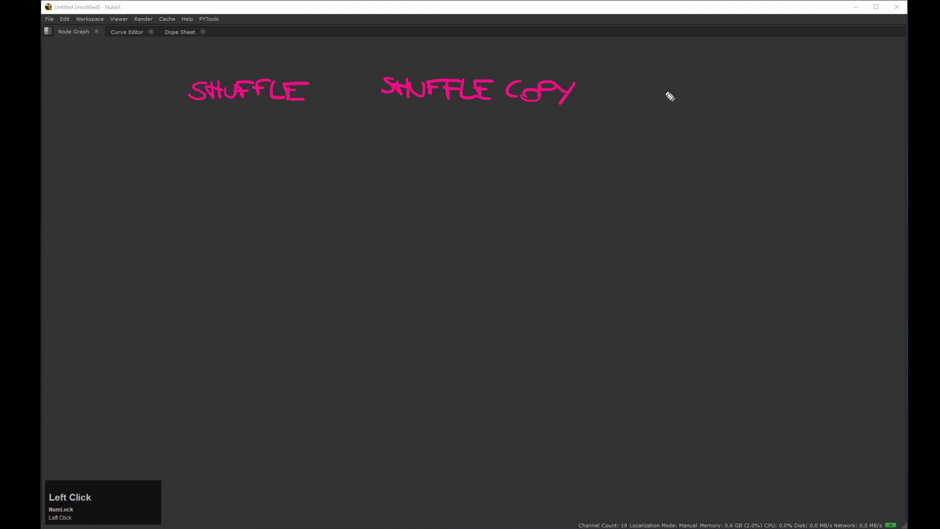
mouse_move(695, 83)
mouse_down()
mouse_move(709, 86)
mouse_move(698, 88)
mouse_up()
drag(712, 84, 718, 91)
drag(726, 84, 713, 110)
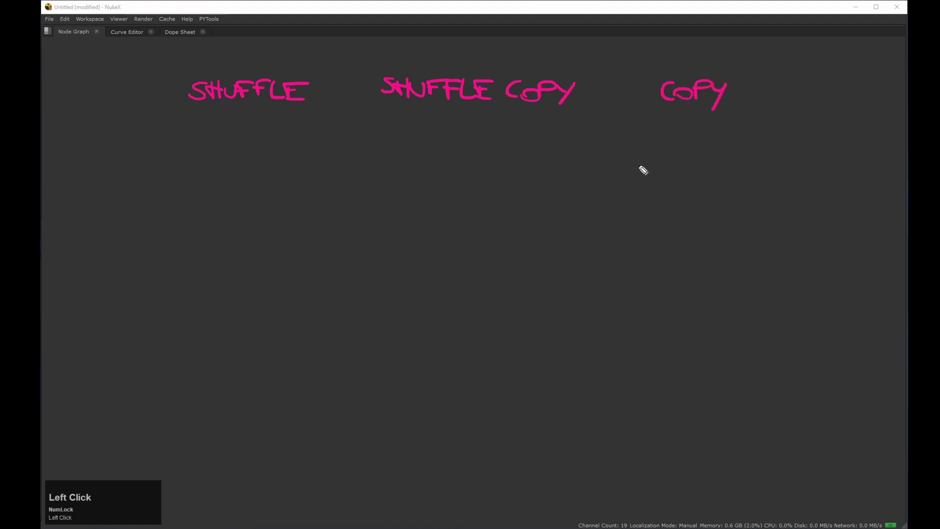
mouse_move(266, 105)
mouse_down()
mouse_move(353, 134)
mouse_move(437, 135)
mouse_move(448, 107)
mouse_up()
mouse_move(354, 138)
mouse_down()
mouse_move(351, 190)
mouse_move(358, 177)
mouse_move(305, 223)
mouse_up()
mouse_move(326, 211)
mouse_down()
mouse_move(328, 222)
mouse_move(337, 216)
mouse_up()
mouse_move(337, 207)
mouse_down()
mouse_move(338, 226)
mouse_move(359, 213)
mouse_up()
mouse_move(363, 208)
mouse_down()
mouse_move(368, 225)
mouse_move(382, 208)
mouse_up()
mouse_move(385, 211)
mouse_down()
mouse_move(388, 225)
mouse_move(399, 209)
mouse_up()
drag(403, 210, 417, 225)
drag(420, 208, 419, 226)
mouse_move(420, 207)
mouse_down()
mouse_move(442, 206)
mouse_move(433, 226)
mouse_up()
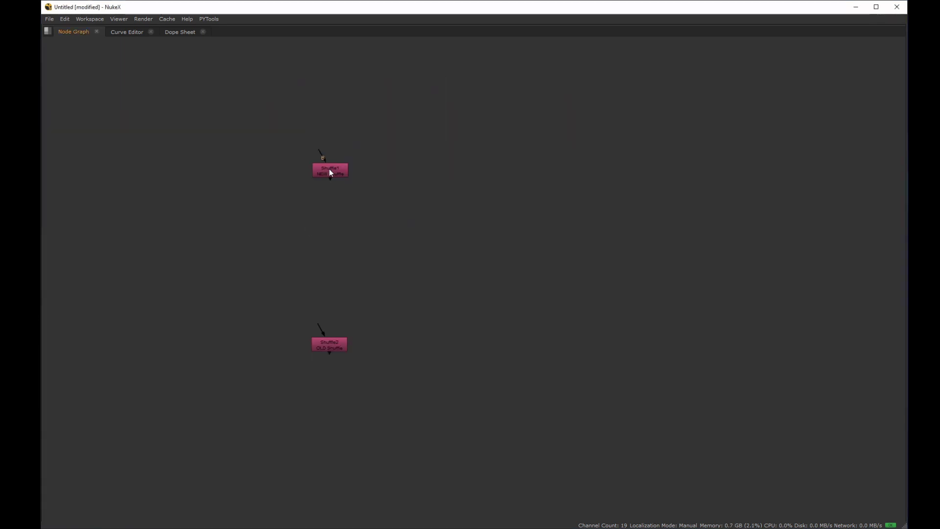
Open the properties of both the new and the old Shuffle nodes
double_click(330, 170)
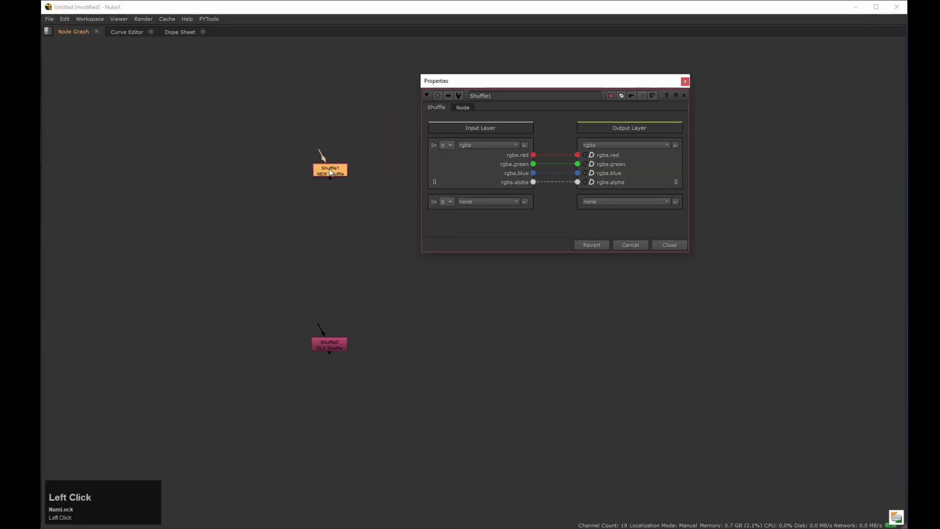
double_click(336, 347)
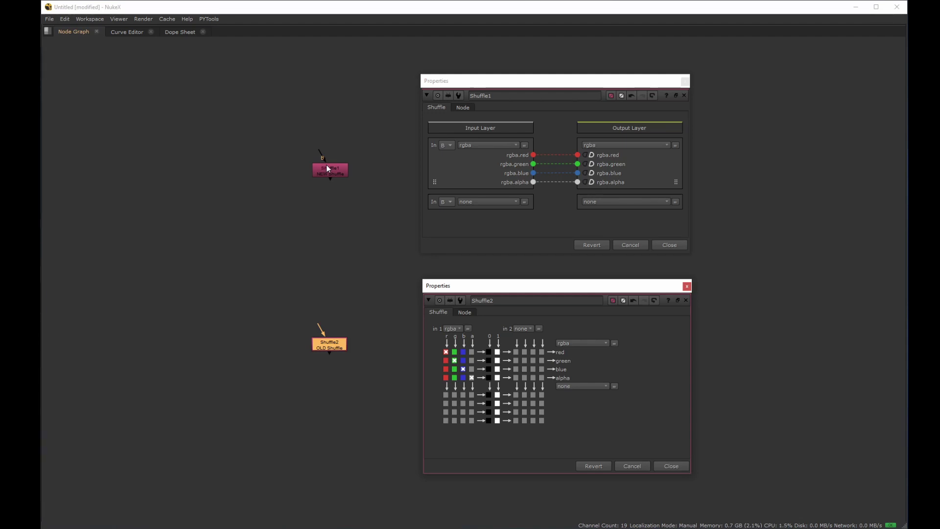
Attach a Dot to the new Shuffle's B input above it and another to its A input beside it
click(317, 129)
key(period)
drag(320, 152, 330, 133)
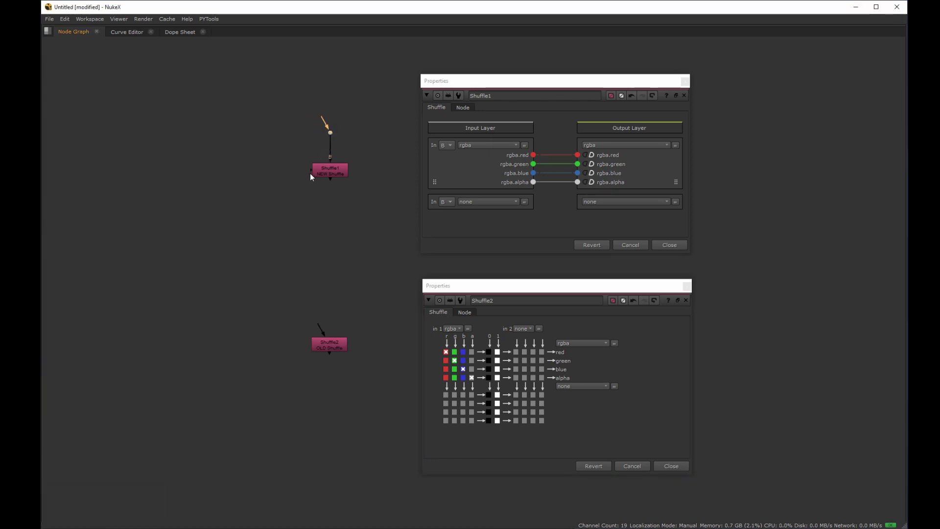
click(279, 166)
key(period)
drag(310, 169, 280, 169)
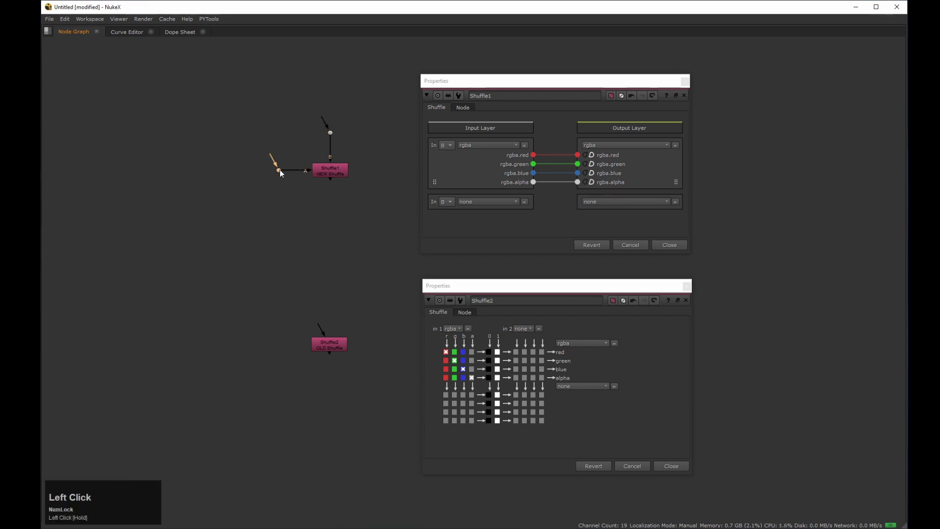
Examine the input source choices for the new Shuffle's first input layer, comparing its inputs with the old Shuffle's
mouse_move(355, 156)
mouse_down()
mouse_move(298, 182)
mouse_move(347, 153)
mouse_up()
drag(348, 120, 323, 143)
drag(302, 138, 263, 185)
click(450, 147)
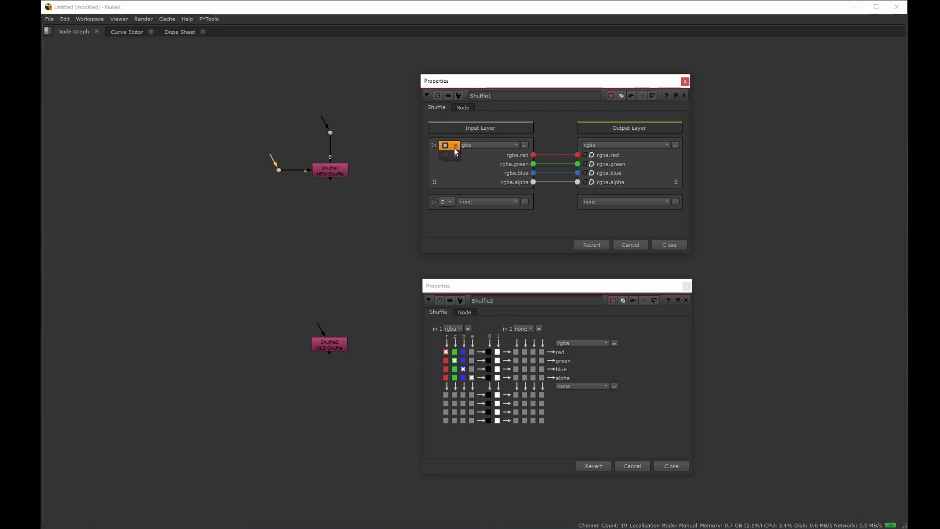
click(395, 135)
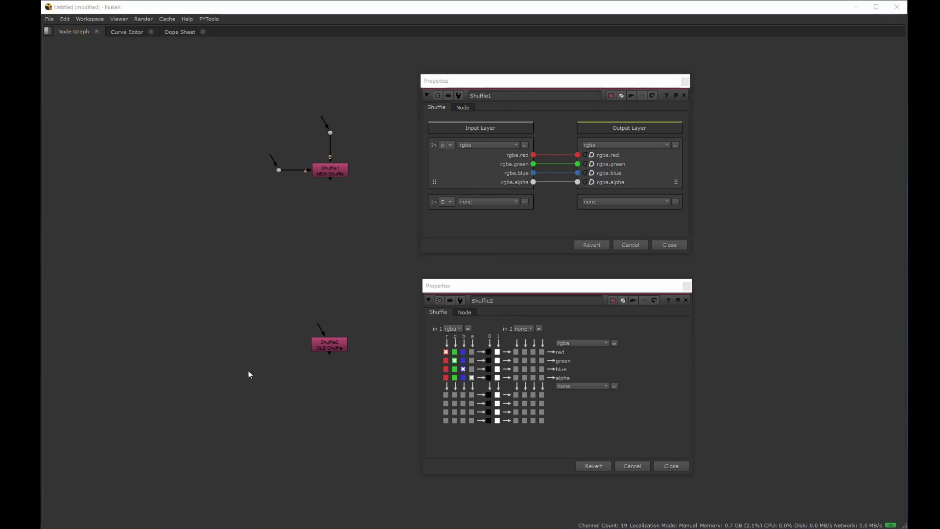
drag(321, 324, 335, 293)
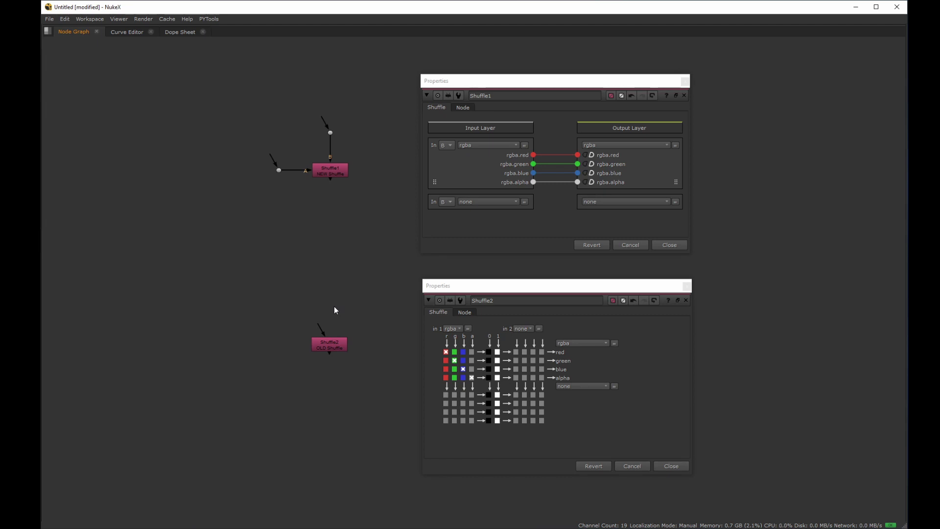
Search the available nodes for "shuffl"
key(Tab)
text(shuff)
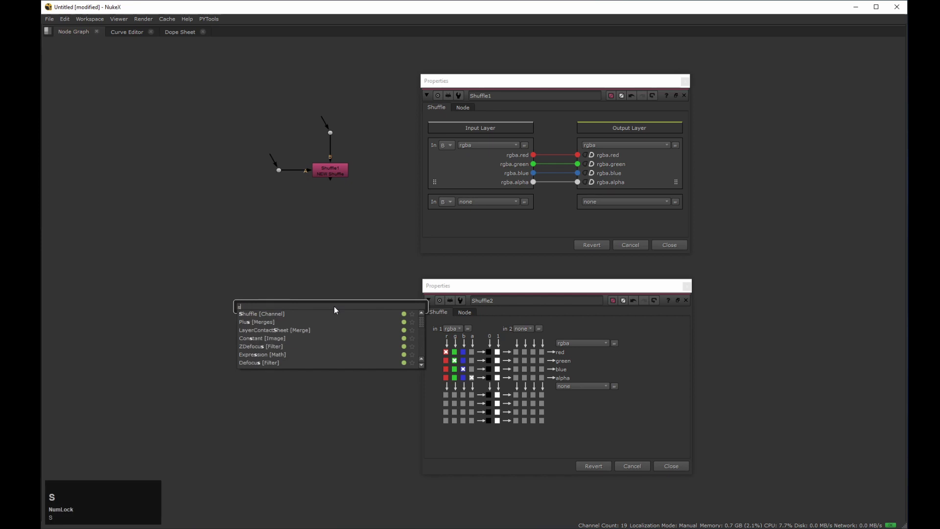
text(l)
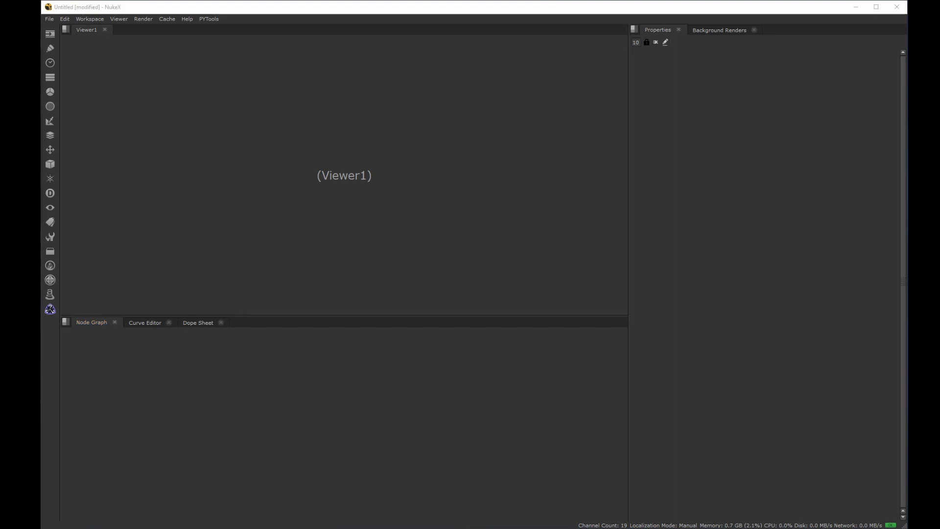
Locate the Update command for all plugins among the Other nodes without running it
click(50, 252)
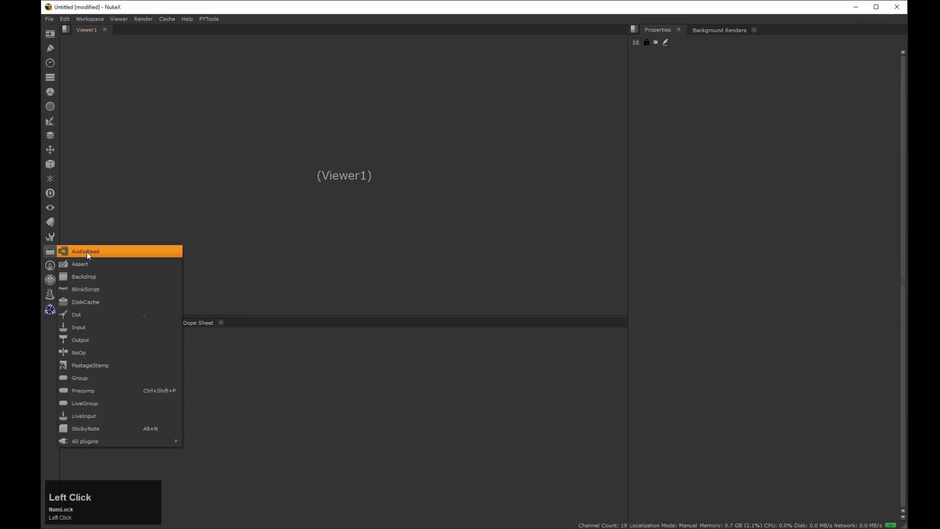
mouse_move(103, 440)
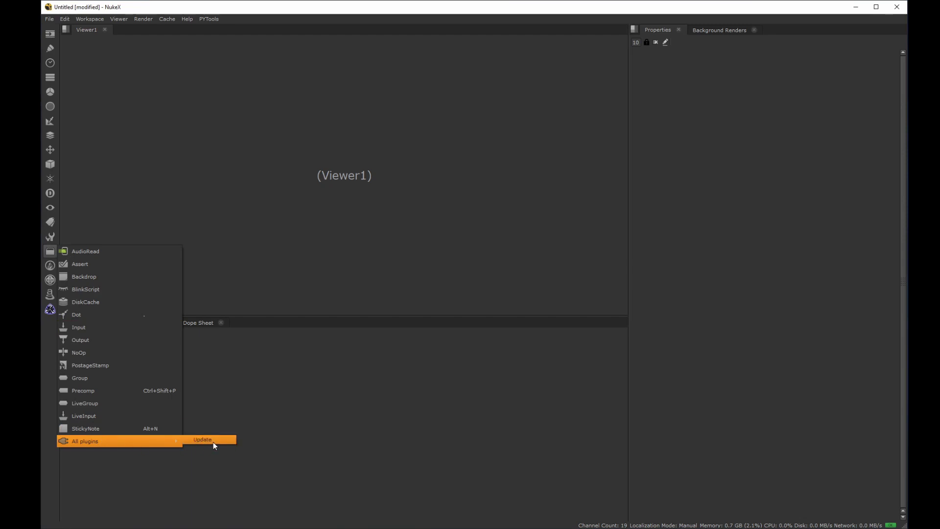
click(225, 463)
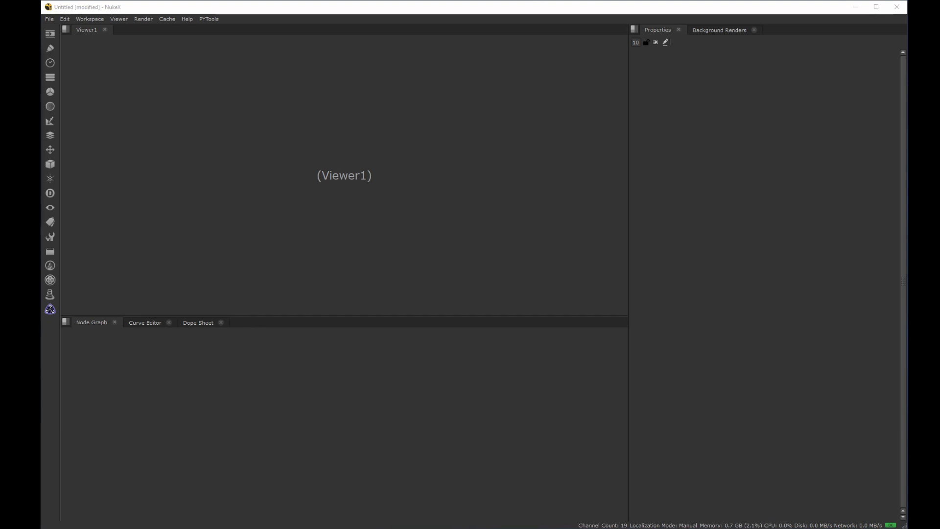
Create a Shuffle node in the empty node graph and shift it slightly
click(311, 416)
key(Tab)
text(shuffl)
key(Return)
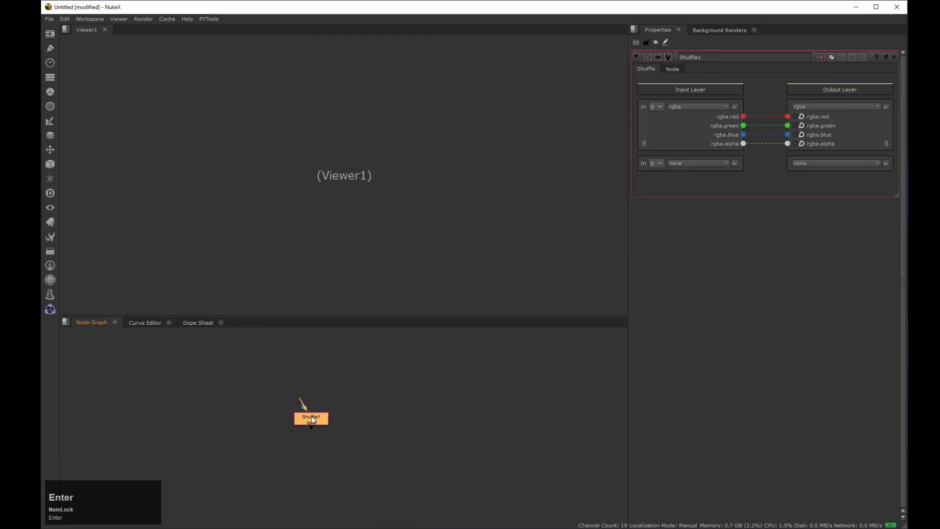
drag(330, 423, 359, 407)
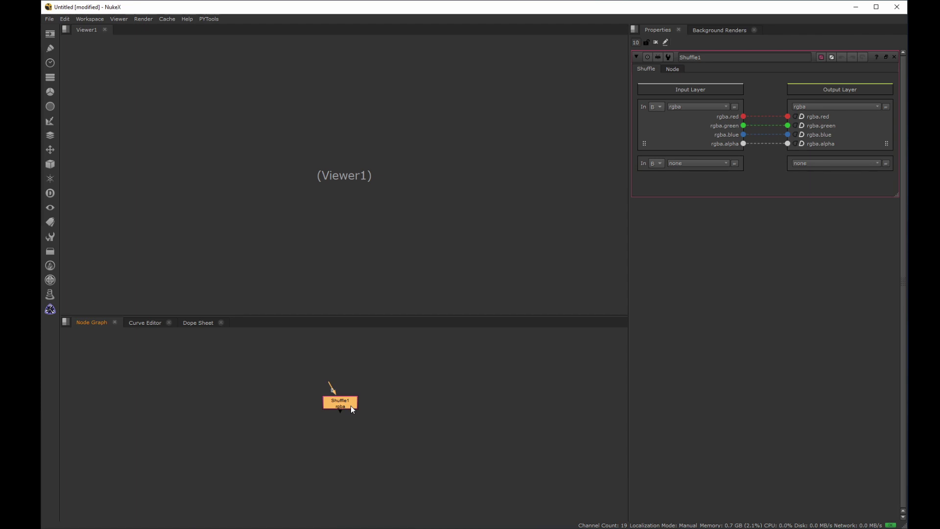
Display the Shuffle node's information and highlight its class name
key(i)
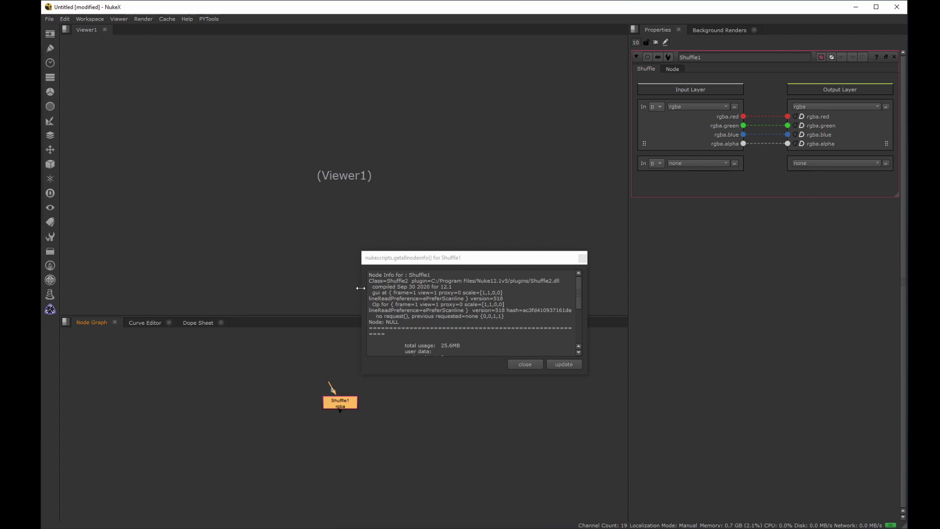
drag(370, 281, 407, 280)
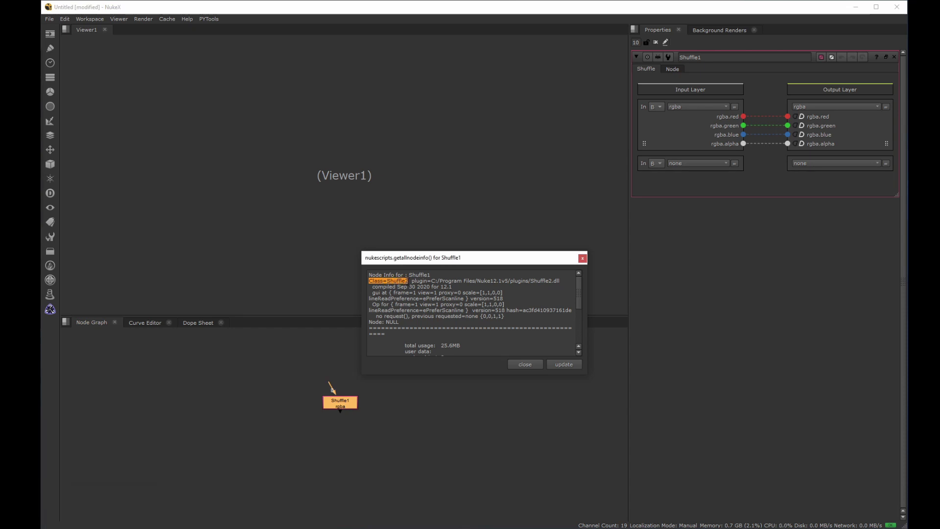
click(408, 281)
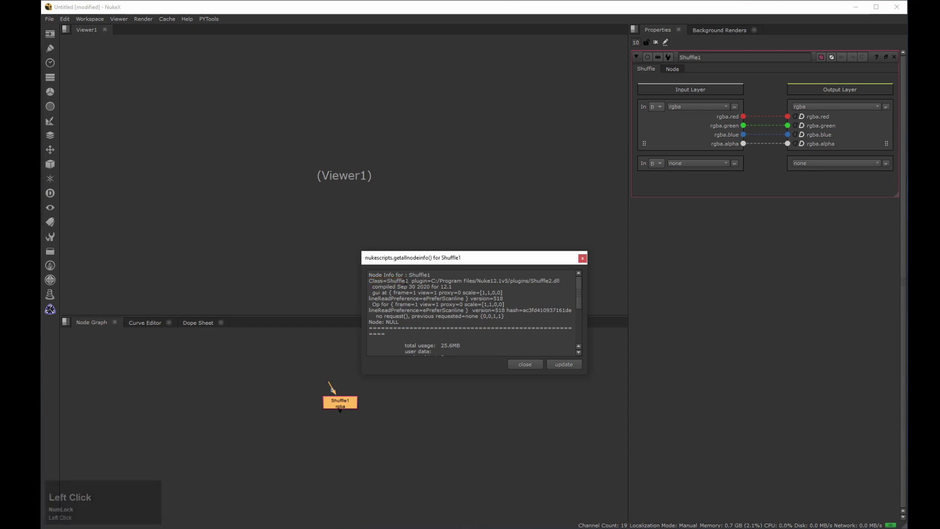
drag(387, 280, 406, 281)
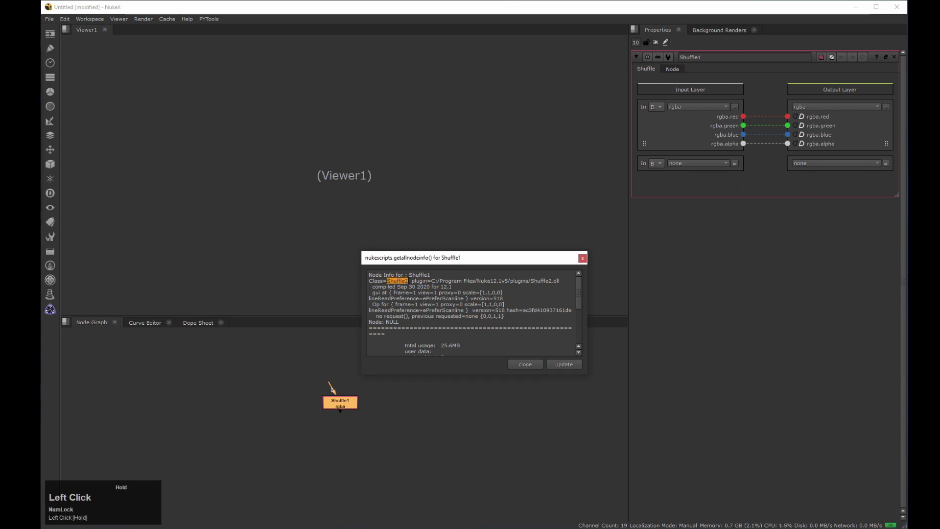
click(407, 281)
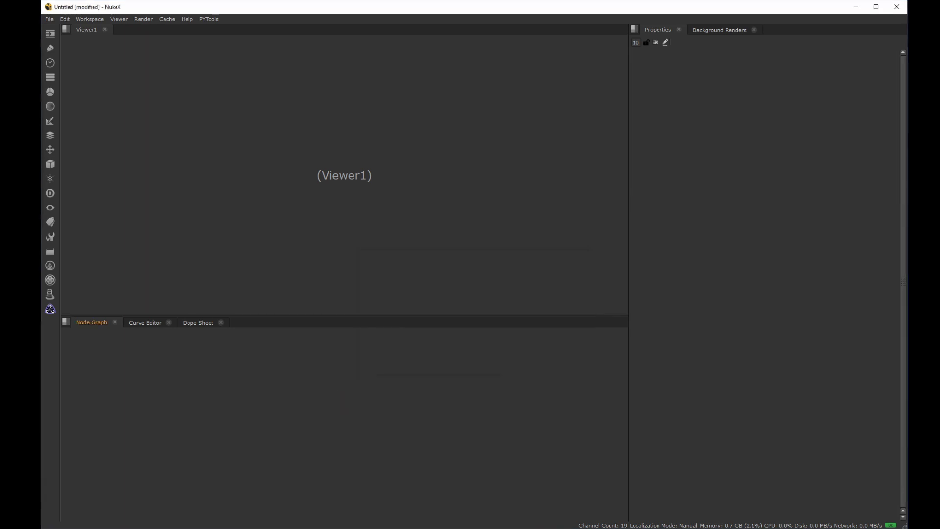
Create a Grade node and check its class name in the node information
click(186, 378)
key(g)
click(130, 401)
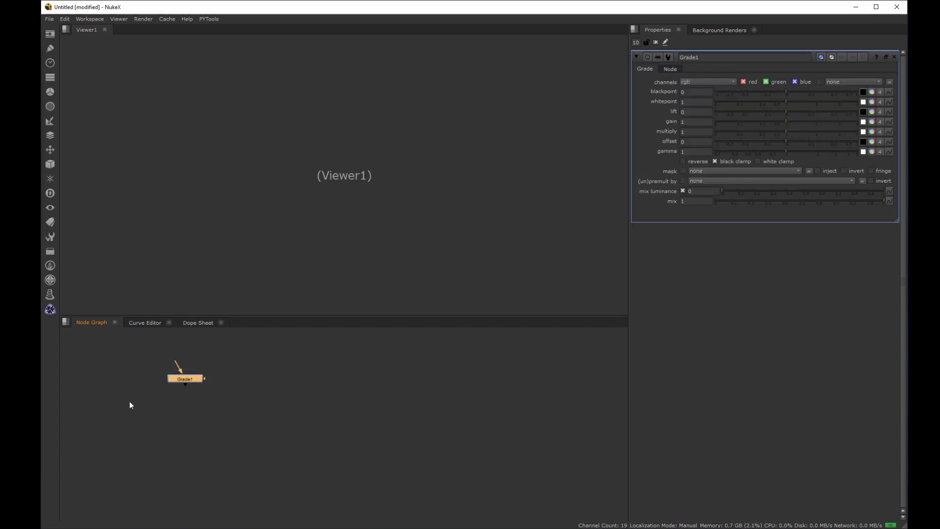
key(i)
drag(387, 281, 409, 281)
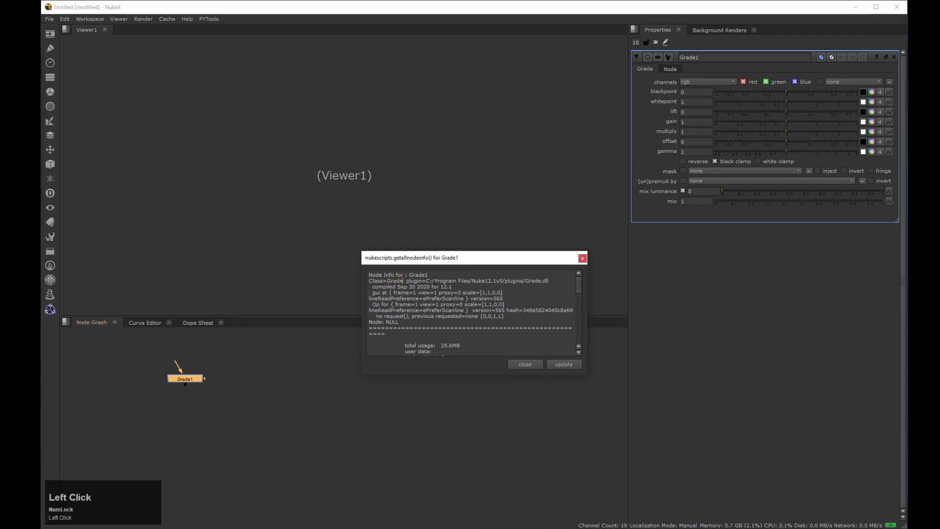
click(584, 258)
Create a Tracker node as a separate node near the Grade node
click(335, 373)
key(Tab)
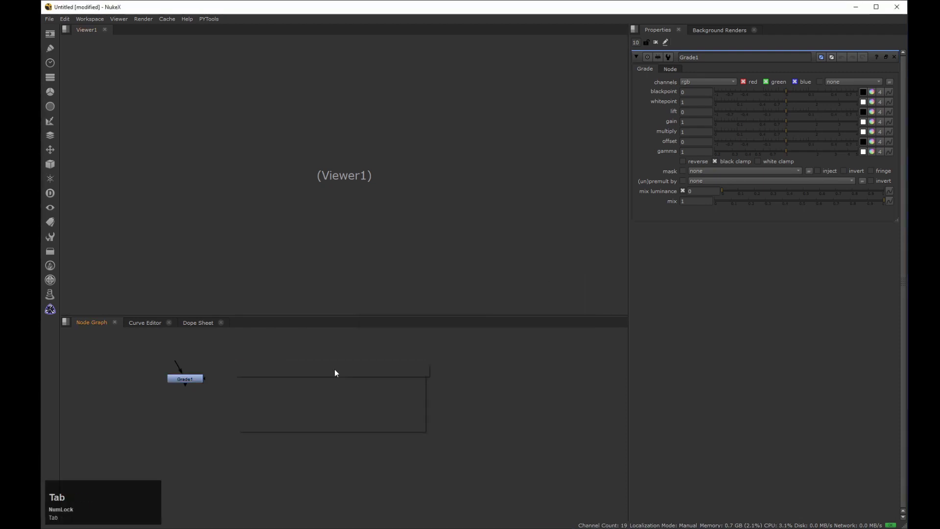
text(tracker)
key(Return)
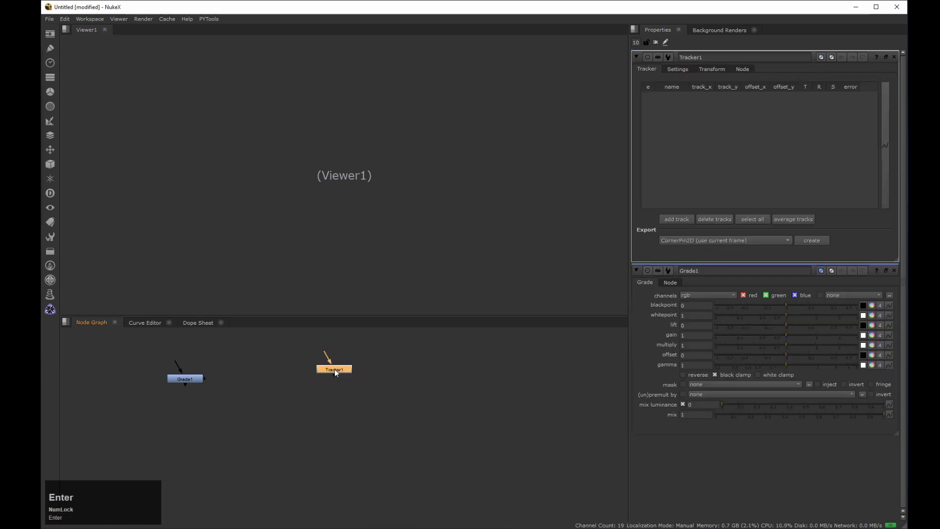
Check the Tracker's class name in the node information, and align the Tracker beside the Grade node
key(i)
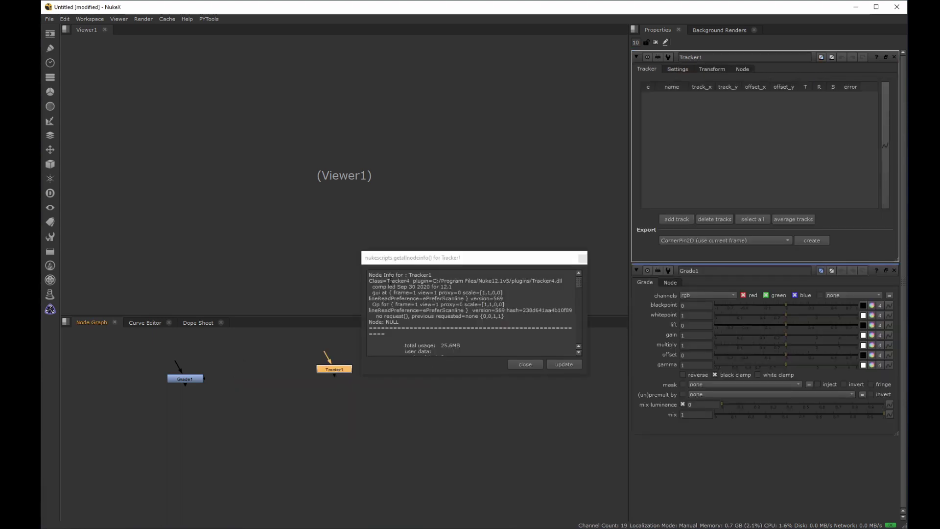
drag(388, 281, 410, 281)
click(409, 290)
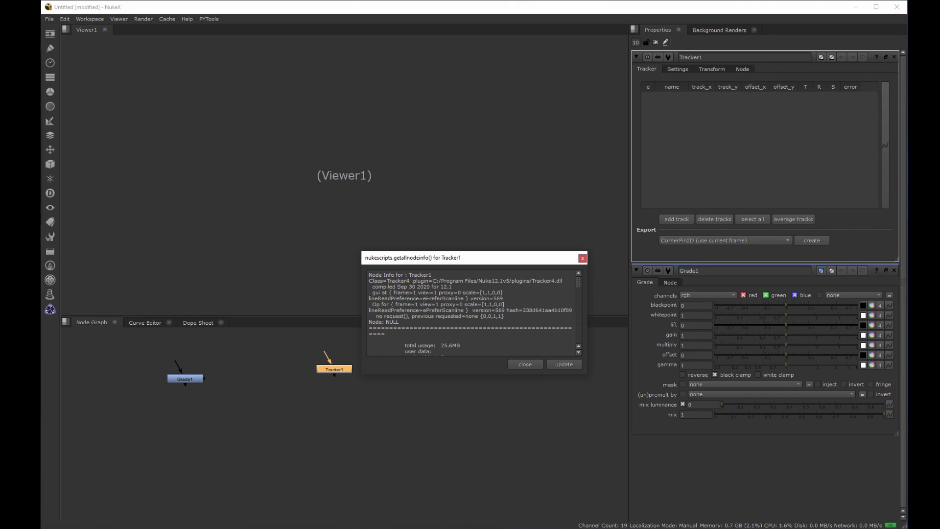
click(586, 258)
click(383, 391)
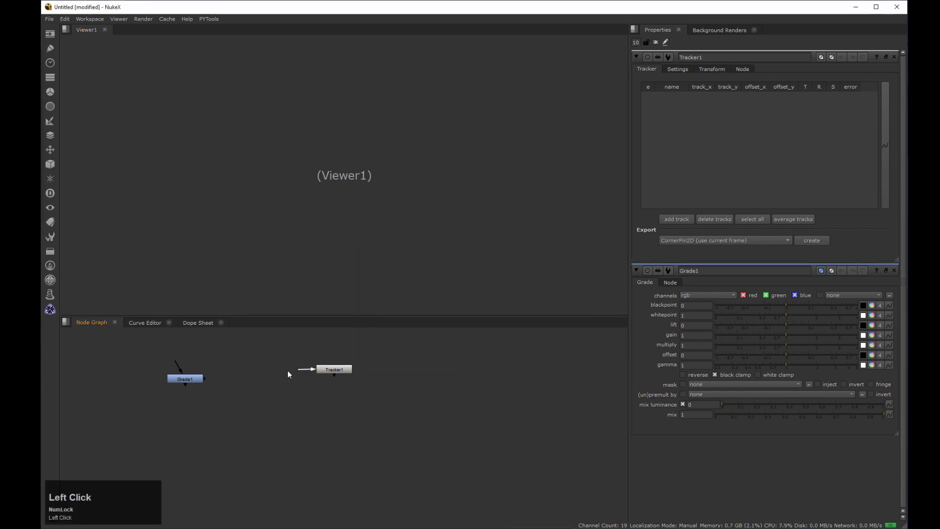
drag(333, 370, 260, 378)
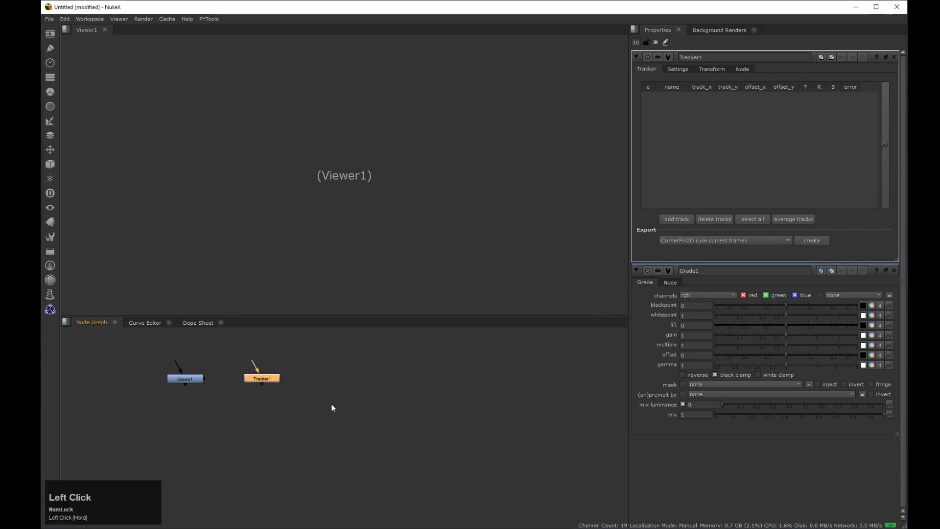
Maximize the node graph and create a new-style Shuffle node by running the TCL command Shuffle2
key(space)
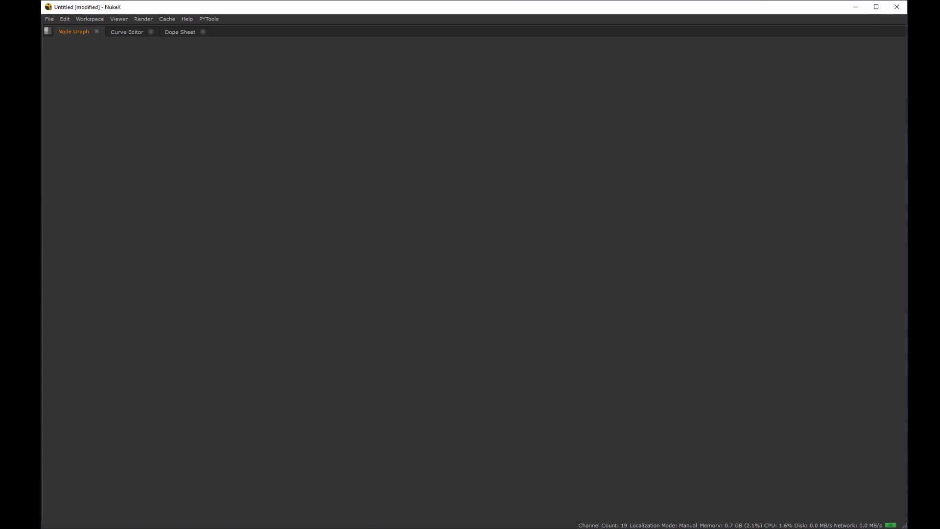
key(x)
drag(450, 233, 459, 201)
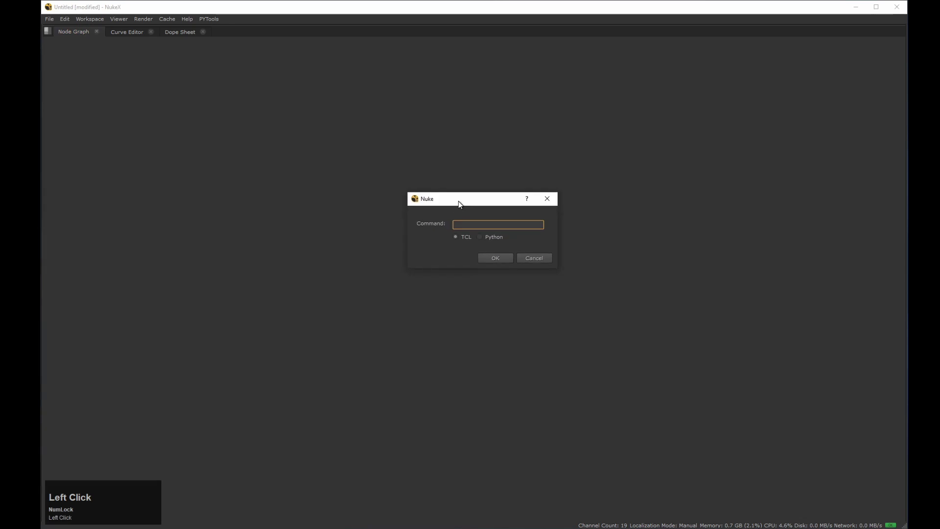
click(463, 226)
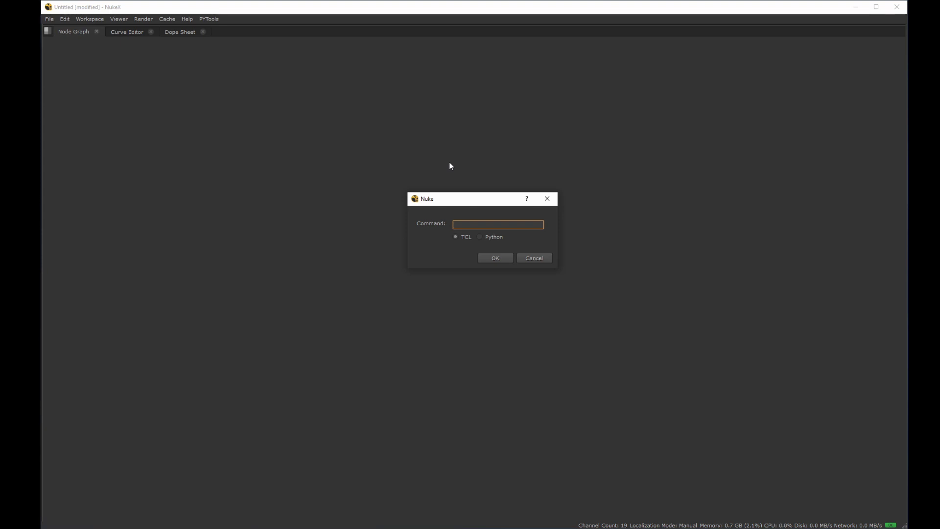
text(Shuffle2)
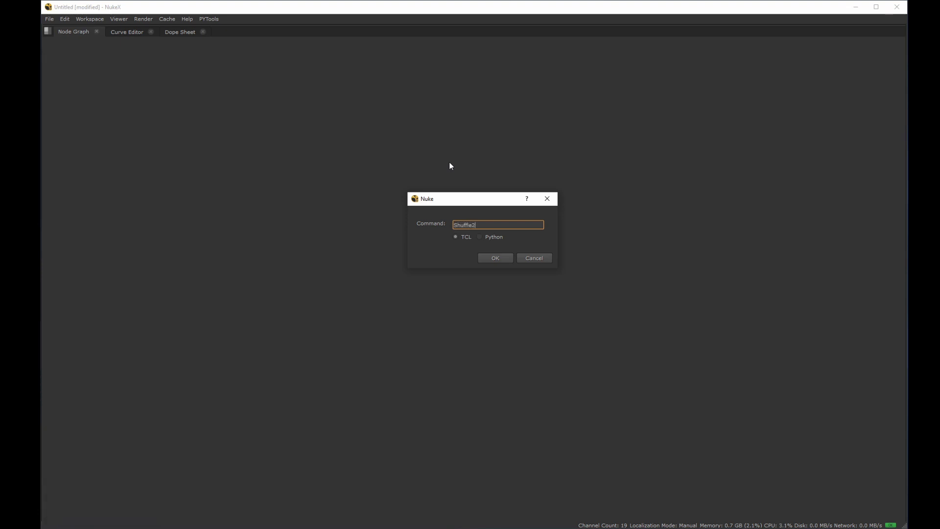
key(Return)
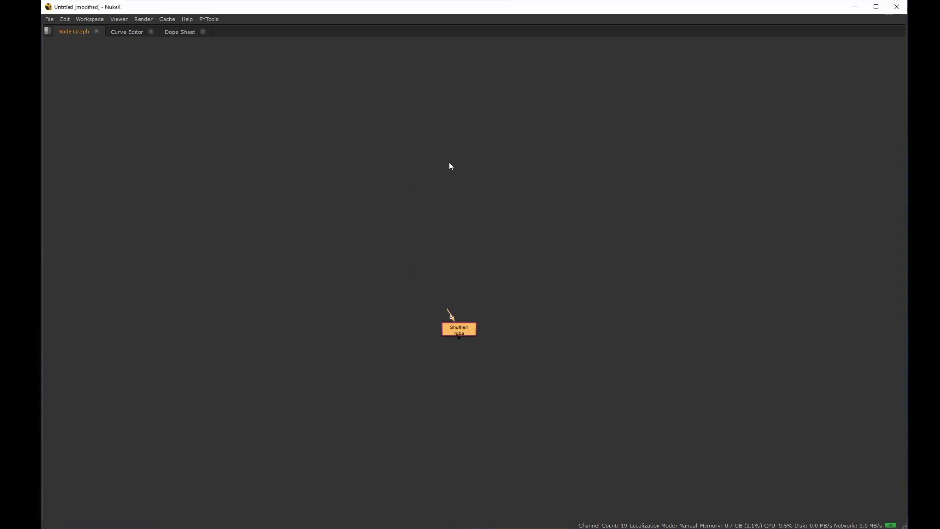
Reposition the newly created Shuffle node and open its properties in a floating window
drag(458, 330, 379, 234)
ctrl+double_click(380, 234)
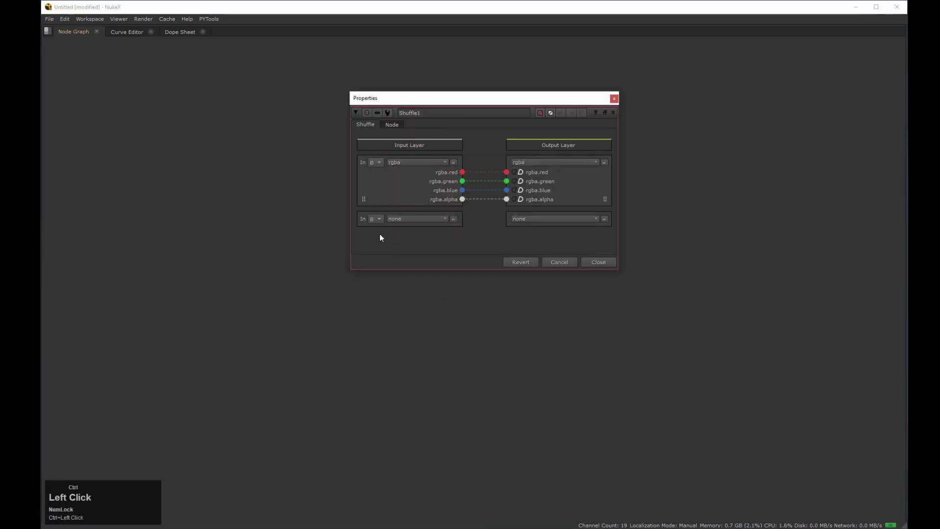
Move the Shuffle's floating properties aside to view the node, close them, and reposition the node higher in the graph
drag(414, 95, 480, 69)
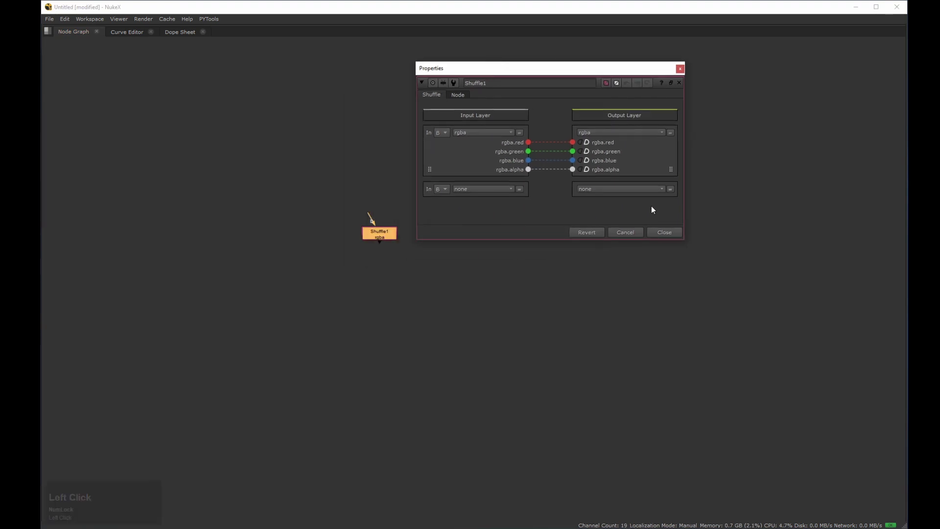
click(680, 69)
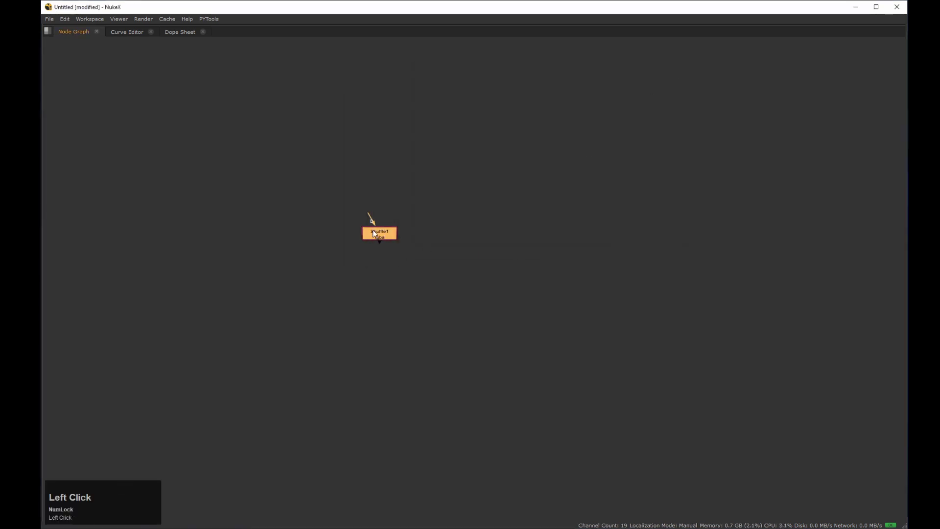
drag(376, 232, 345, 157)
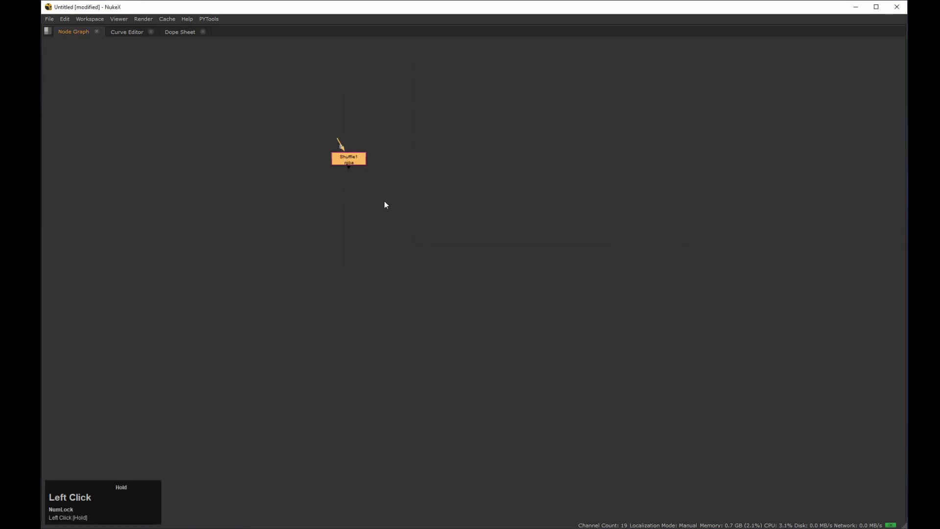
Create an old-style Shuffle node with a TCL command, place it below the first Shuffle, and open its properties in a floating window
click(476, 208)
key(x)
drag(475, 237, 489, 193)
click(490, 217)
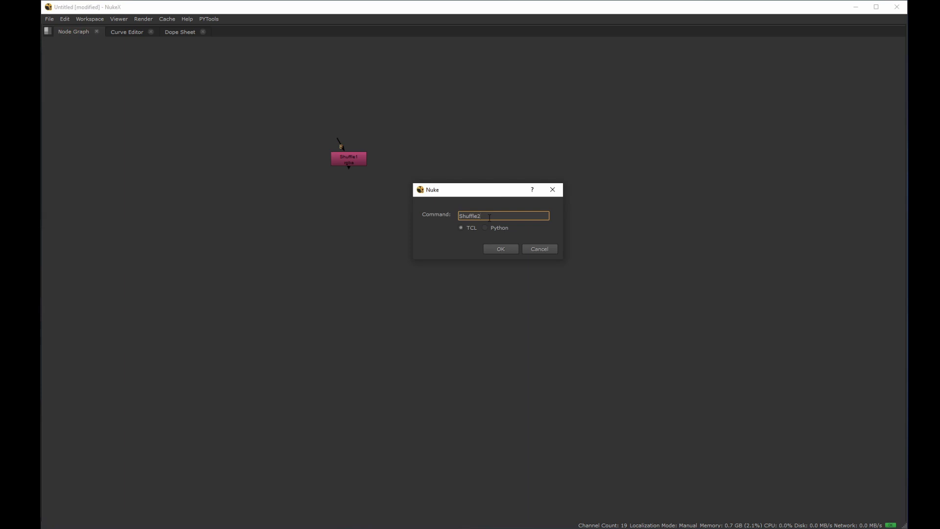
click(500, 248)
drag(473, 205, 339, 209)
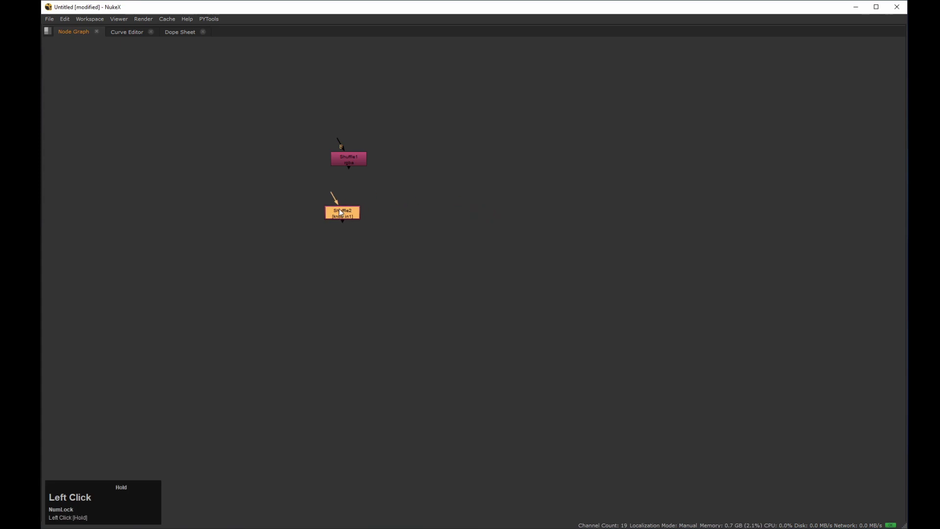
double_click(338, 209)
drag(414, 167, 544, 109)
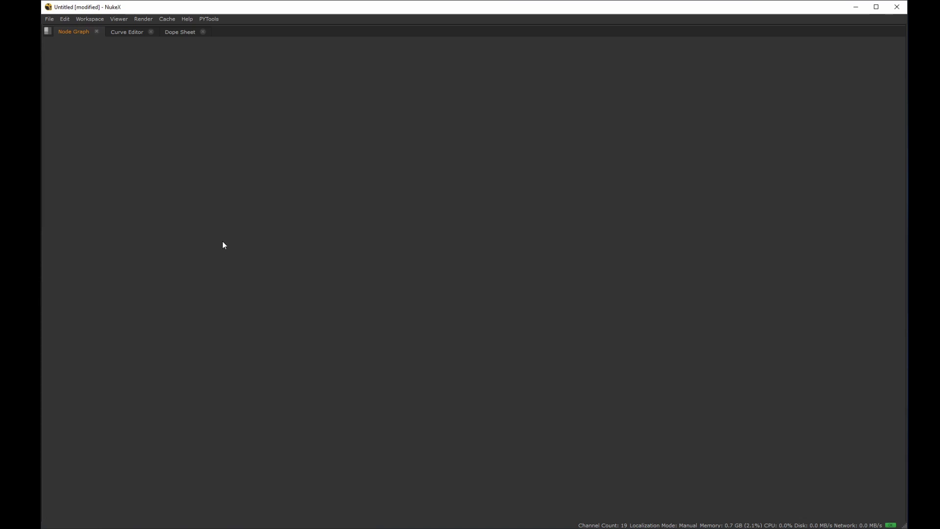
Create a Tracker node in the empty graph and check its class name in the node information
click(292, 224)
key(Tab)
text(tracker)
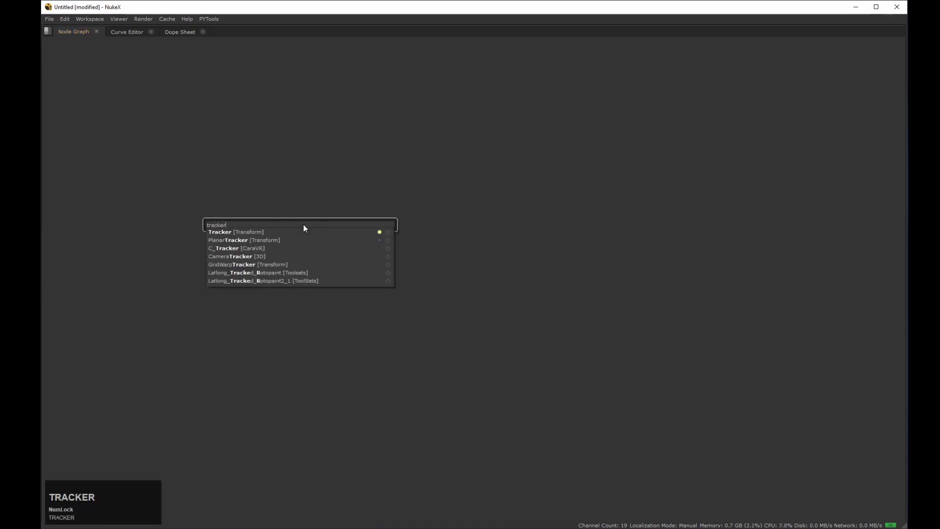
key(Return)
key(i)
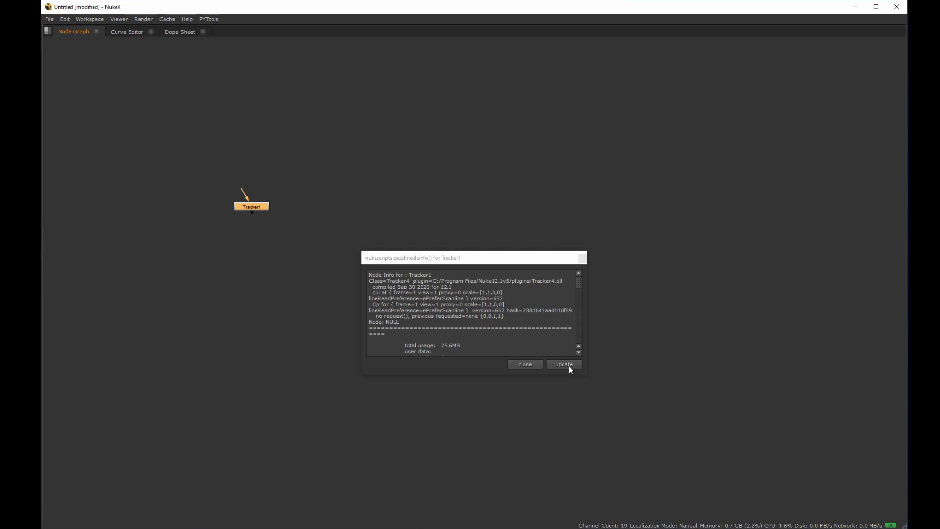
click(525, 364)
Create an older-version Tracker node by running the TCL command Tracker3
click(396, 268)
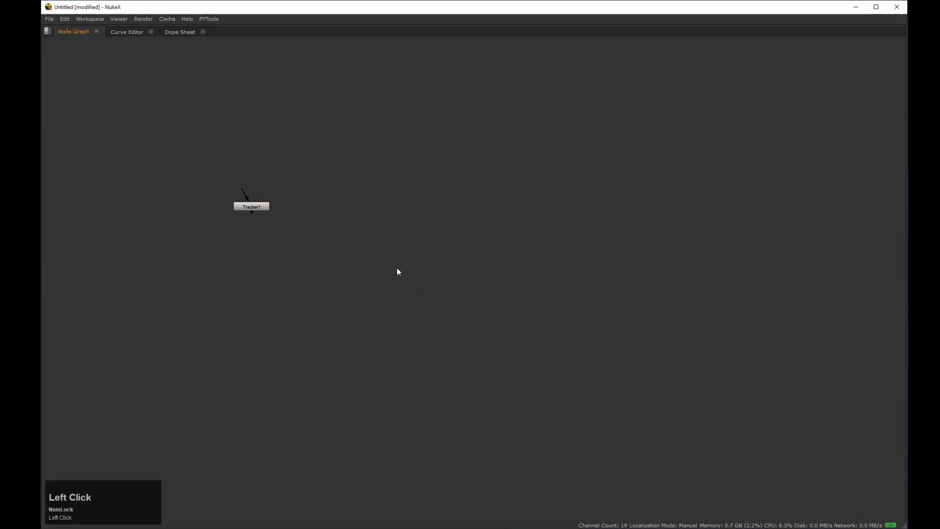
text(xTracker3)
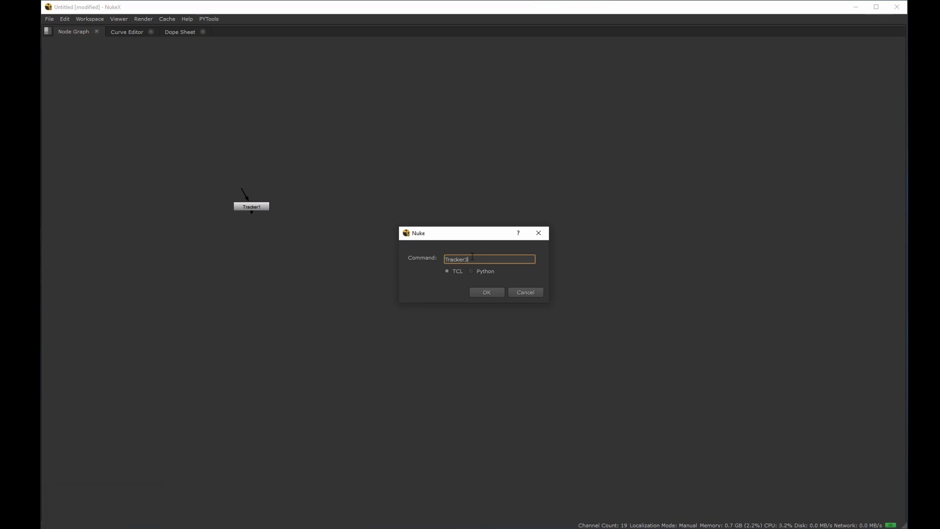
key(Return)
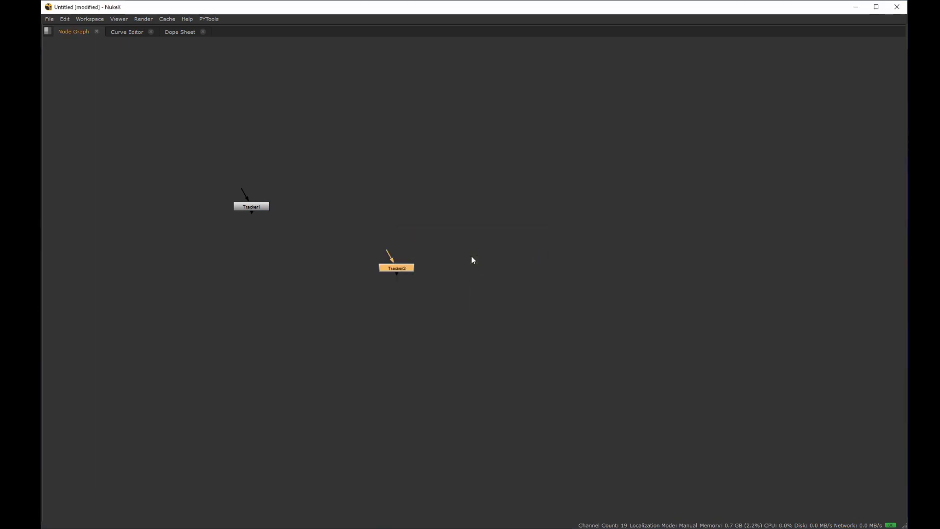
Spread out the two Tracker nodes and open both nodes' properties to compare the new and old versions
drag(252, 208, 307, 137)
double_click(307, 138)
drag(411, 268, 452, 286)
double_click(451, 286)
drag(593, 34, 384, 52)
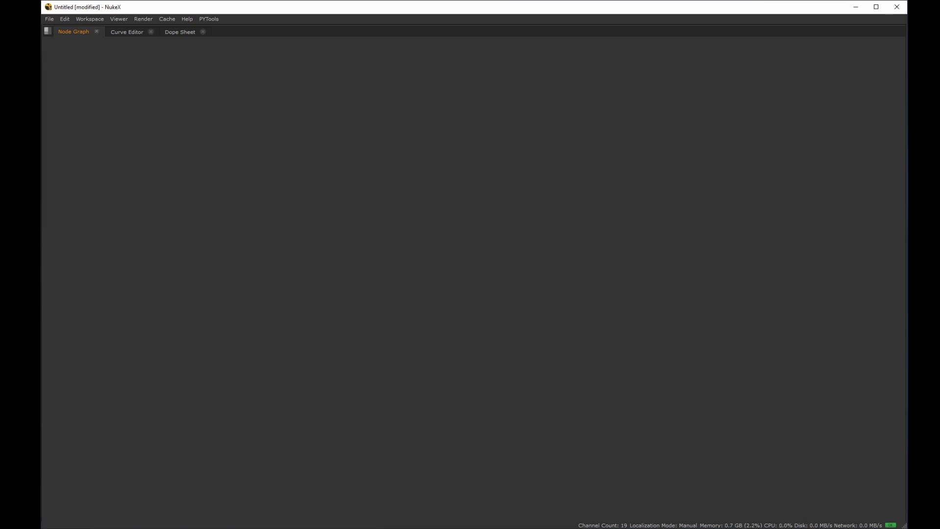
Create a ShuffleCopy node by running the TCL command ShuffleCopy, reposition it, and open its properties in a floating window
text(x)
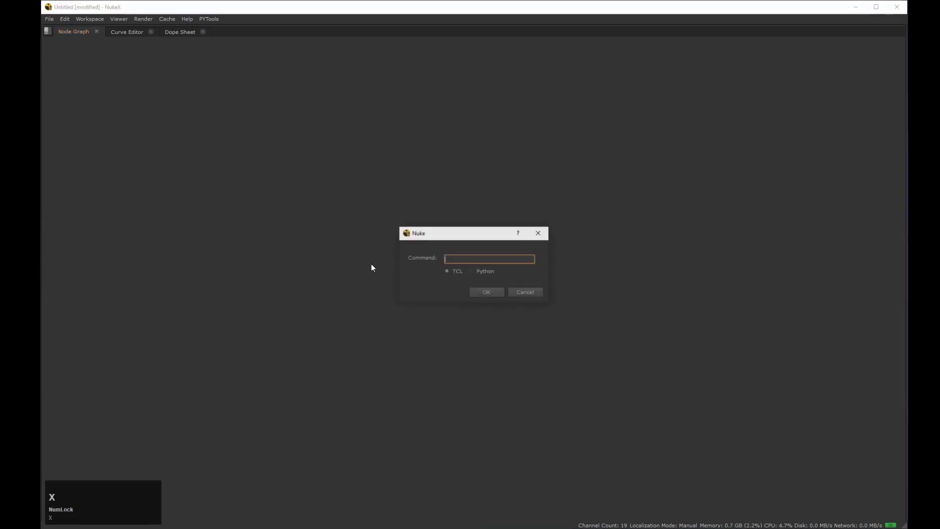
text(ShuffleCopy)
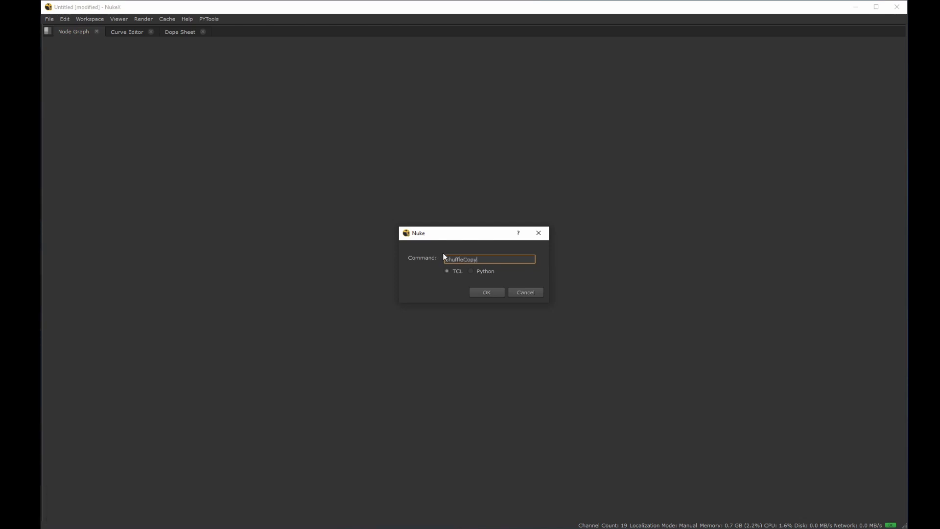
click(487, 292)
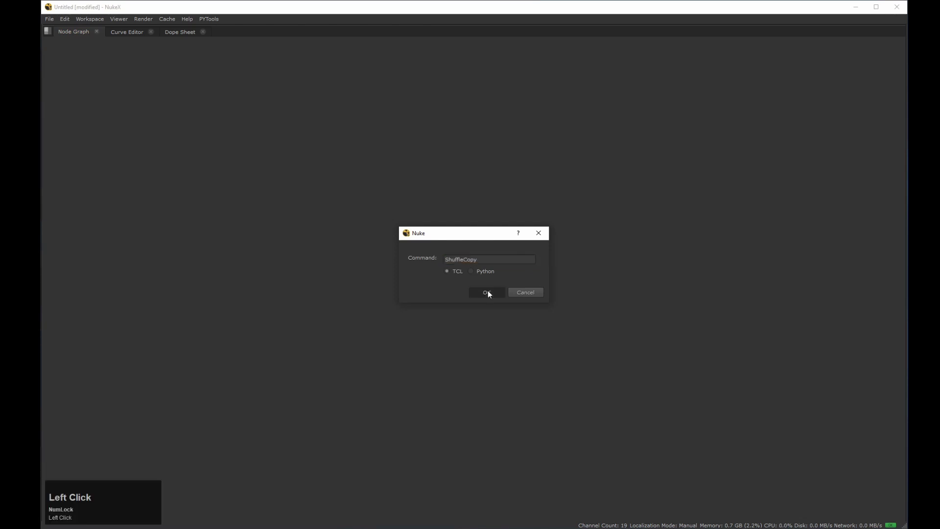
drag(381, 267, 407, 243)
double_click(406, 241)
drag(588, 133, 547, 124)
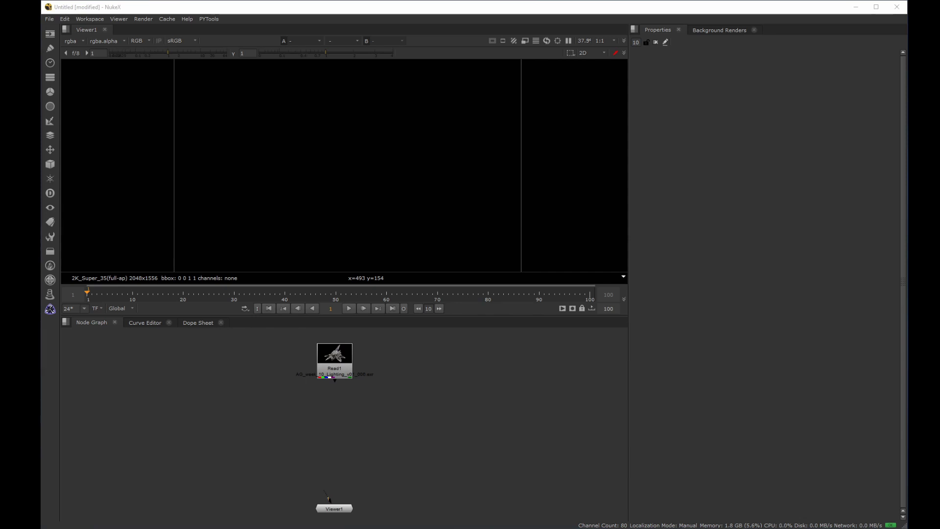
Create a LayerContactSheet node connected to the Read node, view it, and turn on Show layer names
key(Tab)
text(lay)
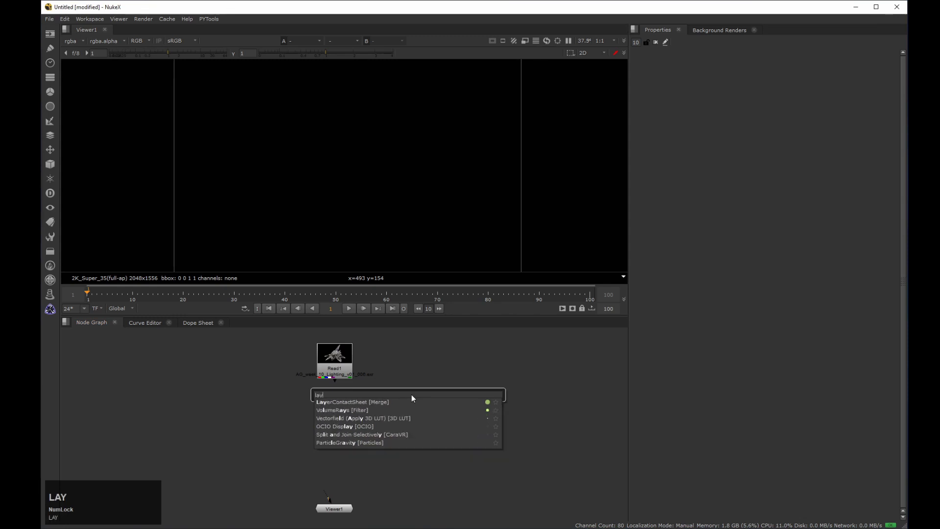
key(Down)
key(Return)
drag(390, 388, 332, 372)
drag(480, 371, 344, 429)
key(1)
click(692, 133)
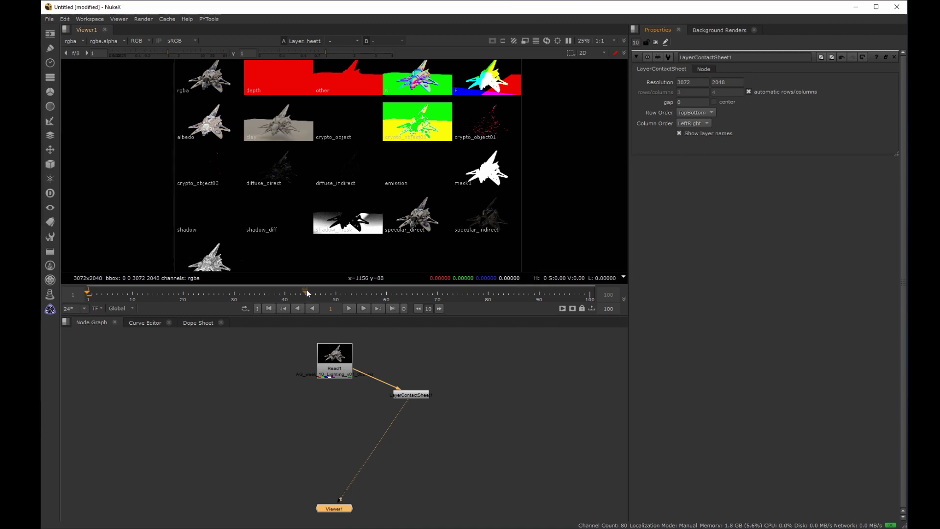
View the Read node and insert a new Shuffle node between it and the Viewer
click(338, 361)
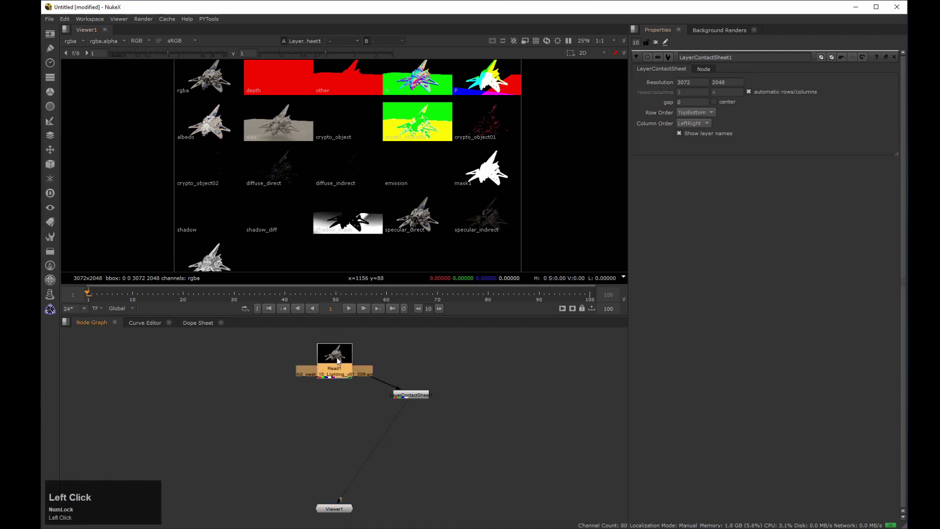
key(1)
key(Tab)
text(shuffl)
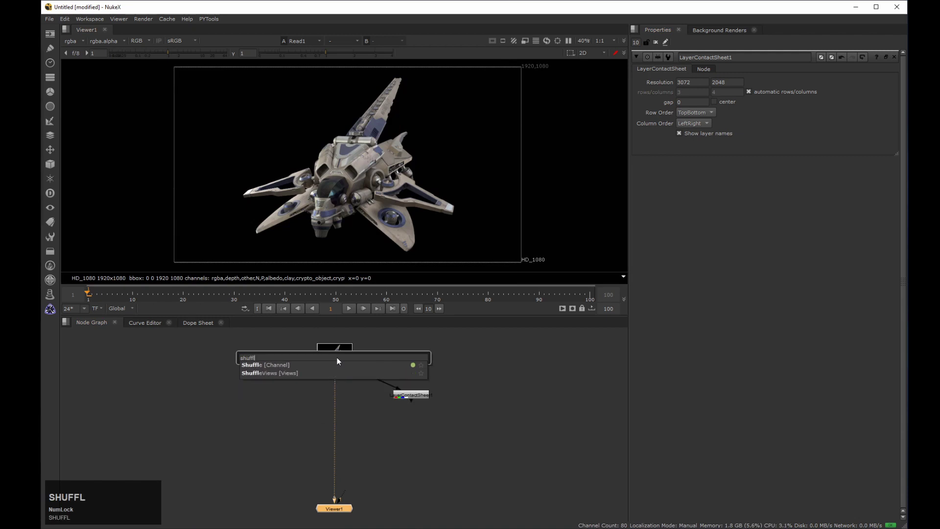
key(Return)
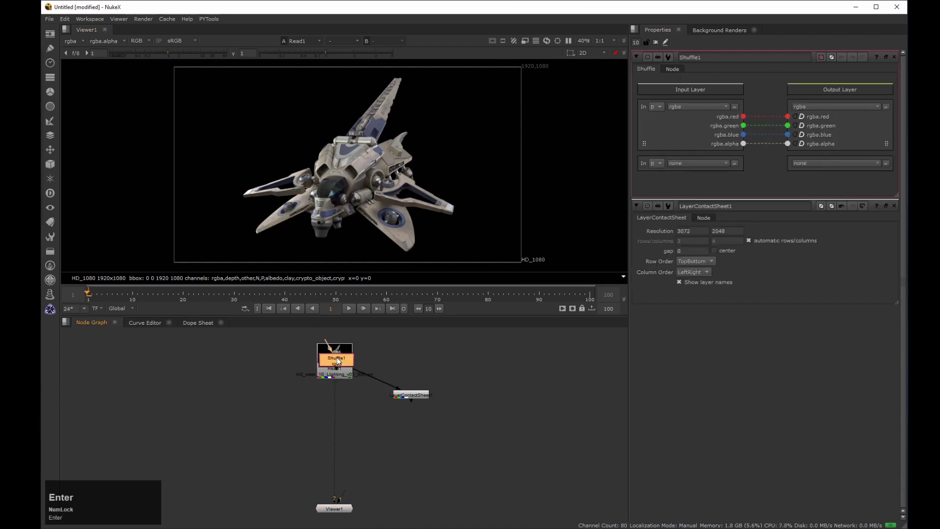
drag(338, 360, 334, 415)
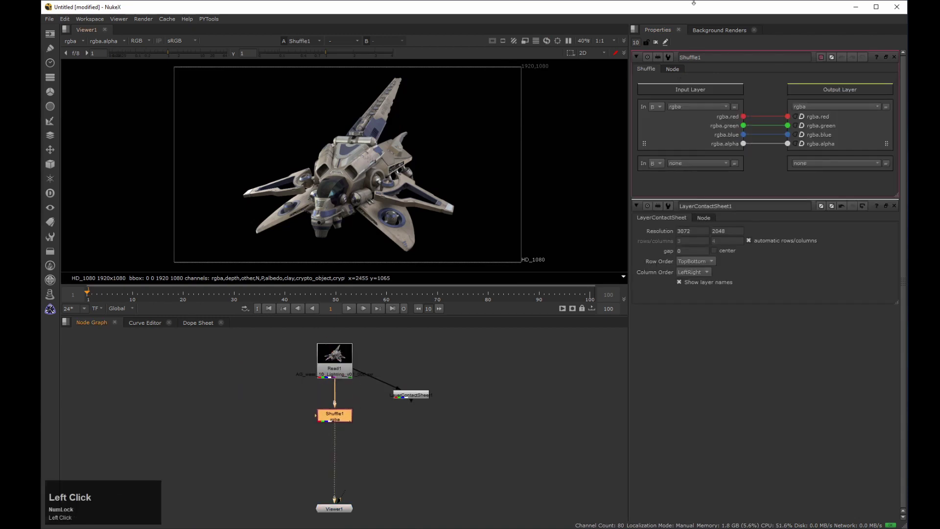
Set the Shuffle's input layer to clay and inspect the result's red, green, blue and alpha channels in the viewer
click(683, 107)
click(702, 297)
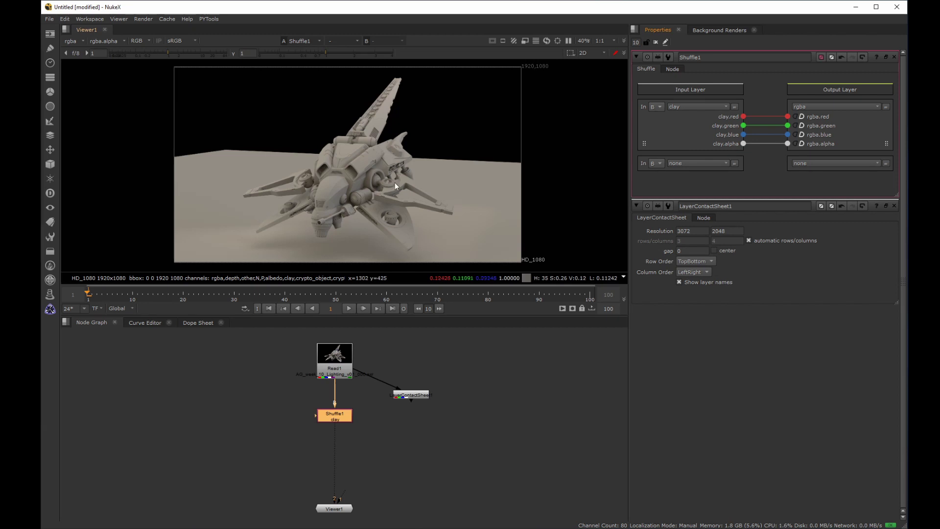
click(340, 167)
key(r)
key(g)
key(b)
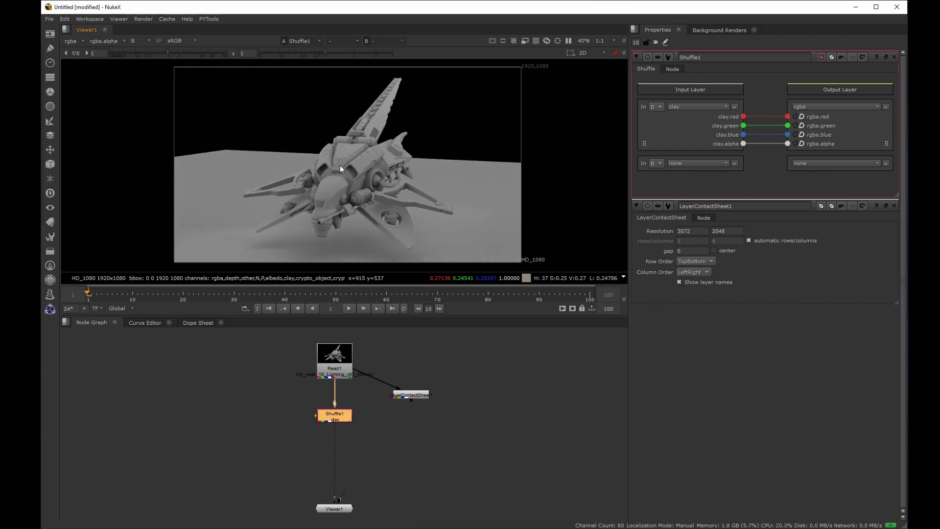
key(a)
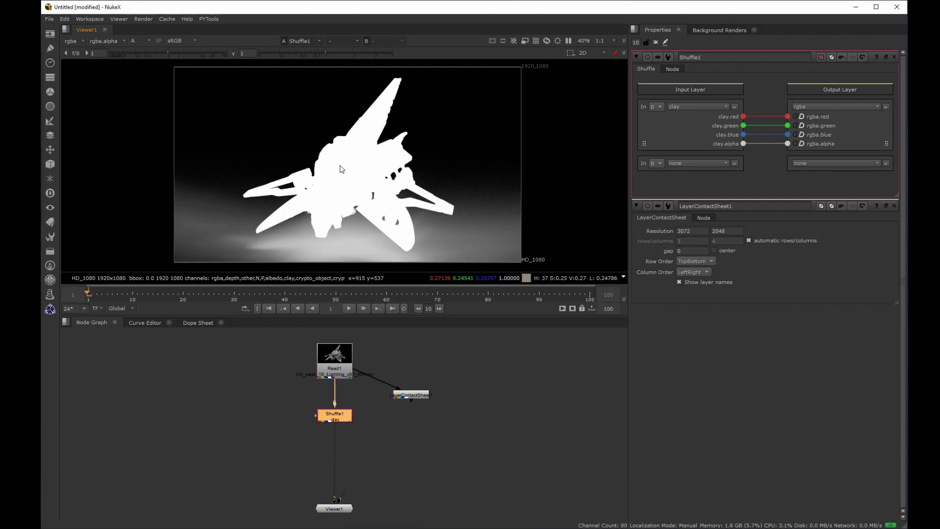
key(a)
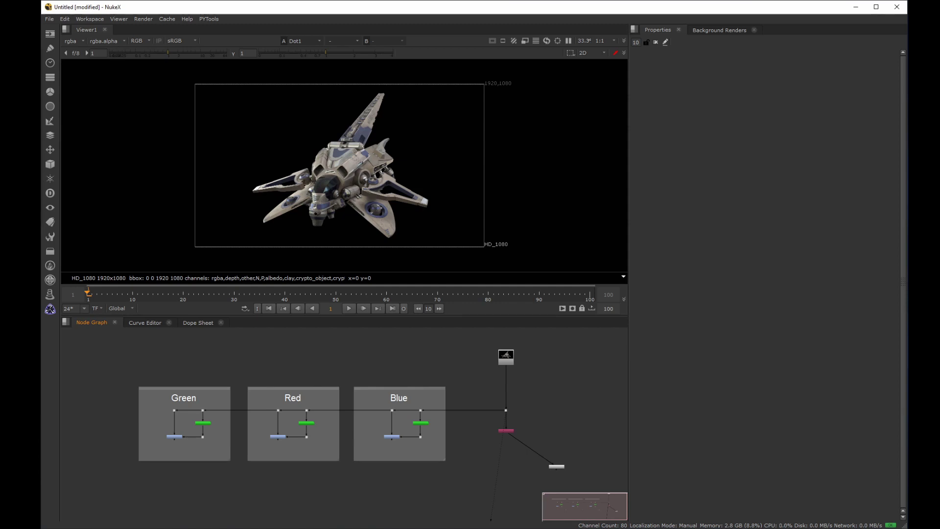
View the Grade node outputs of the Blue, Red and Green groups one after another
drag(360, 422, 405, 454)
key(1)
drag(265, 428, 279, 446)
key(2)
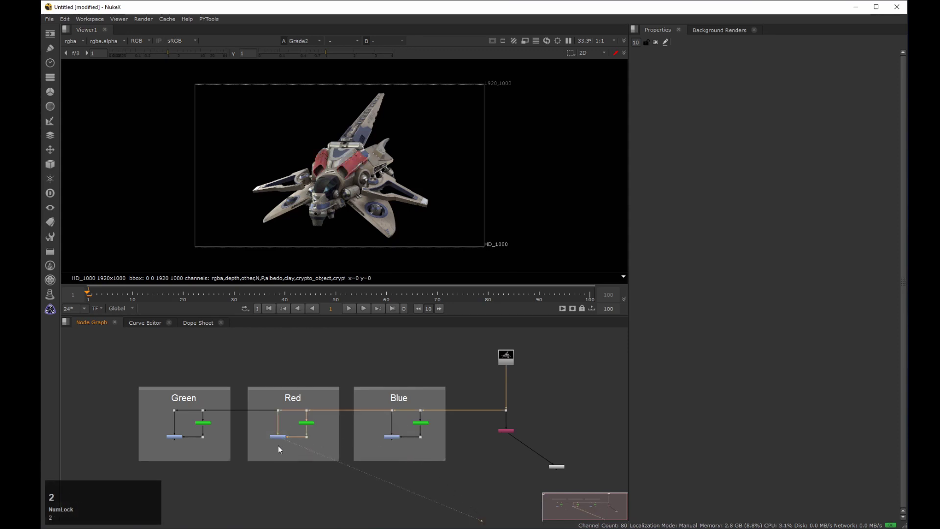
drag(150, 427, 190, 455)
key(3)
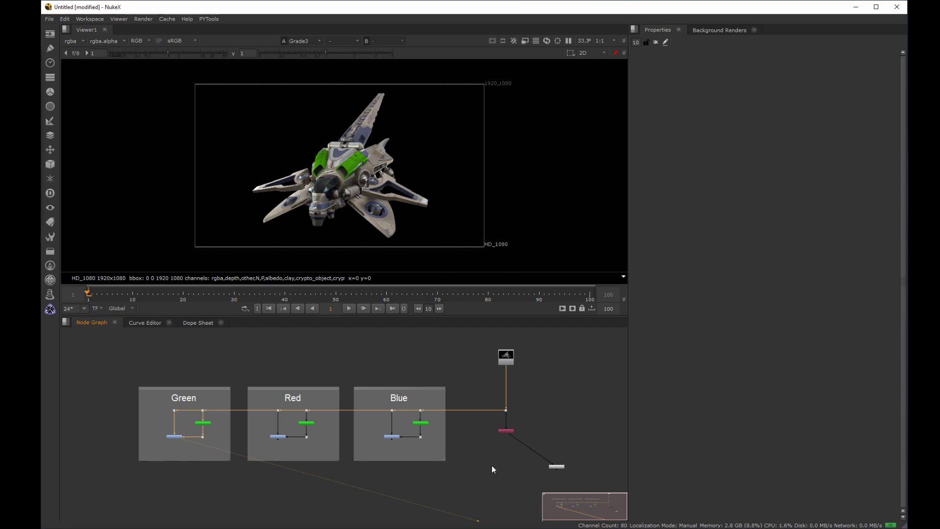
Create an unconnected Shuffle node in the empty area between the Blue group and the LayerContactSheet
middle_drag(492, 463, 363, 400)
scroll(381, 445, up, 3)
click(373, 443)
key(Tab)
text(shuf)
key(Down)
key(Return)
click(371, 423)
Connect the Shuffle's B input to the Remove node and its A input to the Blue group's Grade, routed through a dot
drag(380, 435, 477, 398)
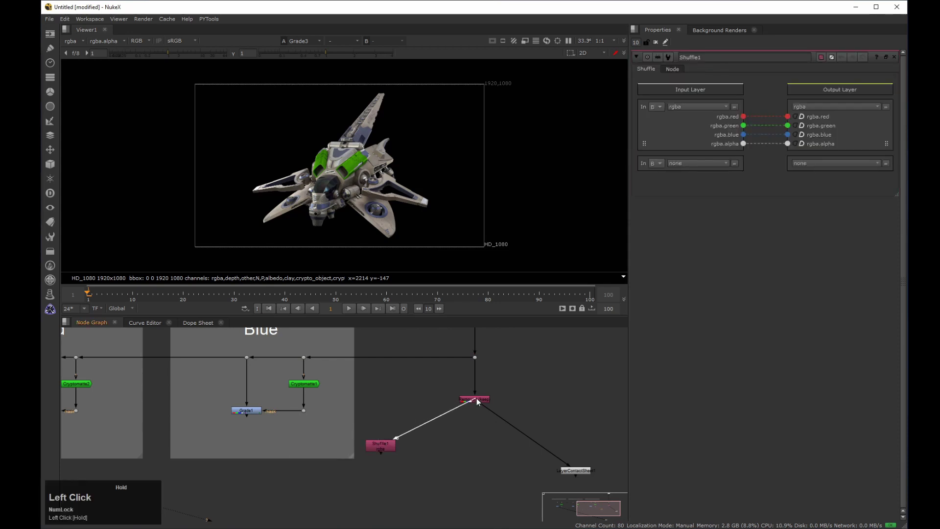
drag(395, 450, 247, 410)
ctrl+drag(369, 447, 249, 478)
mouse_move(281, 427)
middle_down()
mouse_move(277, 445)
mouse_move(302, 436)
mouse_move(270, 417)
middle_up()
Set the source of the Shuffle's first input layer to A
click(424, 466)
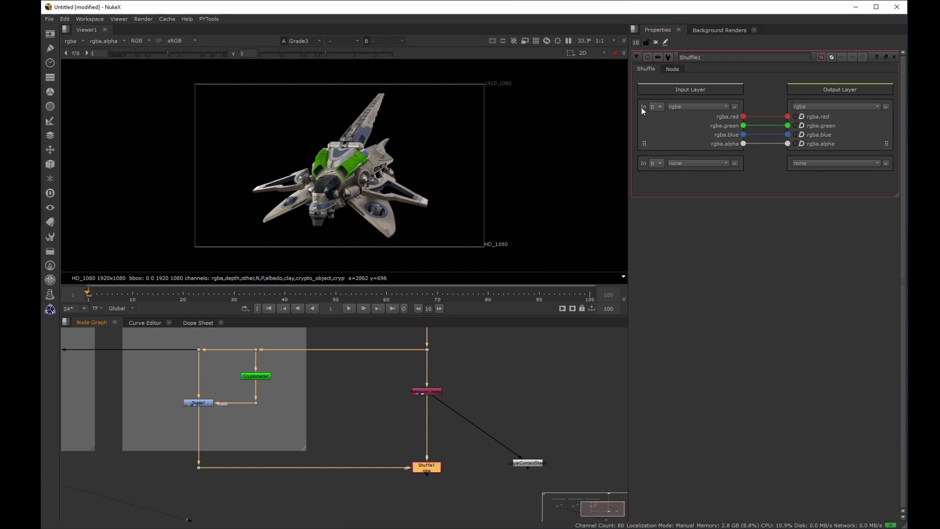
click(656, 107)
click(656, 118)
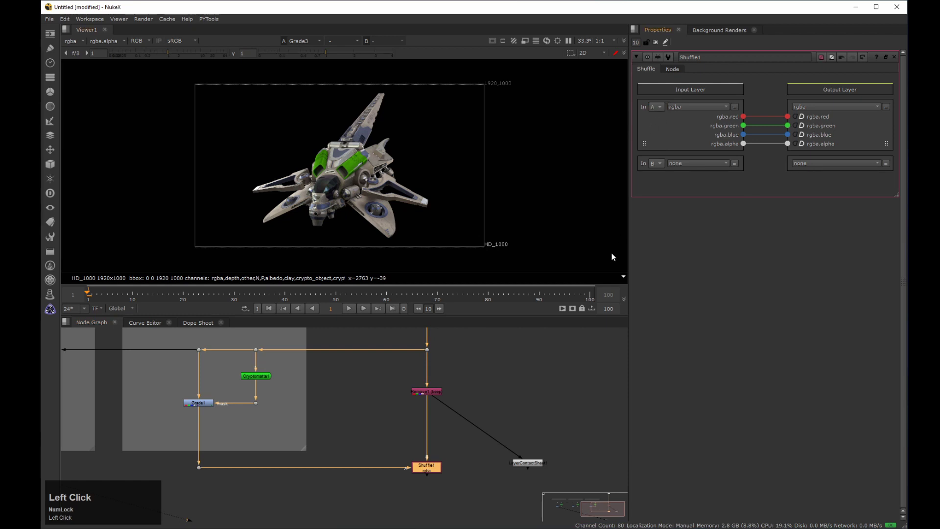
Compare the outputs of the Blue group's Grade node, the Remove node and the Shuffle node in the viewer
click(198, 403)
key(2)
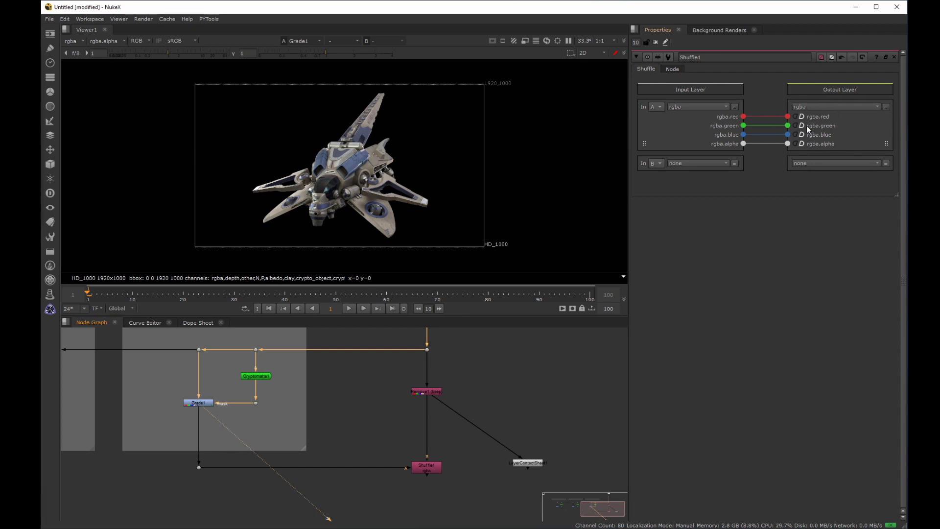
middle_drag(437, 422, 423, 424)
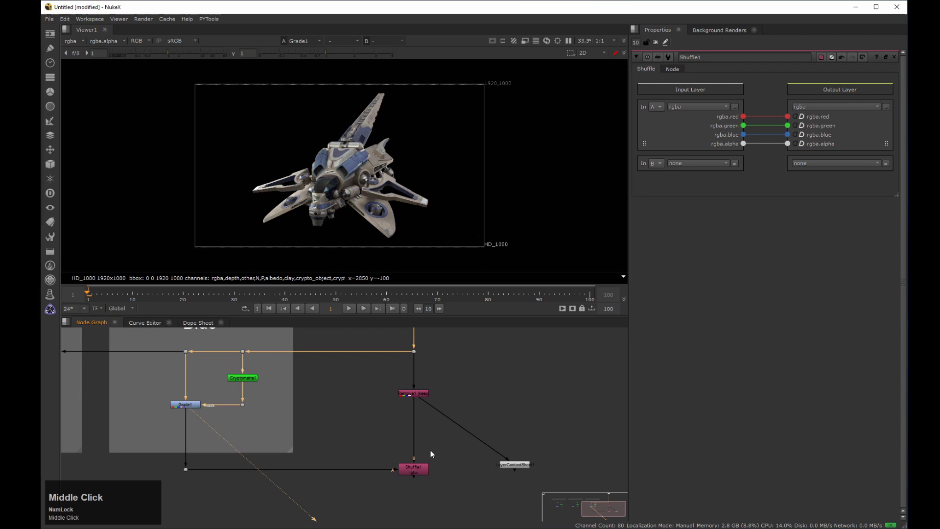
drag(460, 375, 387, 406)
key(2)
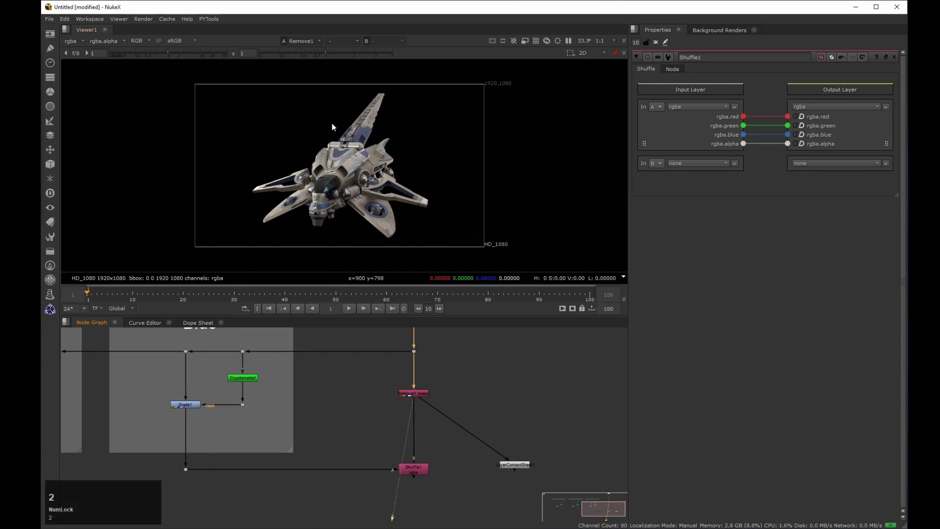
drag(370, 440, 442, 507)
key(2)
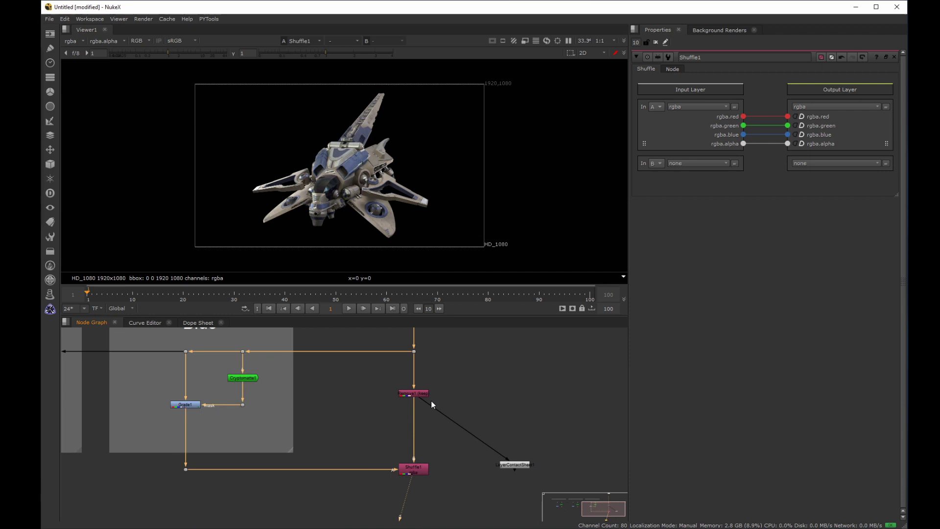
Set the Shuffle's first output layer to a new layer named Blue_variation with automatic rgba channels
click(806, 106)
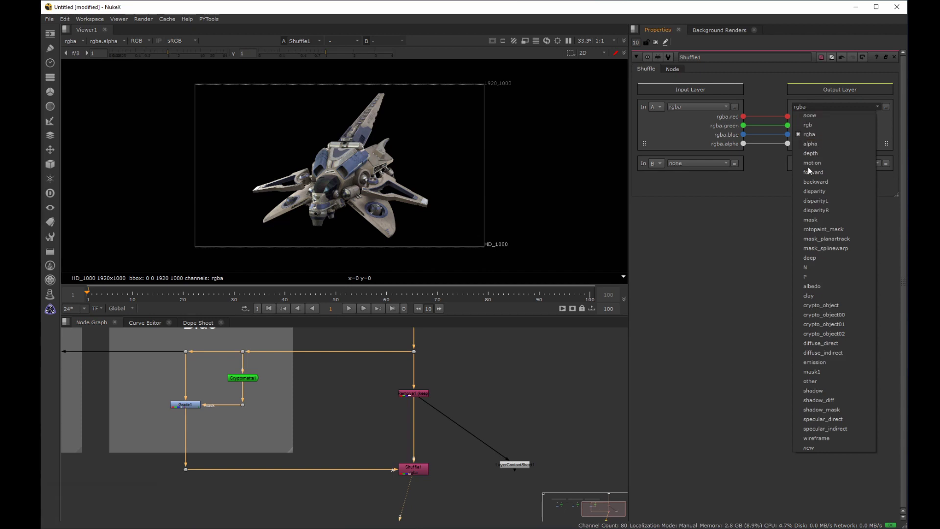
click(790, 456)
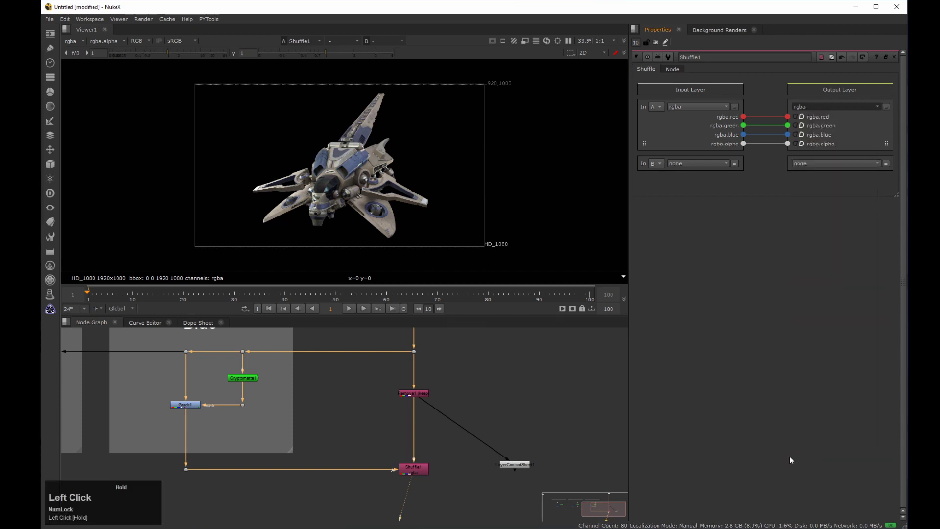
drag(492, 190, 538, 236)
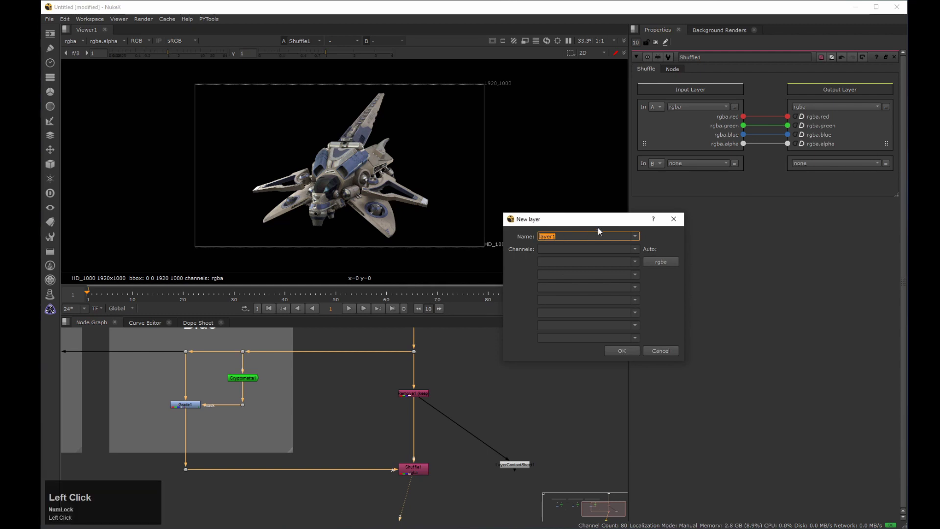
text(Blue_variation)
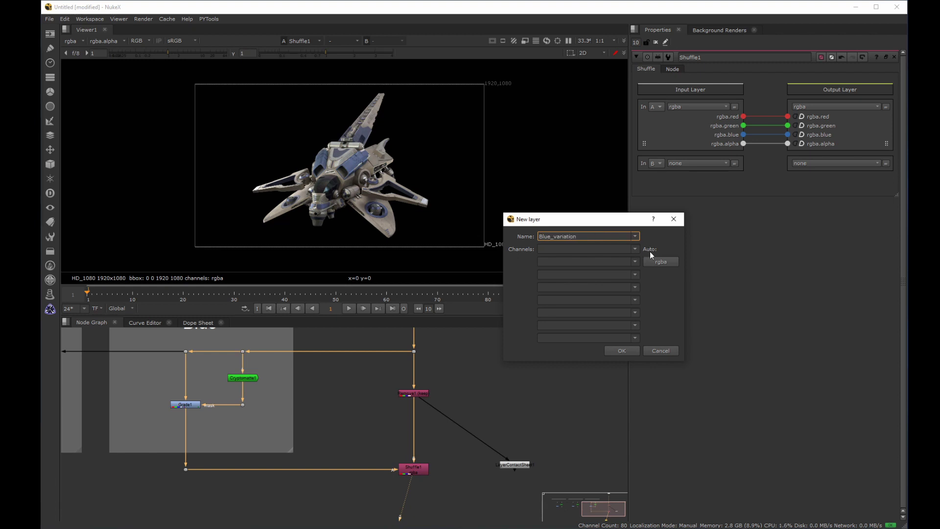
click(659, 261)
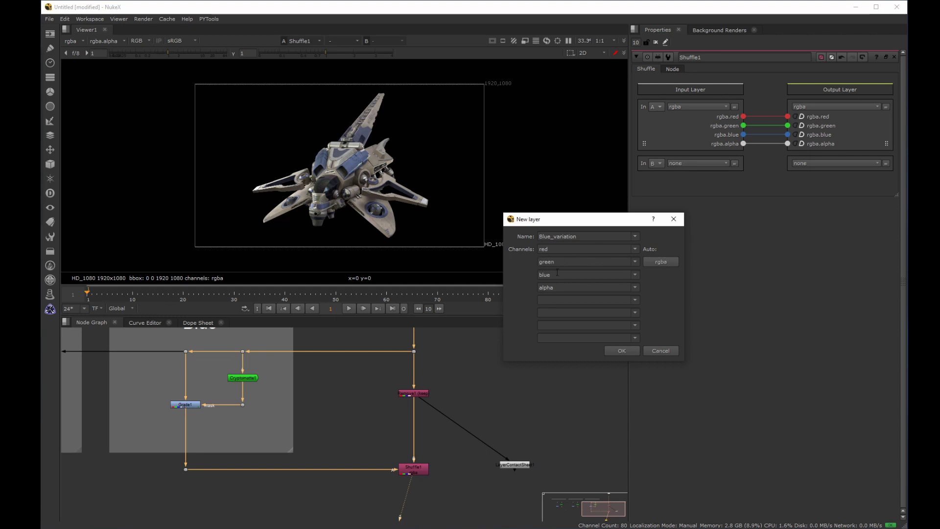
click(621, 352)
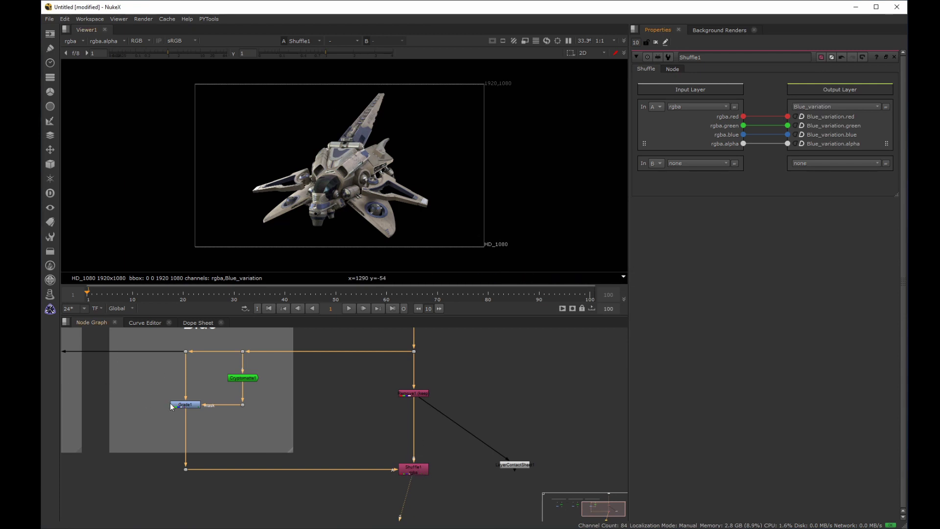
Feed the LayerContactSheet from the Shuffle and display its layers in the viewer with layer names shown
middle_drag(470, 443, 394, 416)
drag(477, 409, 400, 459)
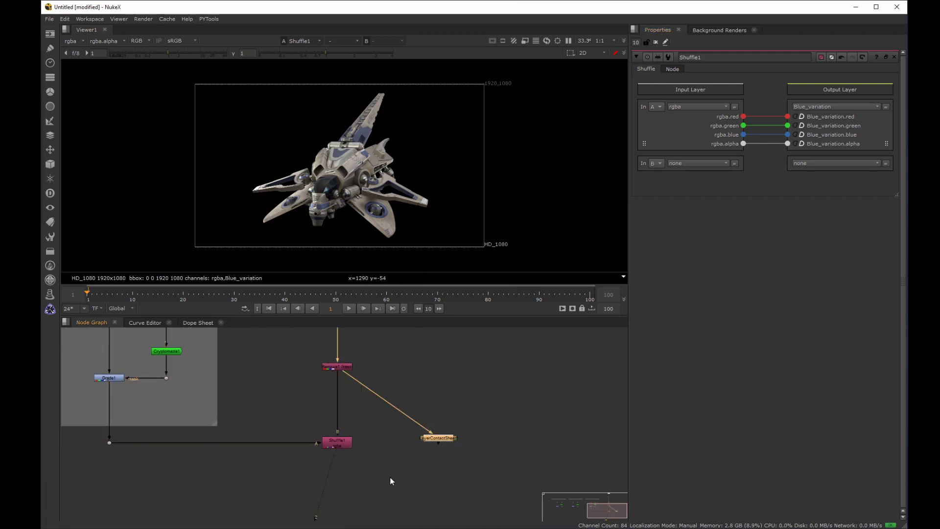
key(1)
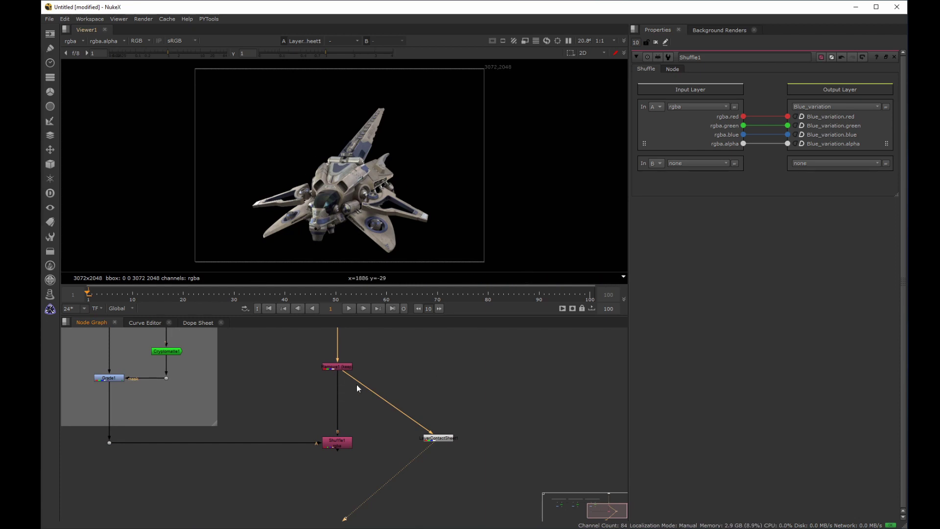
drag(351, 376, 338, 442)
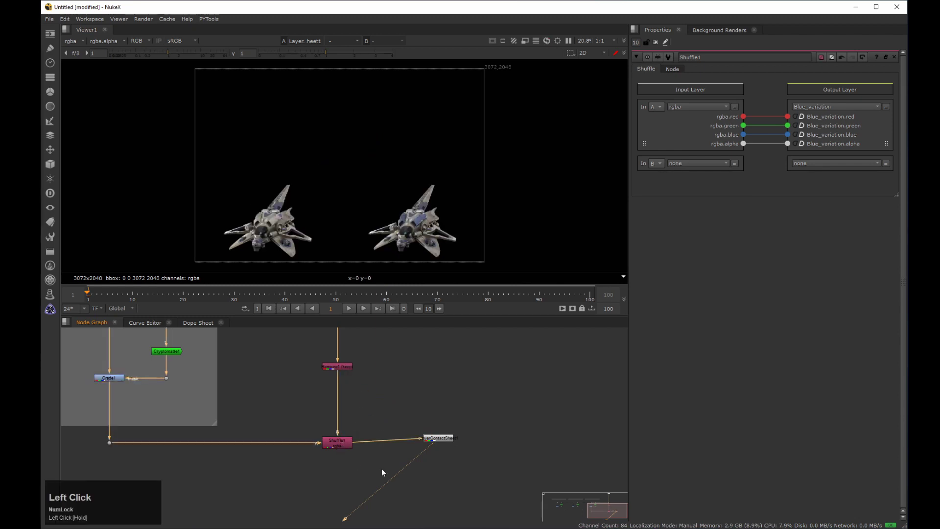
scroll(365, 230, up, 2)
middle_drag(371, 212, 373, 168)
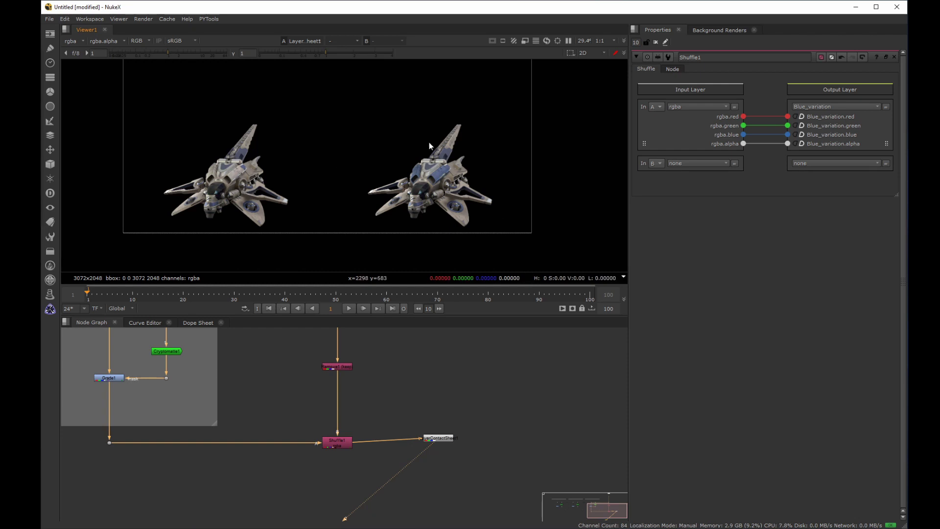
click(442, 438)
click(686, 133)
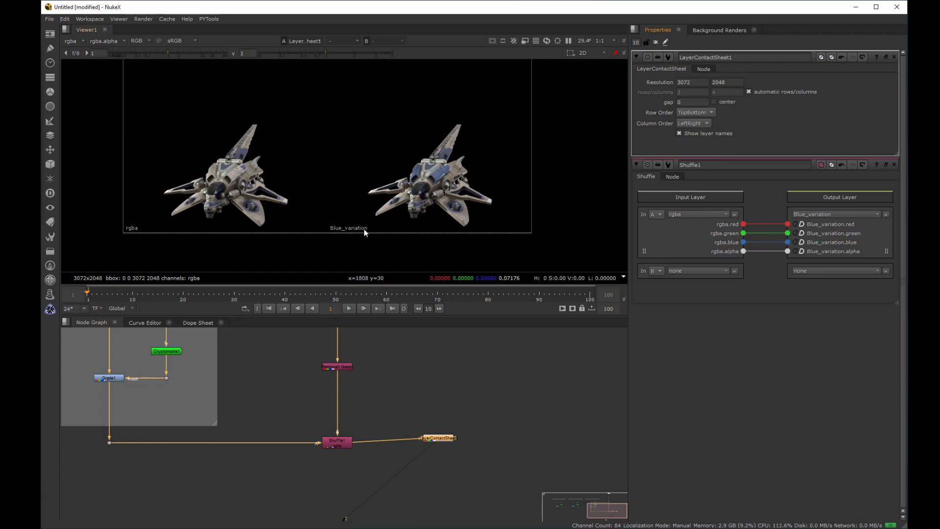
Create a second Shuffle node, connect its B input to the first Shuffle and place it directly below
scroll(310, 409, down, 3)
middle_drag(307, 434, 408, 447)
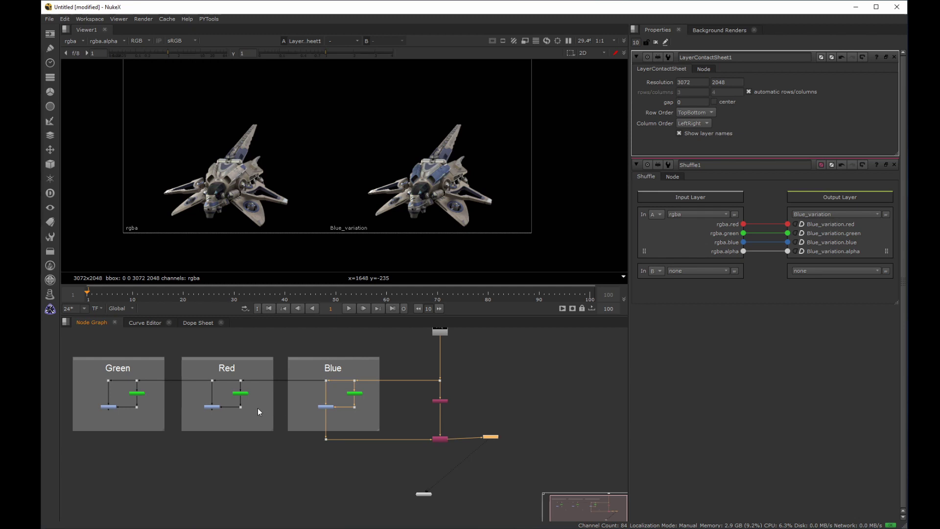
click(338, 463)
middle_drag(331, 465, 321, 433)
key(Tab)
text(shuf)
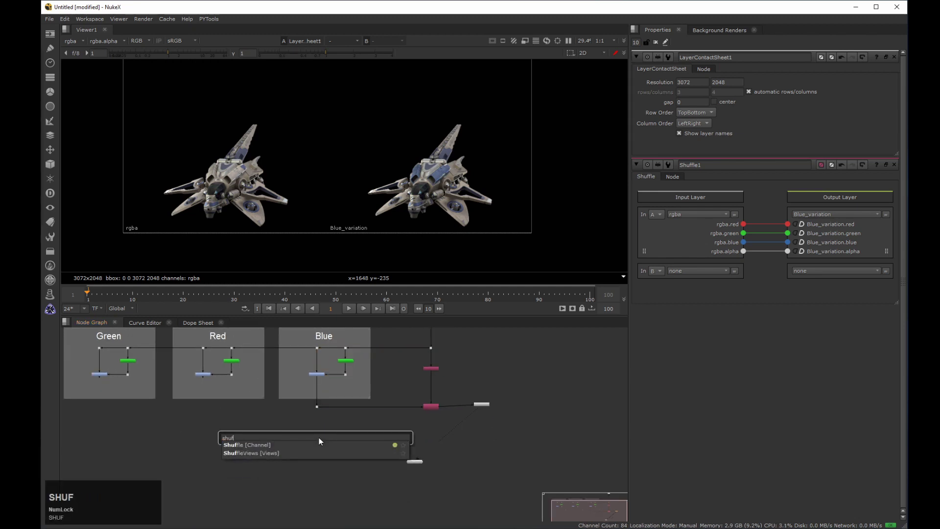
key(Return)
scroll(319, 437, up, 4)
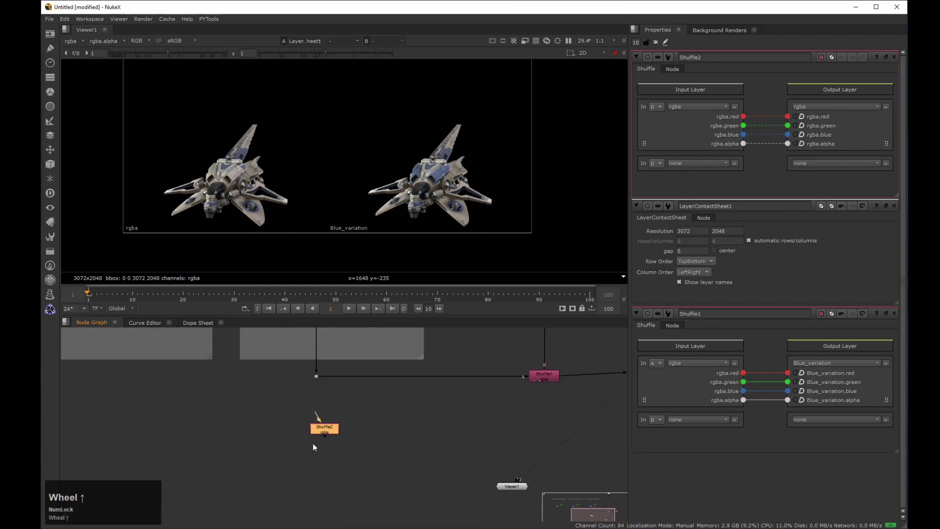
drag(317, 416, 542, 379)
drag(326, 433, 538, 430)
scroll(545, 409, down, 4)
Connect the second Shuffle's A input to the Red group's Grade, routed through a dot
middle_drag(545, 459, 533, 432)
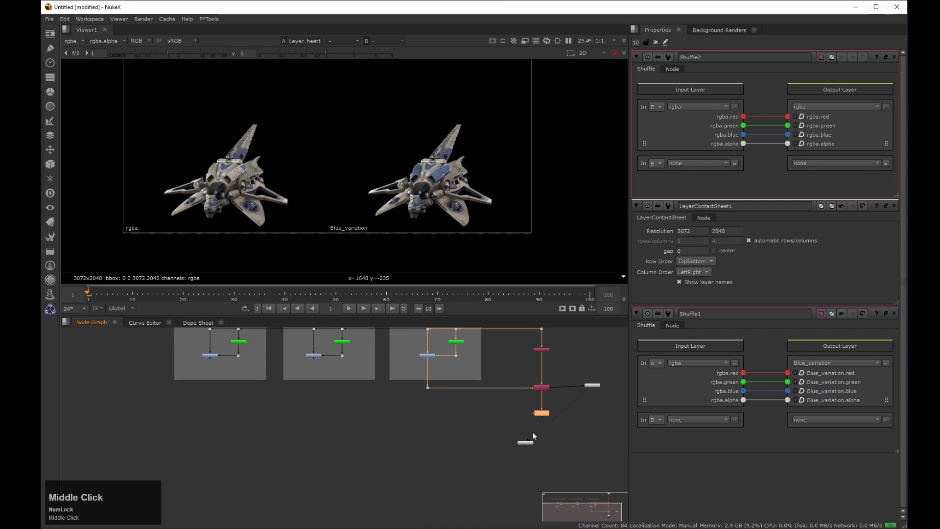
scroll(531, 424, up, 1)
drag(528, 410, 273, 342)
key(space)
ctrl+drag(407, 375, 272, 412)
middle_drag(440, 416, 361, 413)
Set the source of the second Shuffle's first input layer to A
double_click(463, 408)
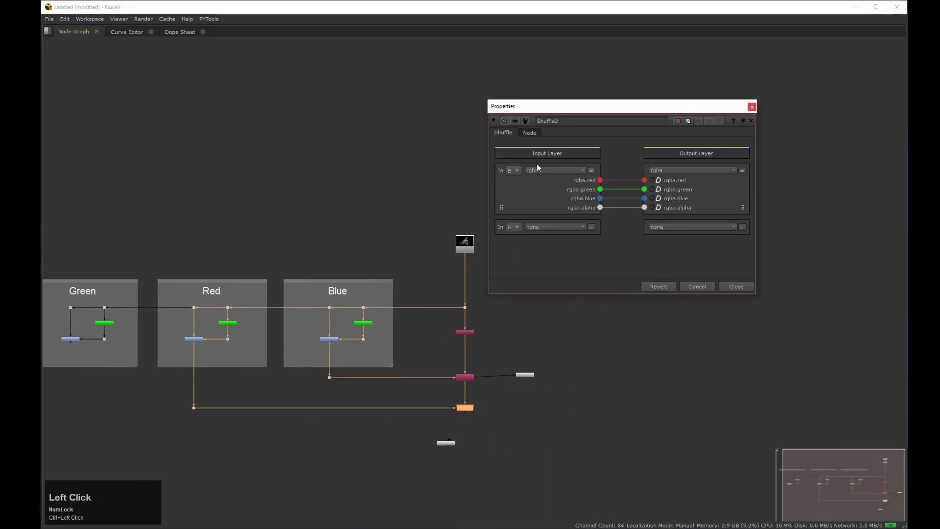
click(514, 170)
click(520, 183)
Set the second Shuffle's first output layer to a new layer named Red_variation with automatic rgba channels
click(674, 170)
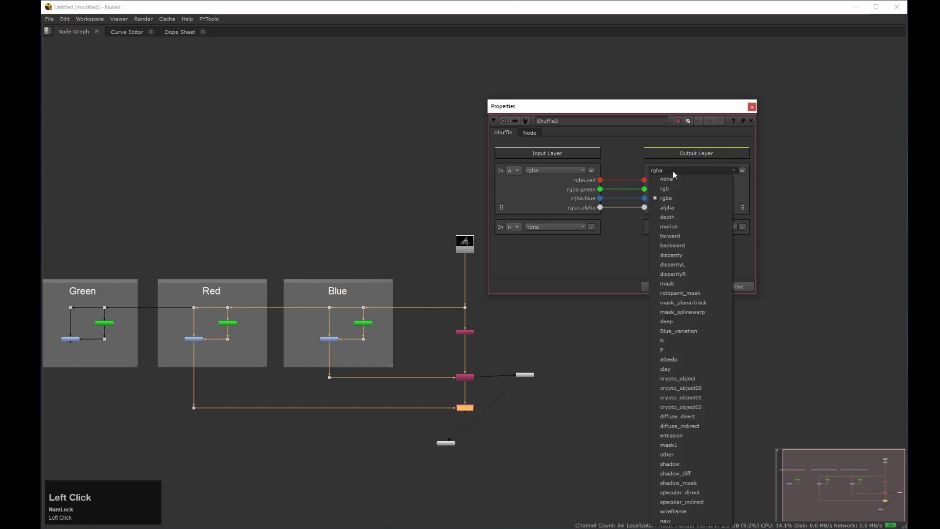
click(667, 521)
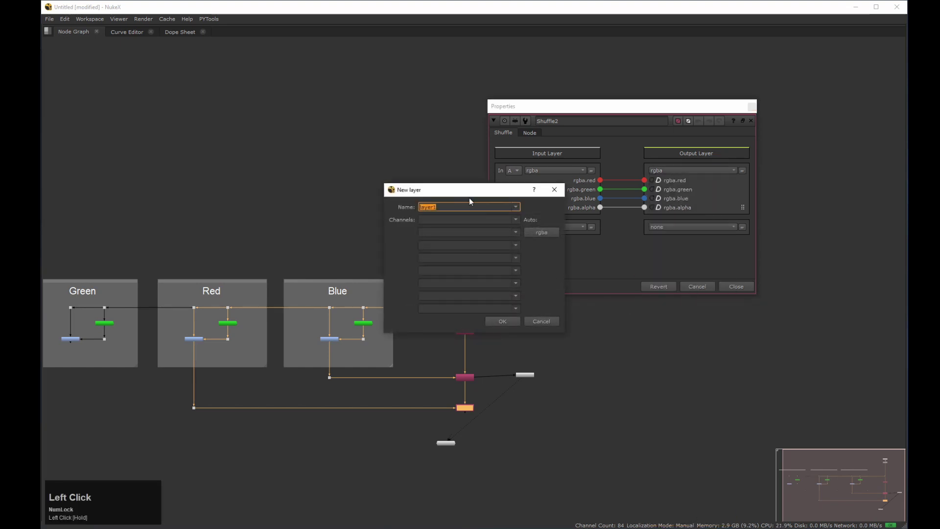
drag(469, 199, 488, 209)
text(Red_variation)
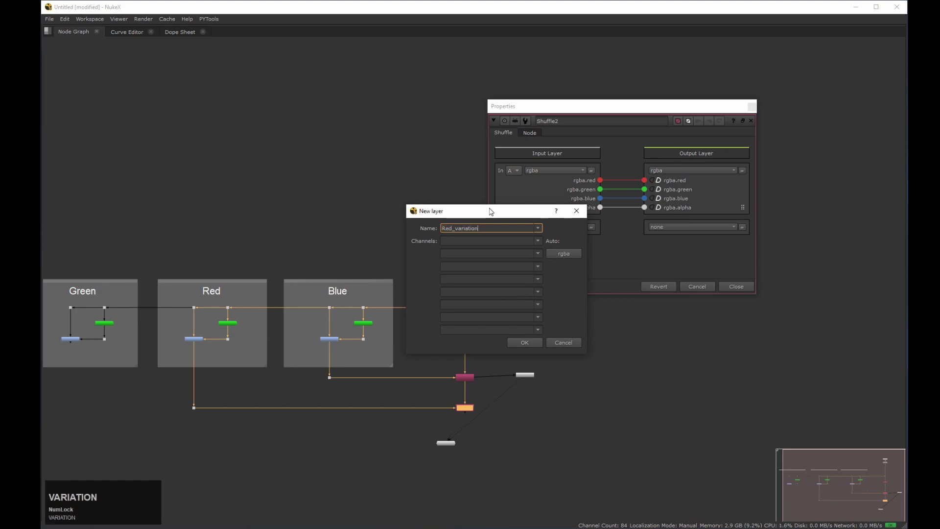
click(559, 255)
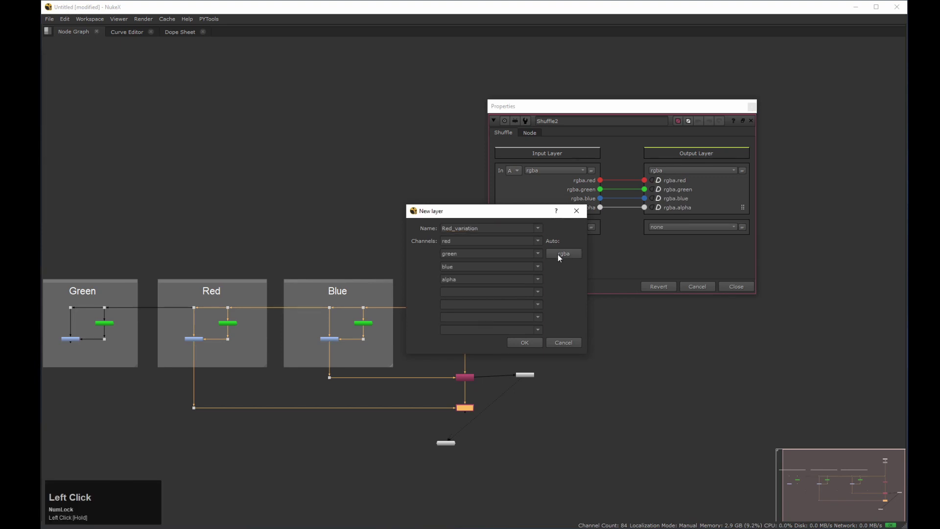
click(533, 344)
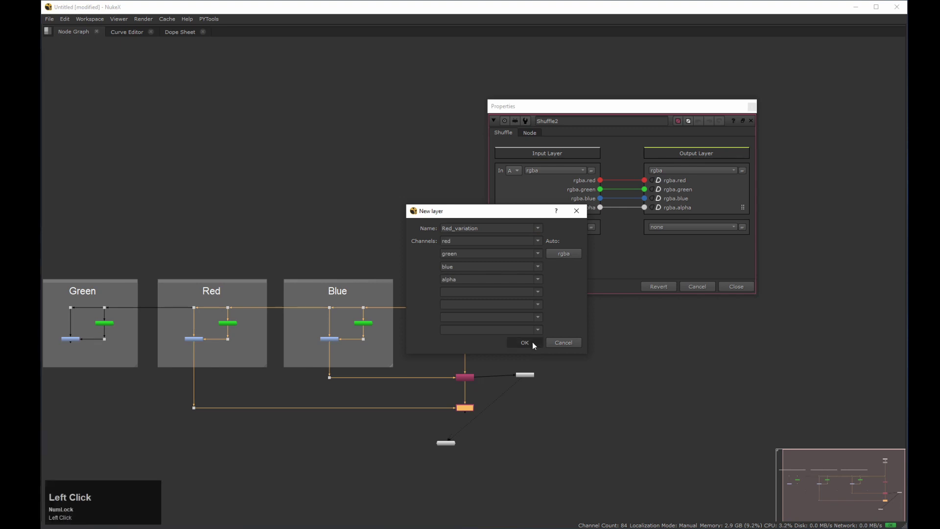
click(752, 106)
Create a third Shuffle node, connect its B input to the second Shuffle and line it up below
middle_click(348, 390)
click(278, 397)
key(Tab)
text(shuff)
key(Return)
scroll(294, 385, up, 2)
drag(302, 416, 826, 358)
middle_drag(402, 439, 239, 414)
drag(146, 402, 742, 399)
Connect the third Shuffle's A input to the Green group's Grade, routed through a dot
scroll(651, 384, down, 1)
drag(638, 380, 315, 336)
alt+drag(315, 337, 270, 265)
middle_drag(597, 345, 528, 322)
ctrl+drag(482, 311, 205, 385)
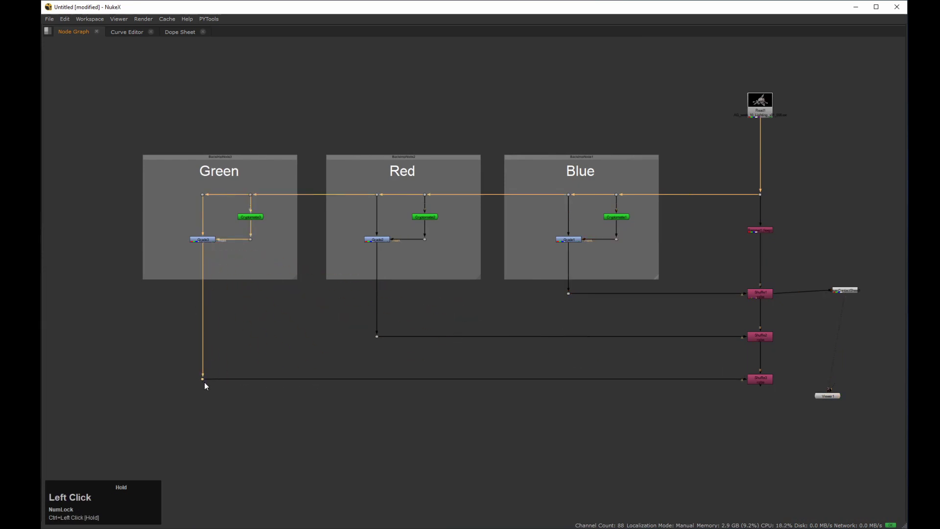
In the third Shuffle, output to a new Green_variation layer with automatic rgba channels and set the first input layer's source to A
middle_drag(539, 384, 392, 373)
ctrl+double_click(609, 372)
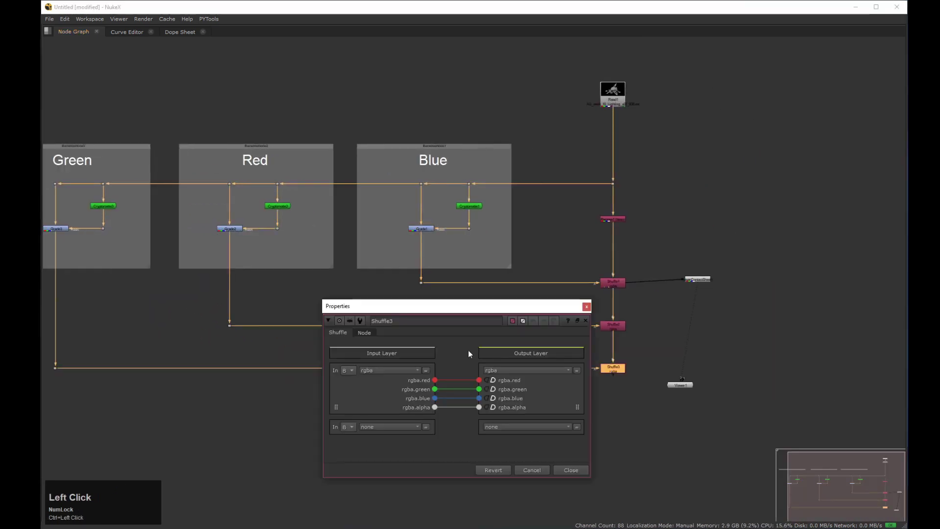
click(497, 370)
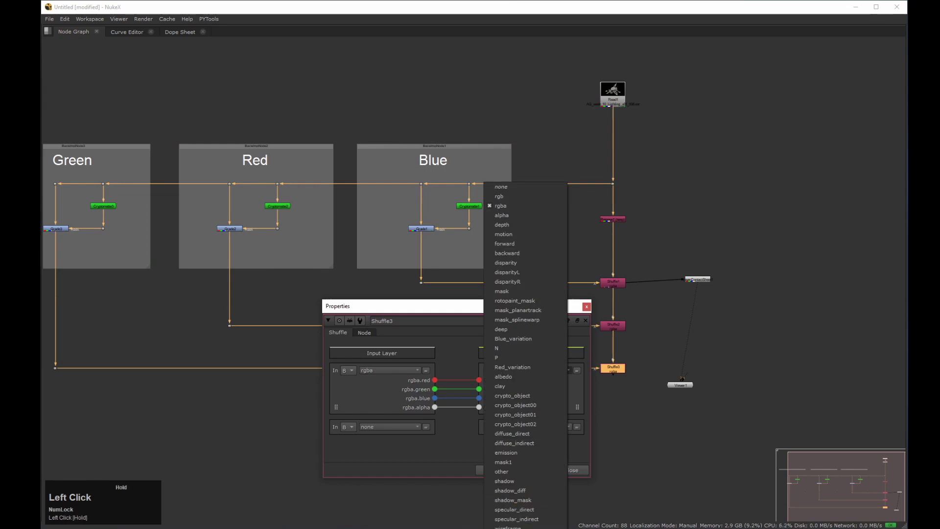
click(524, 520)
text(Green_va)
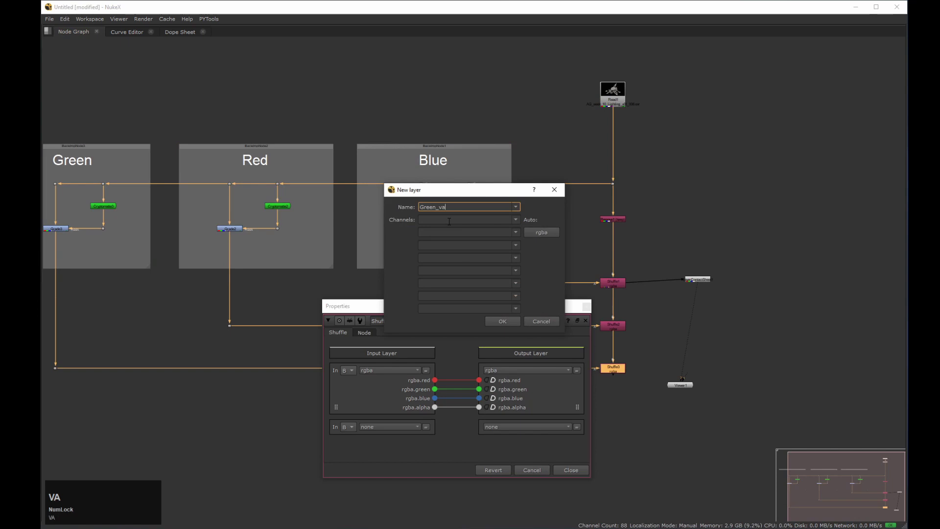
text(riation)
click(541, 232)
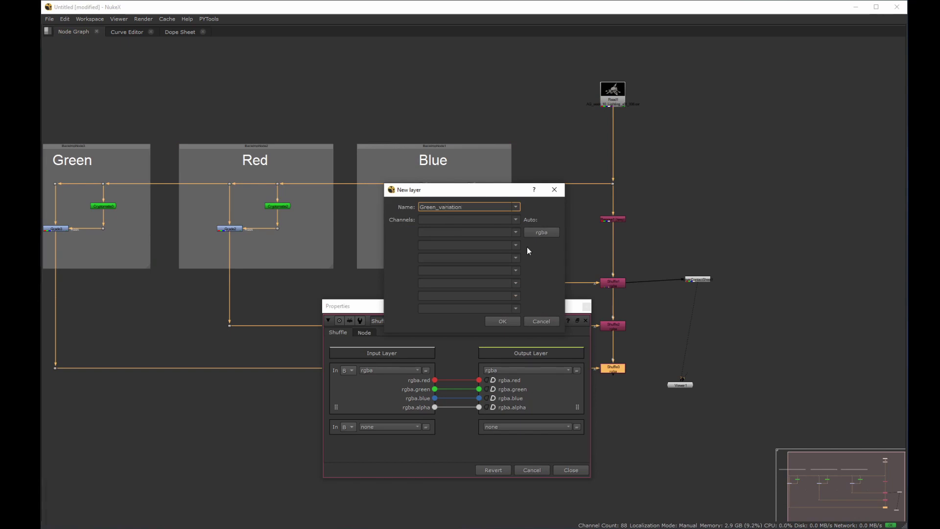
click(494, 322)
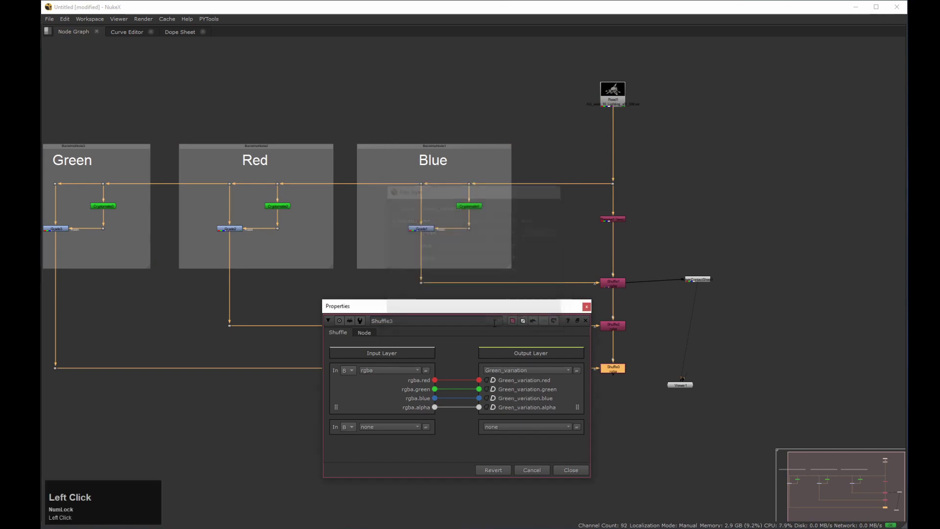
click(348, 371)
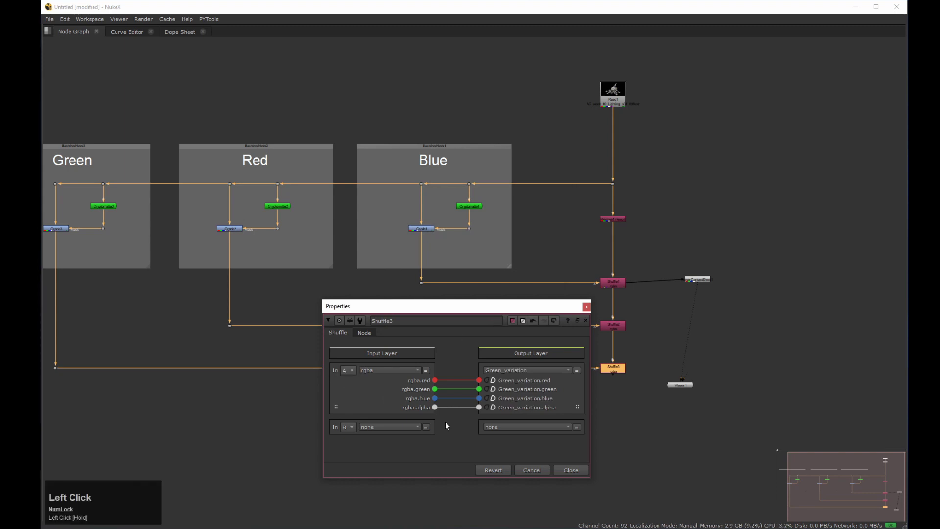
click(562, 470)
Reconnect the LayerContactSheet's input to the third Shuffle and view all the colour variation layers
middle_drag(599, 451, 487, 457)
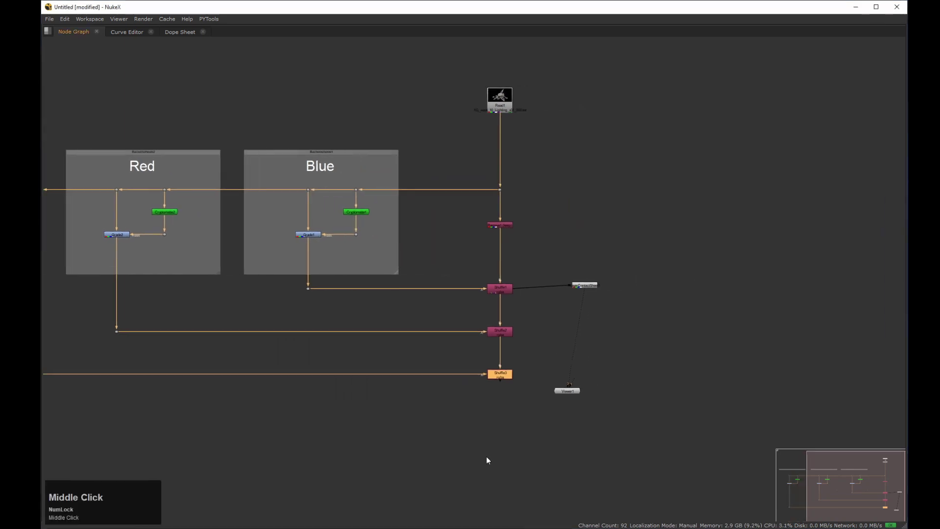
scroll(530, 363, down, 3)
key(space)
middle_drag(527, 375, 371, 458)
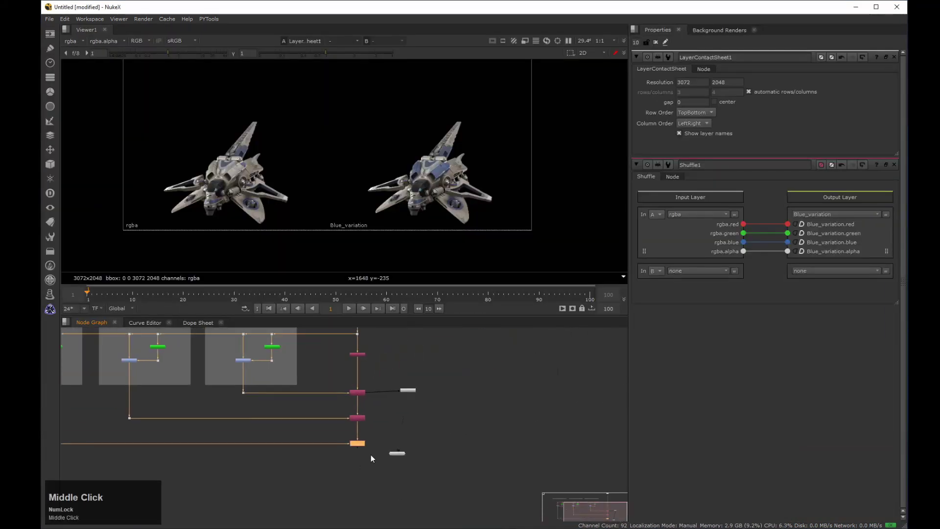
drag(405, 390, 359, 448)
middle_click(394, 237)
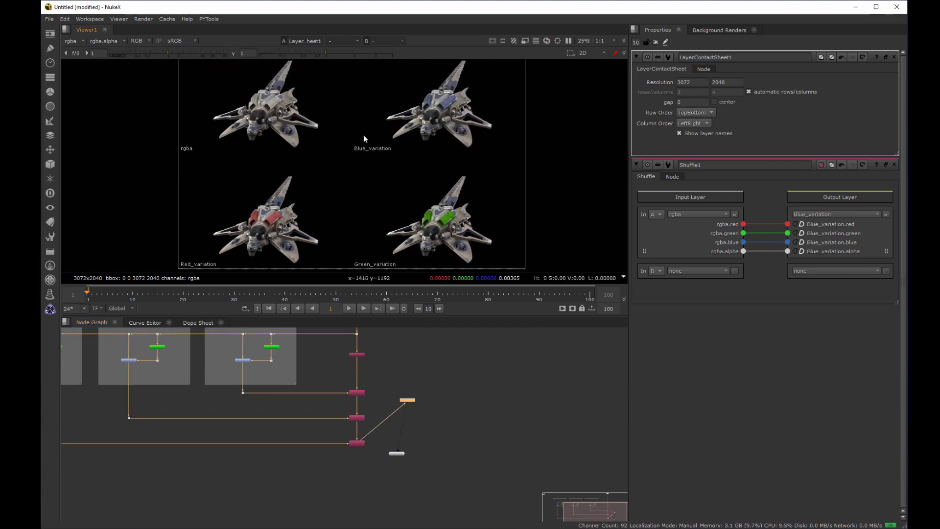
middle_click(518, 210)
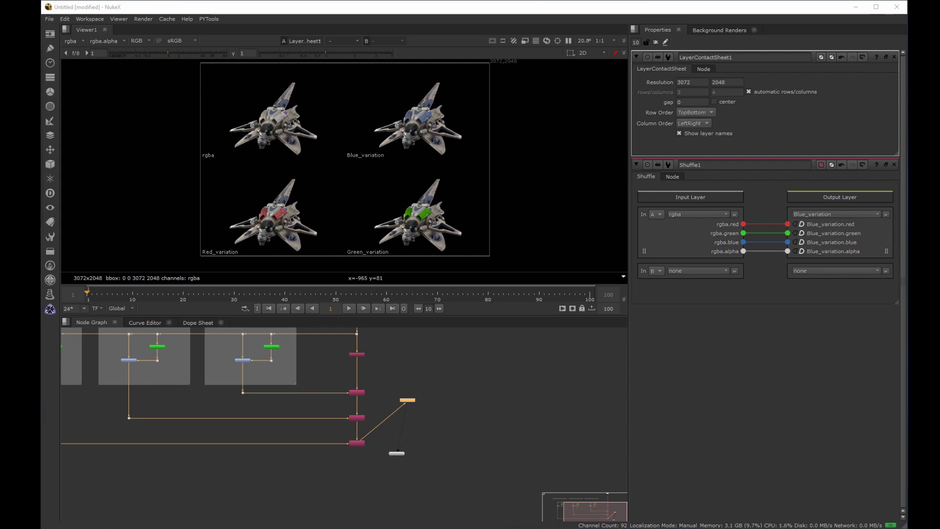
Add an unconnected dot in the empty area well below the node network
click(477, 389)
scroll(475, 389, down, 3)
middle_drag(454, 400, 385, 277)
scroll(431, 397, down, 1)
key(space)
scroll(325, 360, down, 3)
middle_drag(349, 449, 418, 255)
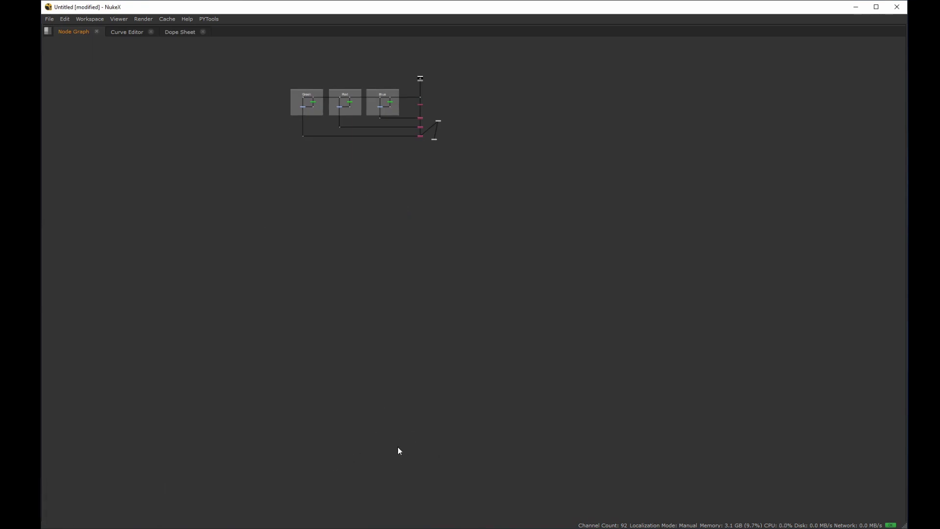
click(360, 436)
key(period)
scroll(363, 433, up, 6)
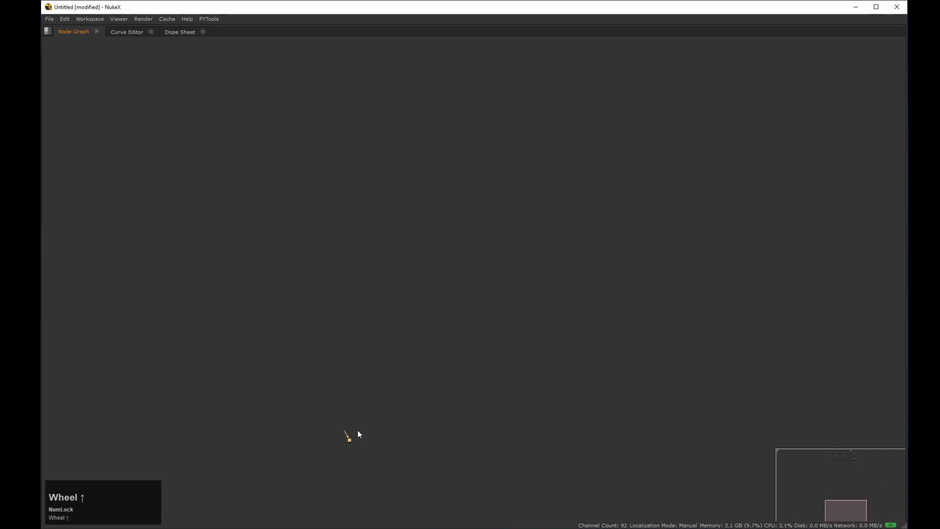
Connect the new dot's input to the output of the Blue group's branch
drag(346, 431, 361, 354)
alt+drag(361, 353, 384, 285)
scroll(381, 360, down, 7)
middle_drag(383, 428, 383, 225)
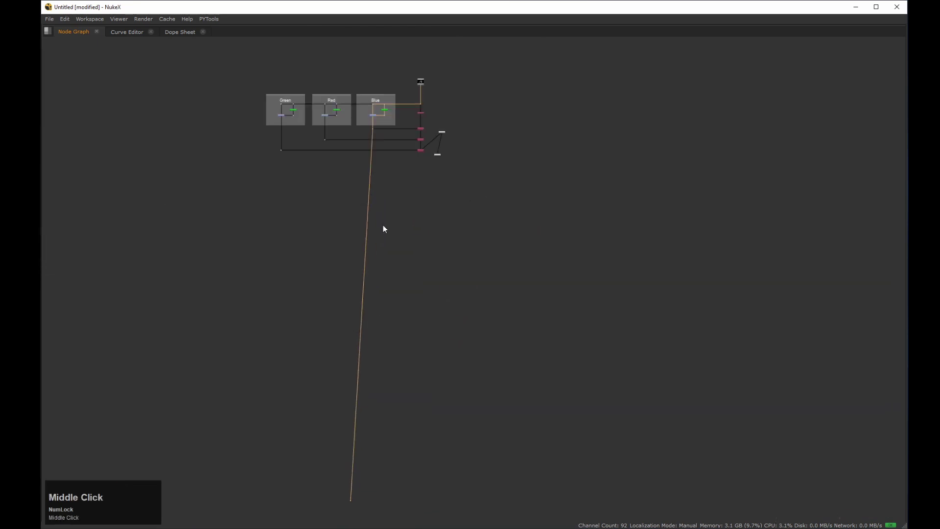
Add a second dot far below the node network, connected to the output of the Red group's branch
scroll(374, 125, up, 1)
scroll(407, 343, down, 2)
middle_drag(407, 478, 407, 286)
scroll(406, 286, up, 1)
click(385, 282)
middle_drag(364, 216, 344, 393)
middle_drag(336, 248, 358, 212)
scroll(338, 422, up, 1)
click(328, 442)
key(period)
scroll(326, 443, up, 6)
drag(322, 432, 307, 483)
drag(307, 483, 287, 375)
scroll(351, 369, down, 8)
middle_drag(368, 424, 366, 237)
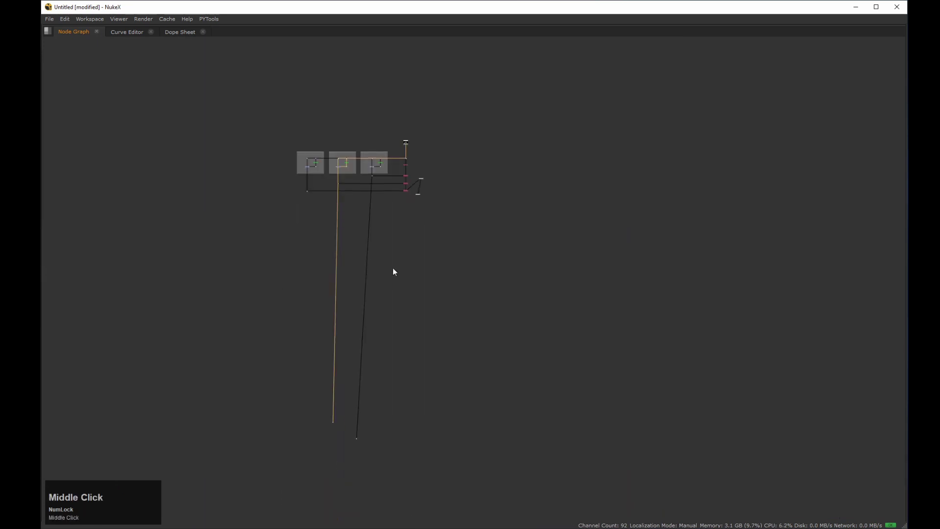
Delete both dots placed far below the network on the Blue and Red branches
drag(304, 360, 418, 475)
key(Delete)
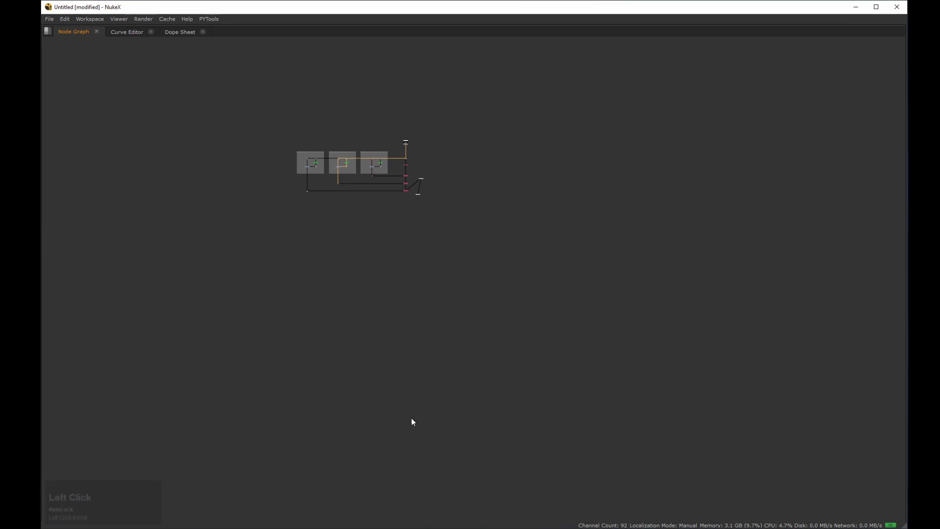
Extend the main stream with a connected dot placed far below the node network
scroll(410, 419, up, 5)
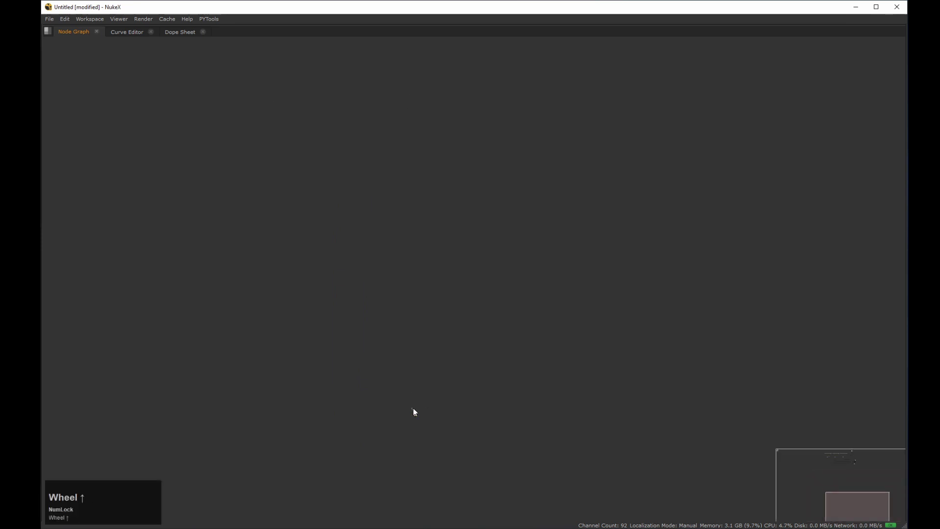
drag(413, 408, 397, 466)
middle_drag(400, 154, 396, 466)
drag(396, 466, 380, 251)
middle_drag(387, 51, 386, 304)
drag(381, 251, 393, 224)
scroll(394, 224, down, 4)
middle_drag(421, 484, 416, 144)
scroll(411, 237, up, 3)
drag(384, 273, 370, 294)
Add a fourth Shuffle near the end of the extended main stream and branch its input from the stream through corner dots
click(320, 227)
key(Tab)
text(shuff)
key(Return)
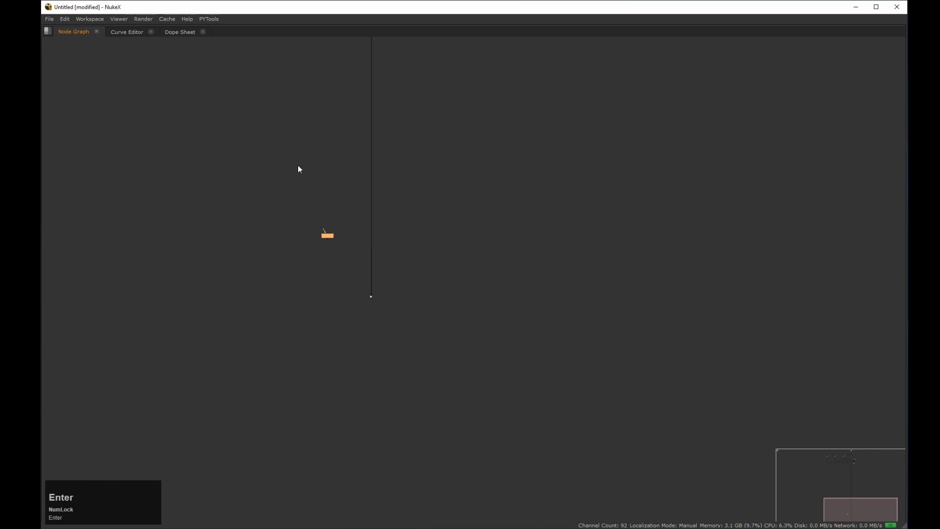
scroll(327, 219, up, 3)
middle_drag(325, 252, 342, 333)
click(393, 281)
ctrl+drag(431, 255, 433, 291)
drag(337, 321, 348, 288)
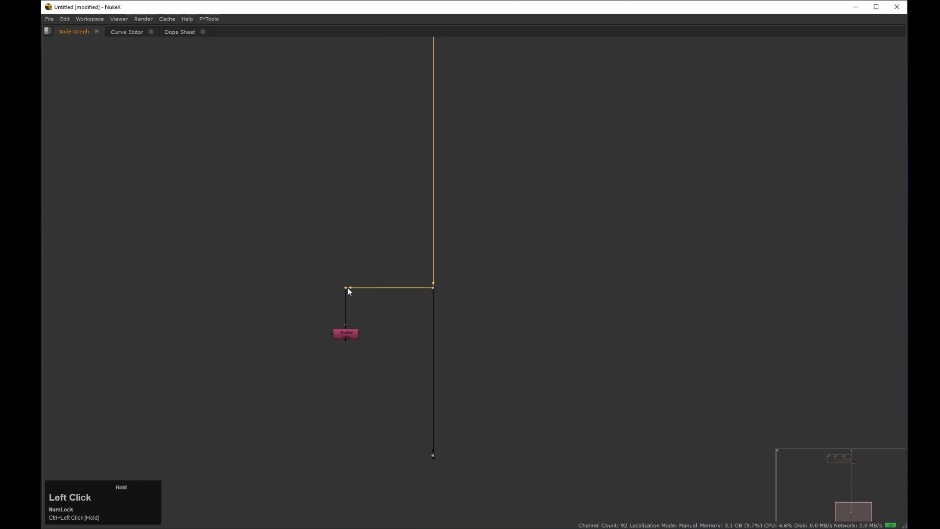
Set the fourth Shuffle's input layer to Blue_variation and close its properties
double_click(351, 330)
drag(237, 270, 687, 165)
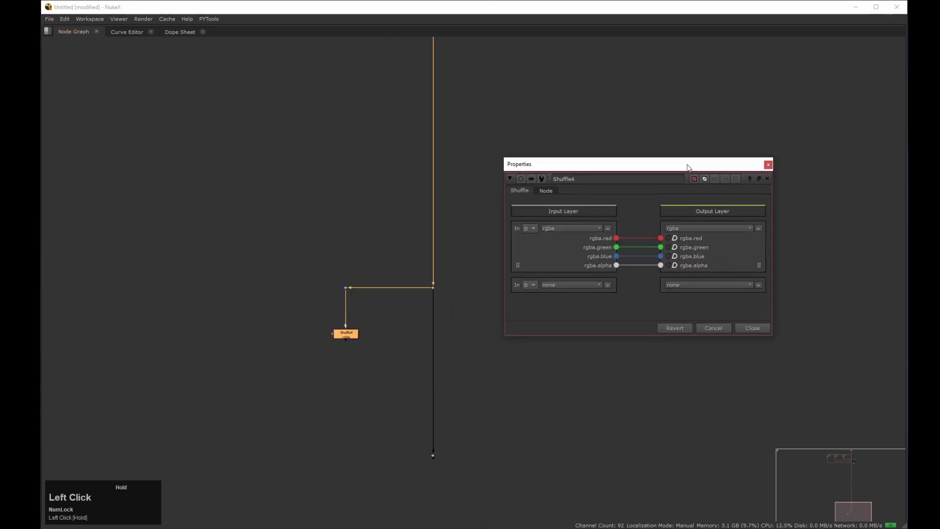
drag(569, 232, 576, 396)
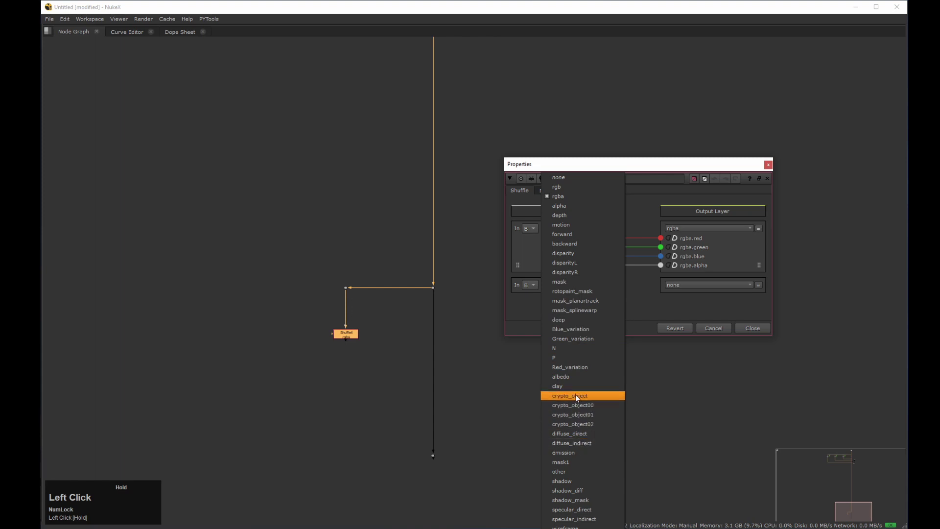
scroll(574, 421, down, 1)
drag(574, 421, 579, 332)
click(645, 360)
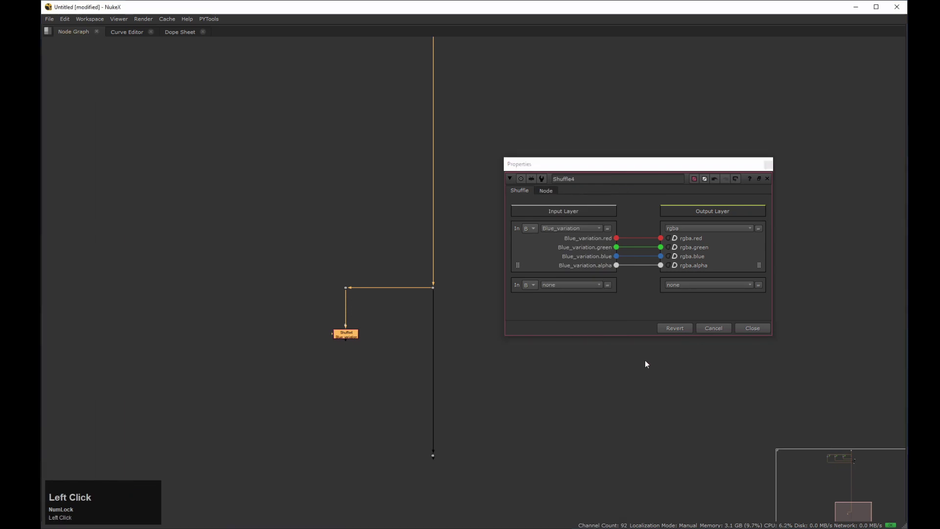
click(747, 327)
Restore the full workspace layout and view the fourth Shuffle's output
key(space)
middle_drag(383, 335, 382, 381)
drag(389, 364, 321, 405)
key(2)
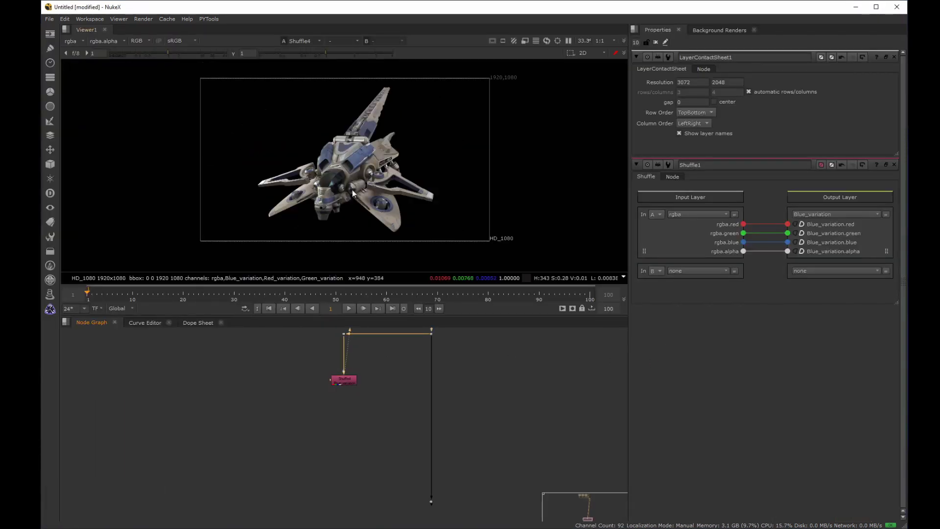
Switch the fourth Shuffle's input layer to Green_variation, then to Red_variation
double_click(351, 381)
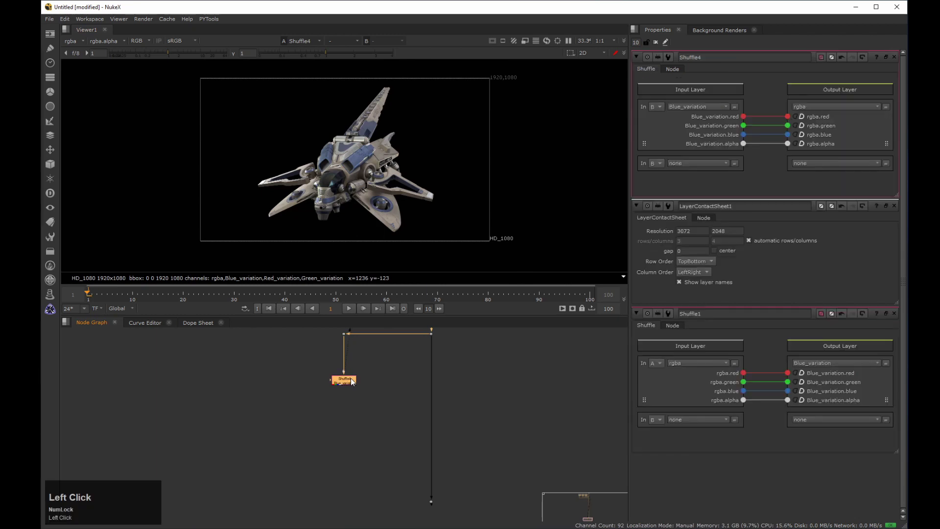
click(686, 105)
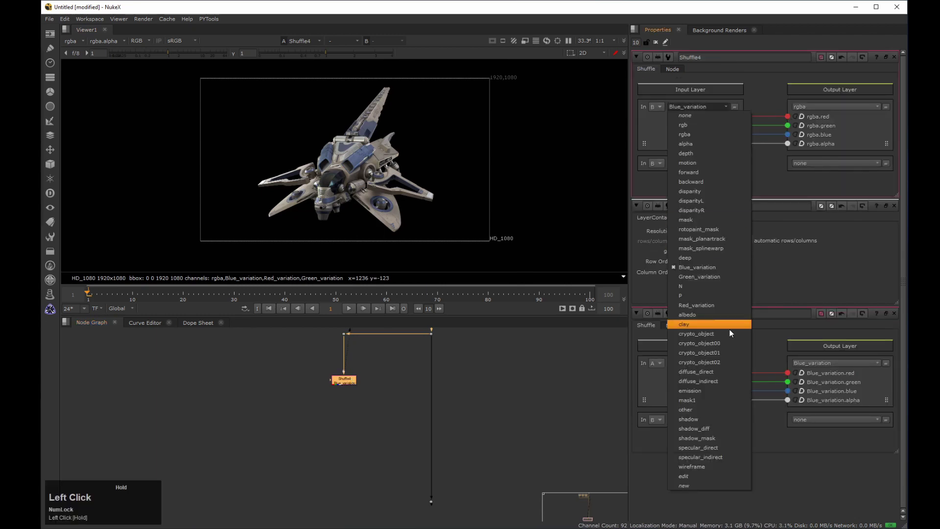
click(708, 275)
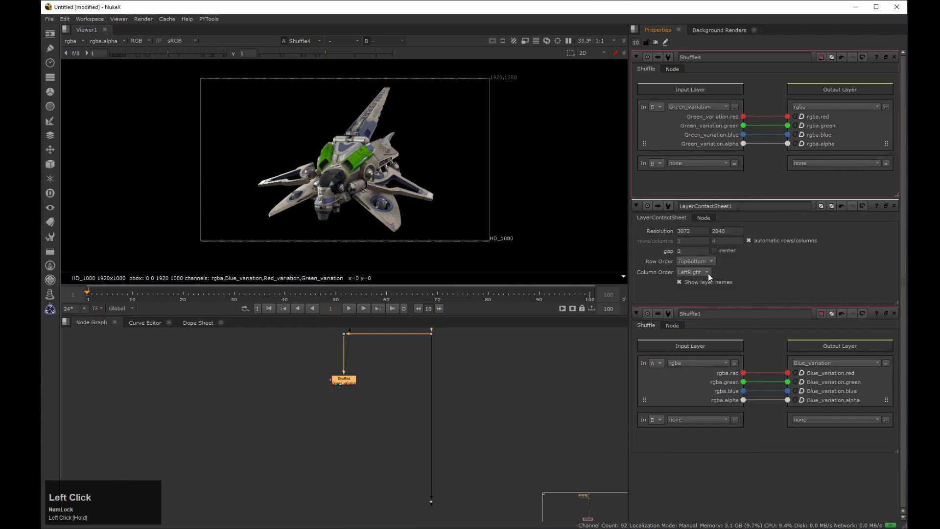
click(689, 105)
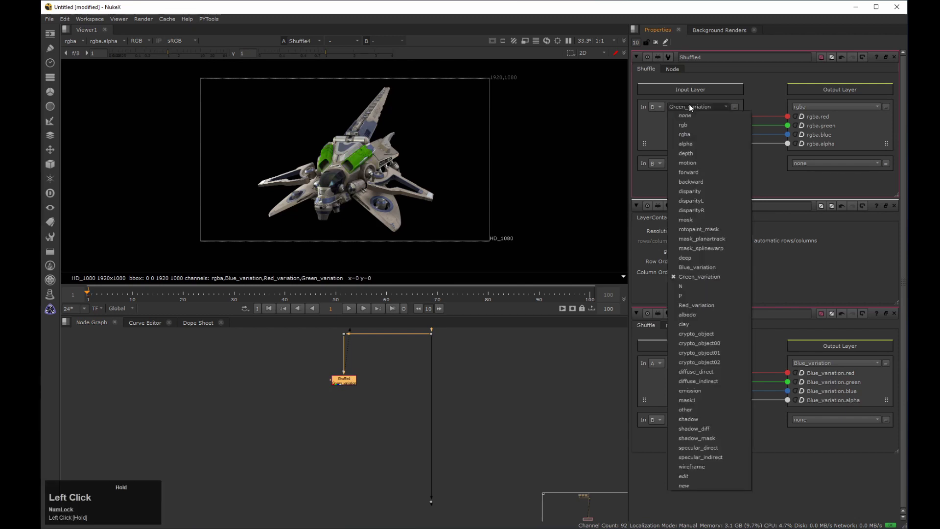
click(699, 302)
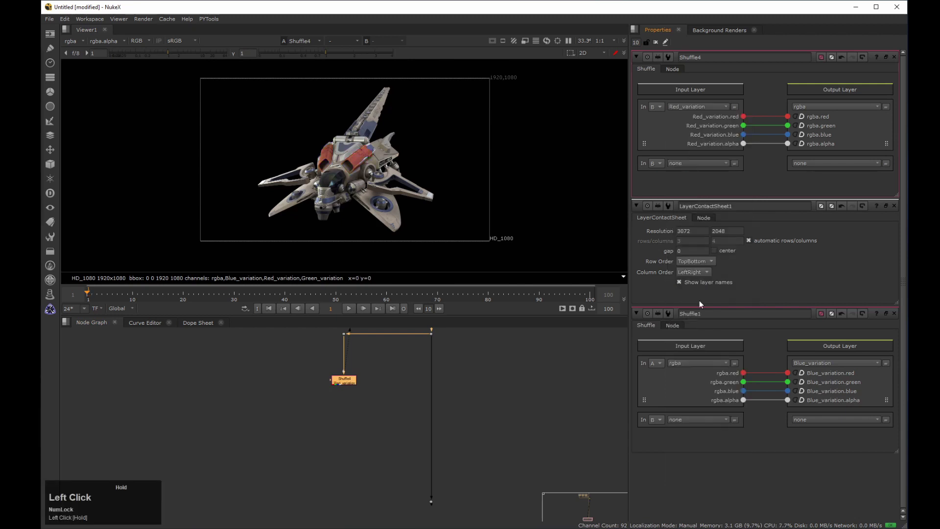
scroll(458, 410, down, 2)
scroll(457, 405, down, 5)
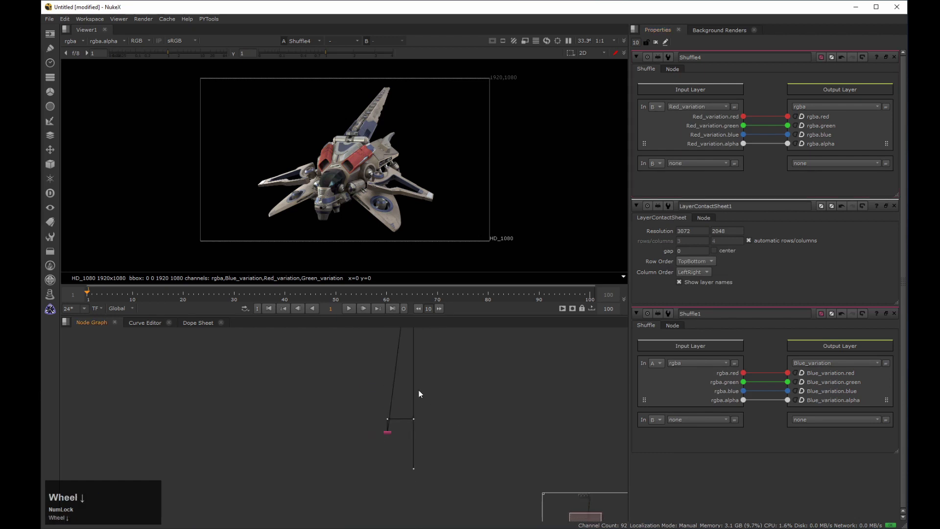
scroll(379, 417, down, 2)
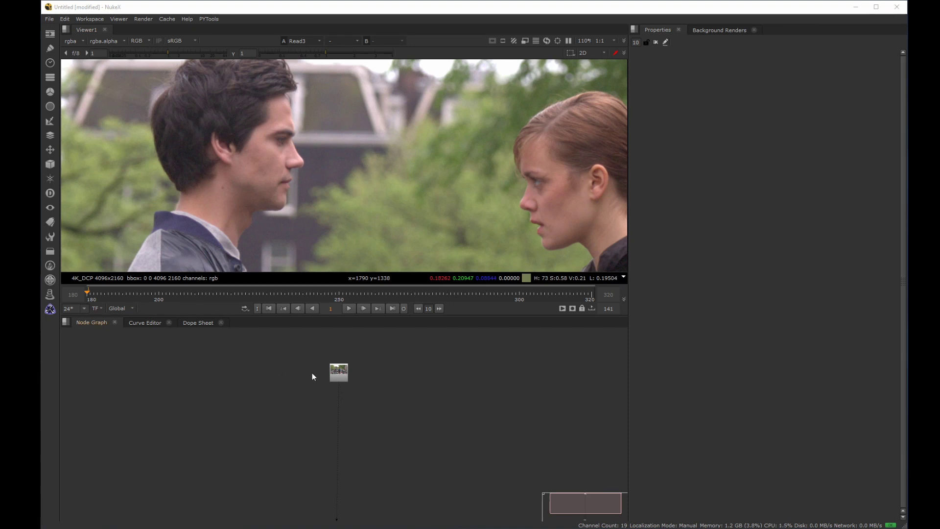
Add a Denoise node after the plate's Read node
click(299, 358)
drag(301, 351, 395, 441)
key(Tab)
text(deno)
key(Return)
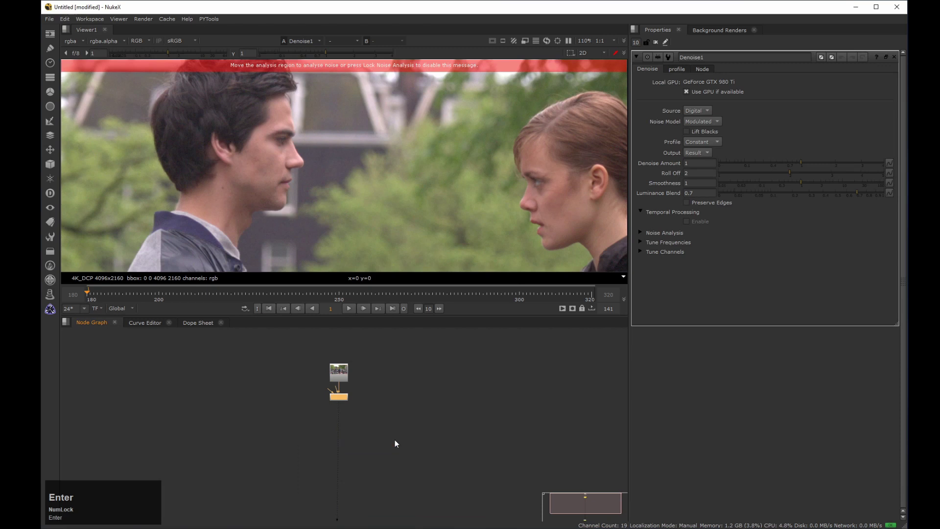
Position the Denoise analysis region over the plain building area between the two people
click(320, 203)
scroll(320, 203, down, 7)
middle_drag(244, 260, 344, 61)
drag(214, 216, 426, 86)
middle_drag(426, 86, 308, 235)
drag(308, 235, 303, 129)
scroll(302, 128, up, 9)
middle_drag(303, 128, 289, 169)
drag(289, 169, 293, 164)
scroll(320, 145, down, 3)
middle_drag(321, 145, 313, 127)
Offset the Denoise node from the main stream with corner dots on its input, and close all open node properties
drag(341, 398, 290, 420)
ctrl+click(338, 401)
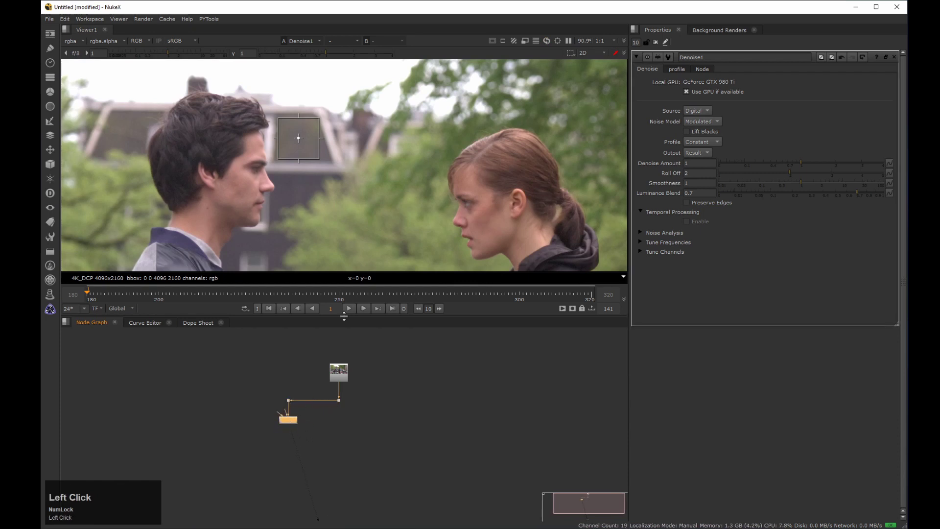
middle_drag(347, 172, 355, 160)
click(656, 43)
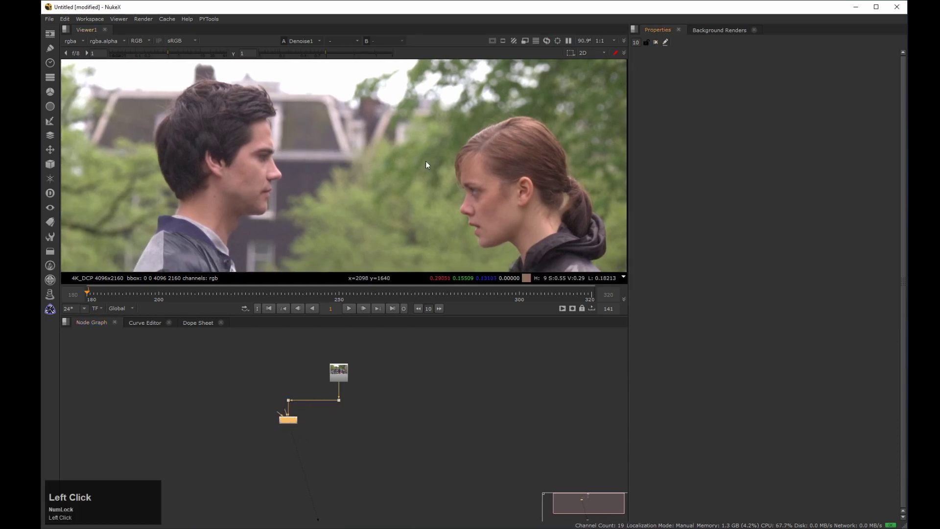
Inspect the denoised image and compare it with the original plate
middle_drag(426, 162, 438, 166)
middle_drag(327, 177, 337, 158)
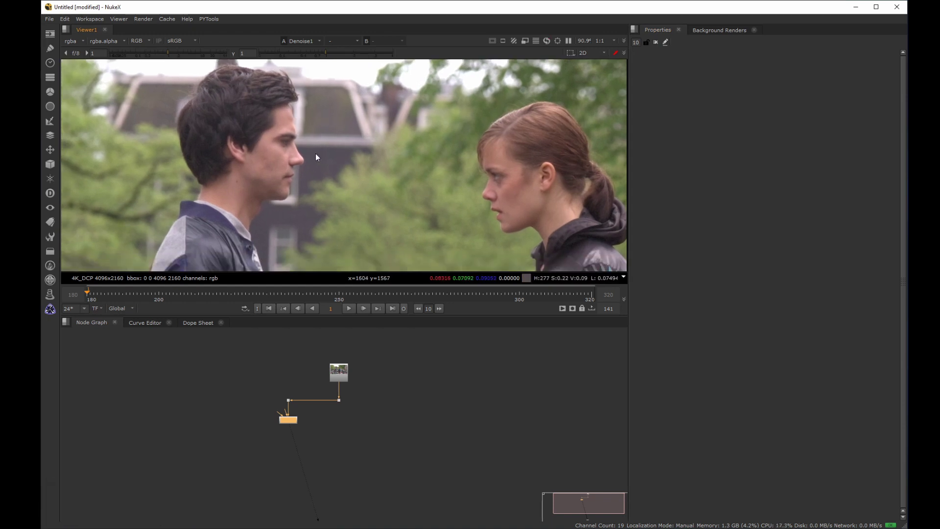
click(322, 412)
key(2)
Add a Merge with its B input branched from the original plate and its A input connected to Denoise through corner dots
scroll(292, 354, up, 4)
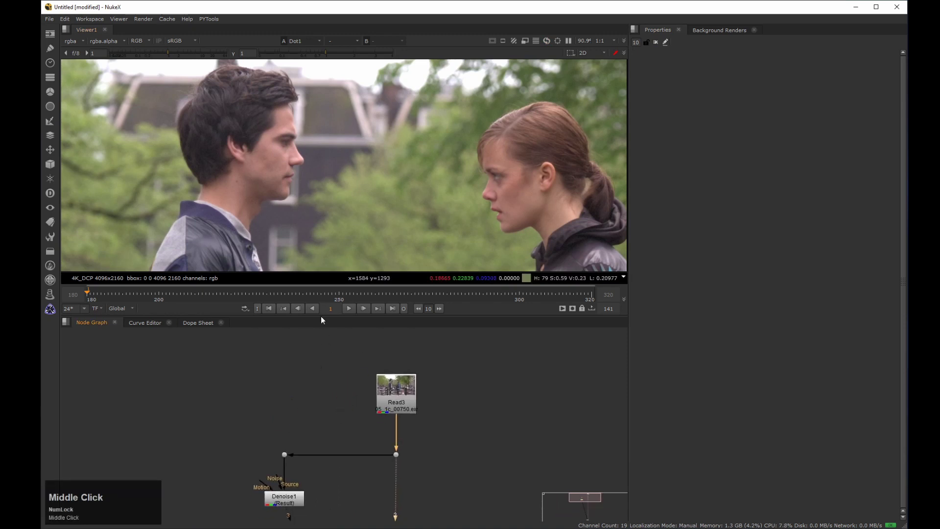
middle_drag(318, 438, 321, 316)
click(336, 403)
key(m)
drag(324, 388, 342, 332)
ctrl+click(342, 332)
drag(340, 403, 287, 429)
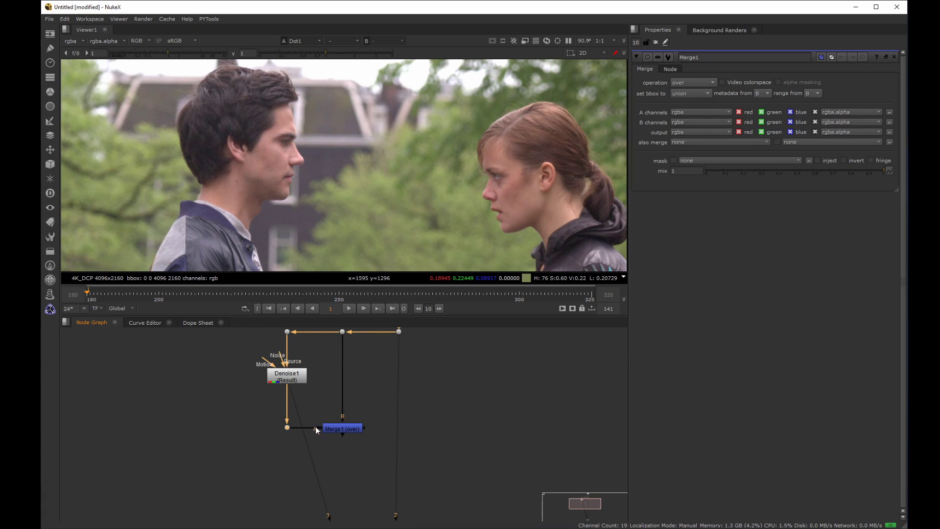
Set the Merge operation to from and view its output
click(333, 429)
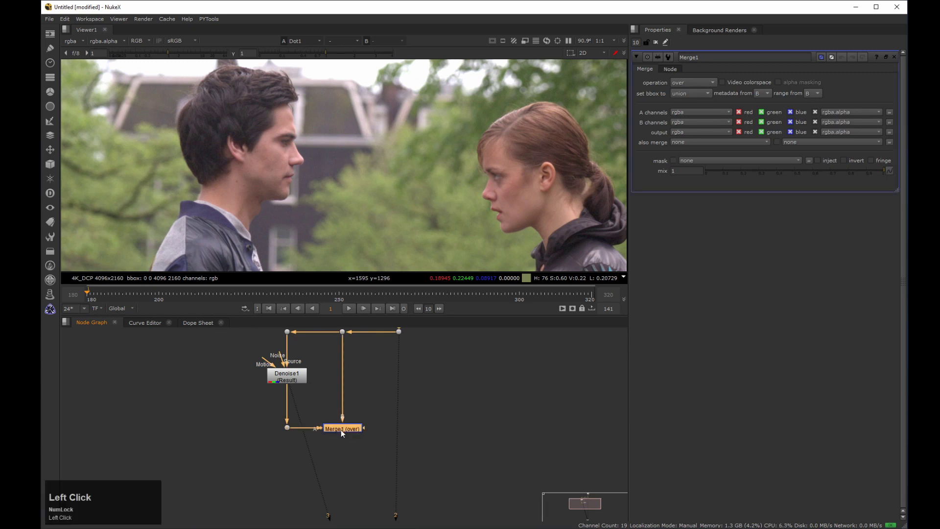
click(690, 83)
click(698, 99)
drag(382, 397, 311, 449)
key(2)
Raise the viewer gain to 6 to inspect the extracted grain, and restore the default gain
middle_drag(335, 160, 273, 180)
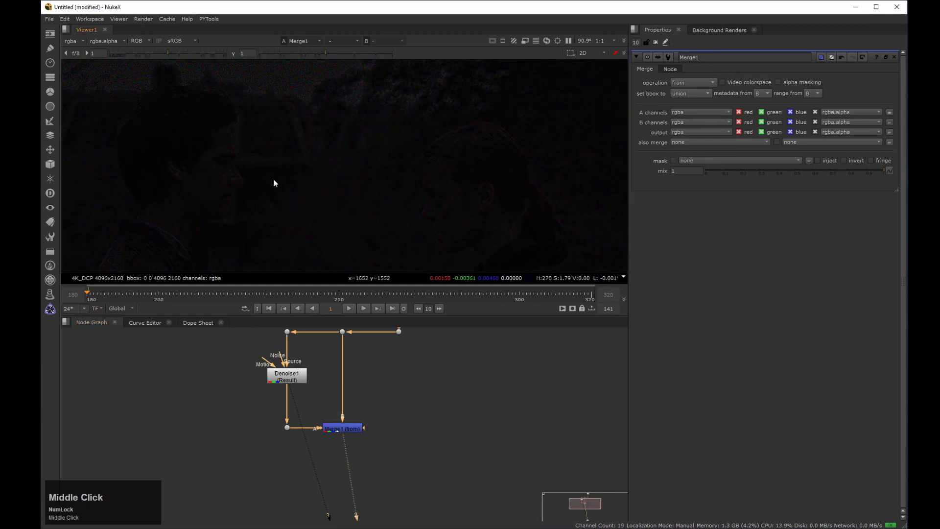
click(193, 53)
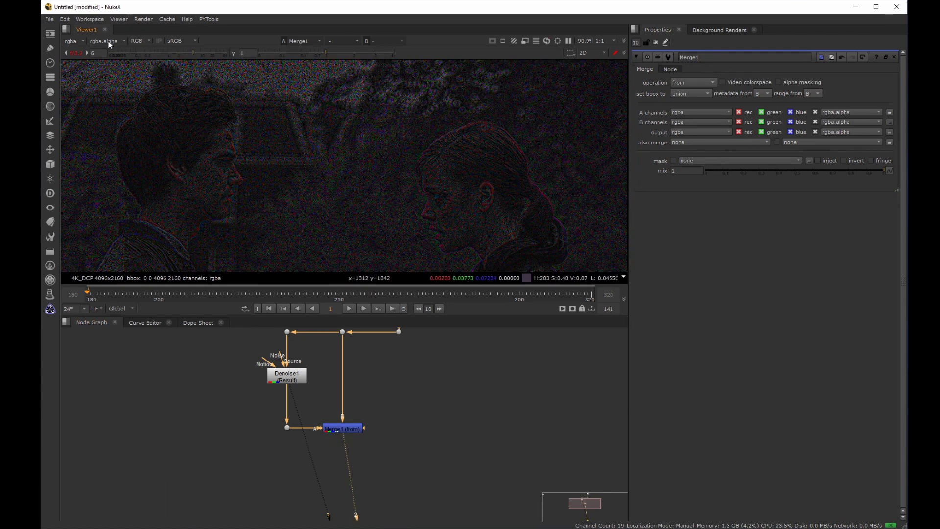
click(76, 53)
middle_drag(333, 160, 356, 153)
scroll(382, 217, down, 1)
scroll(352, 408, down, 1)
Move the Denoise and Merge branch further from the main stream and realign the main stream's dot below the Read node
middle_drag(353, 408, 333, 437)
drag(214, 339, 305, 454)
click(353, 359)
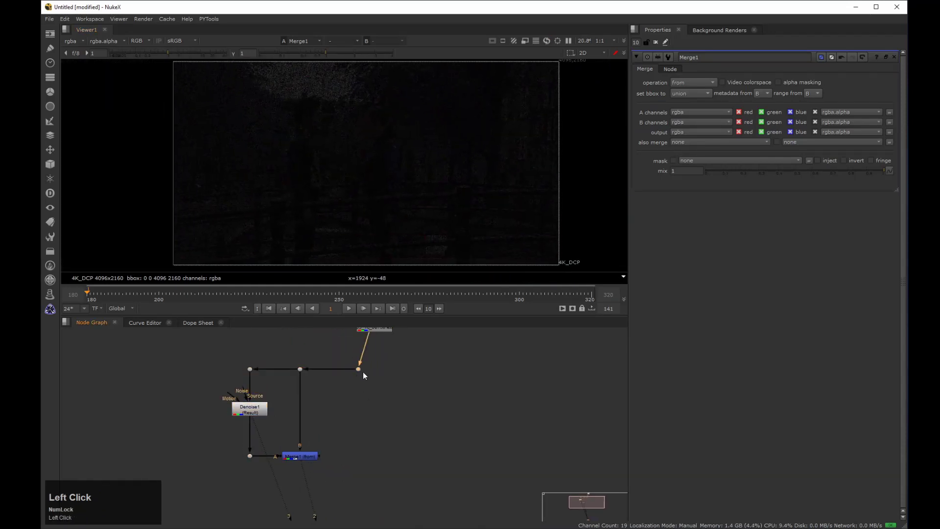
middle_drag(373, 375, 381, 354)
click(381, 345)
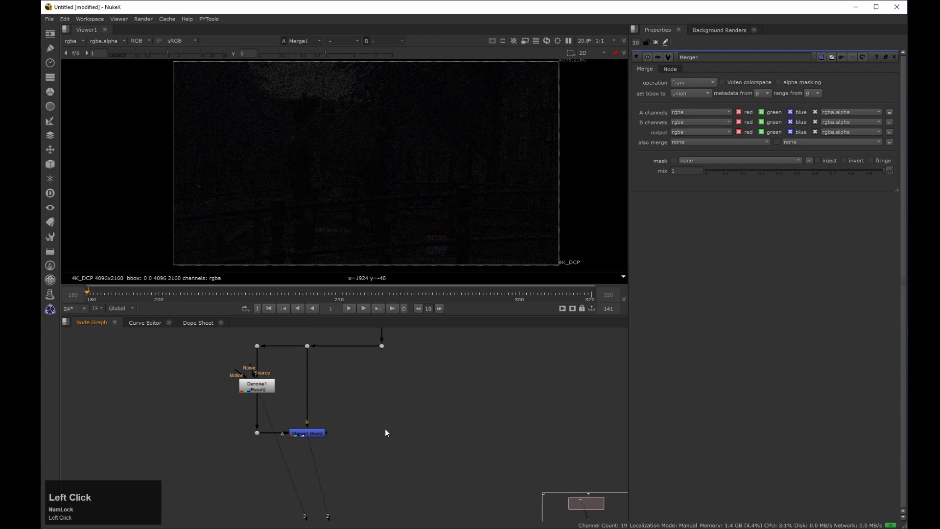
Add a Shuffle with its B input on the main stream and its A input connected to the Merge through a corner dot
key(Tab)
text(shuff)
key(Down)
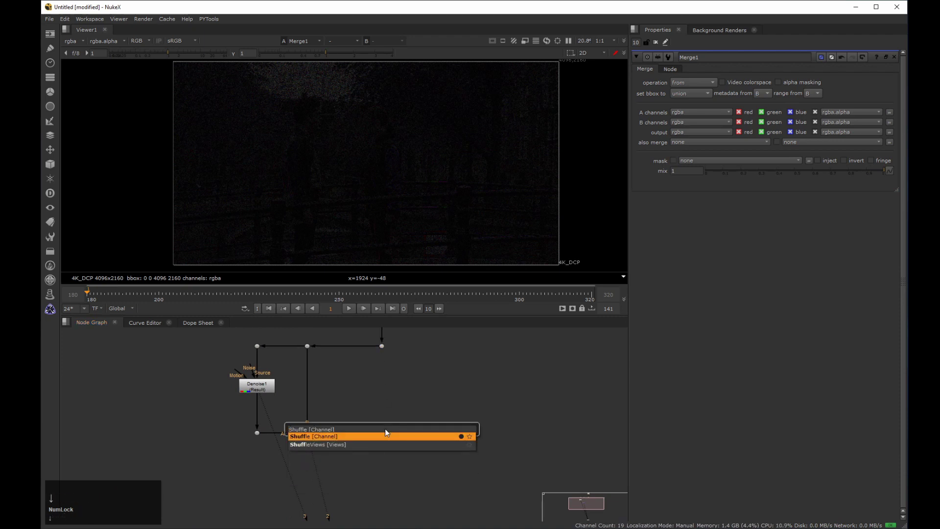
key(Return)
drag(379, 409, 384, 357)
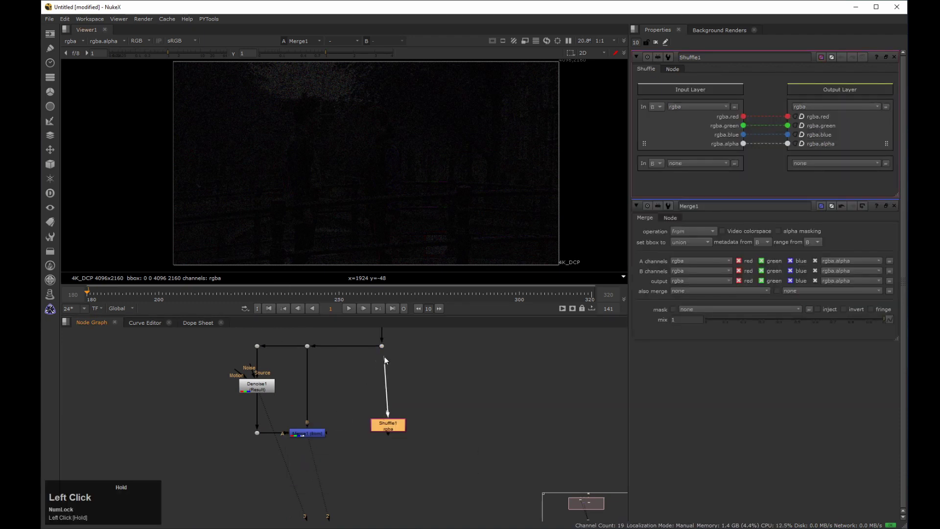
middle_drag(392, 430, 395, 389)
drag(395, 392, 310, 439)
Set the Shuffle's first input source to A and output it to a new Grain layer with automatic rgba channels
click(389, 439)
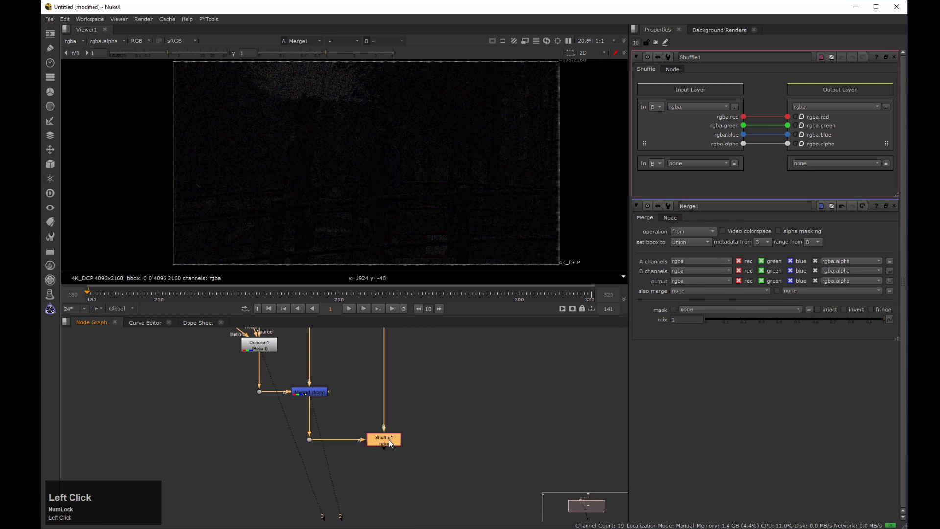
click(656, 107)
click(657, 117)
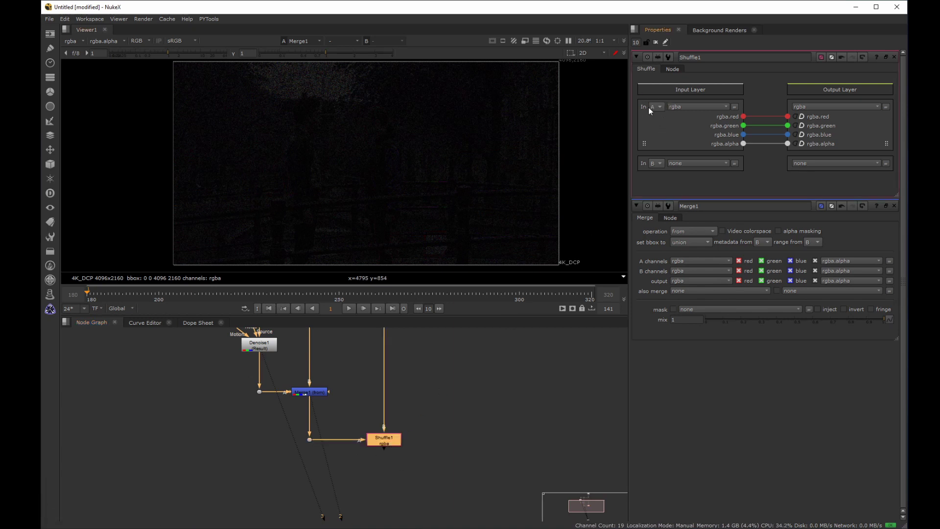
click(842, 107)
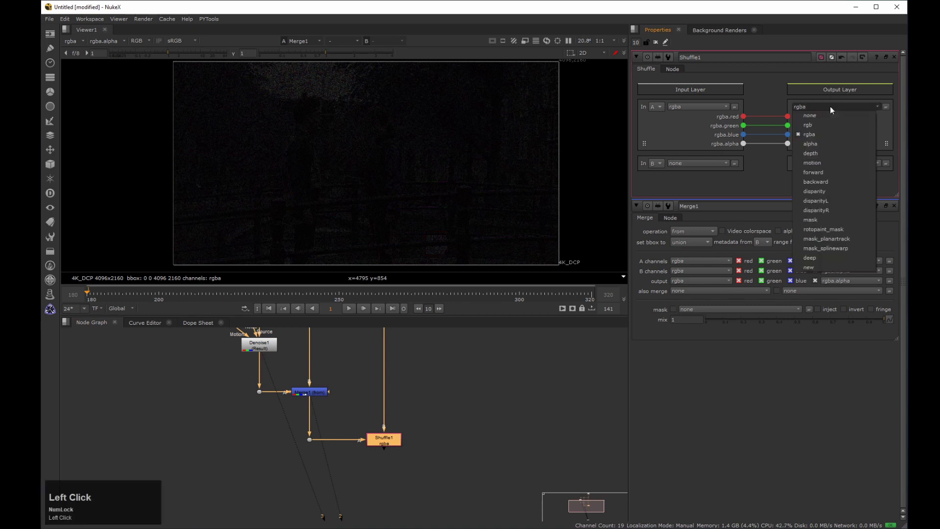
click(816, 265)
text(Grain)
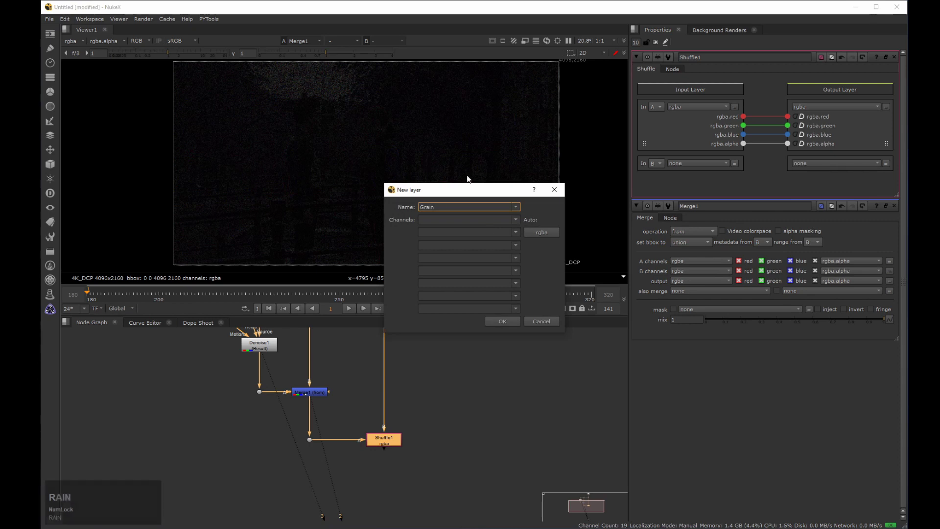
click(542, 232)
click(503, 323)
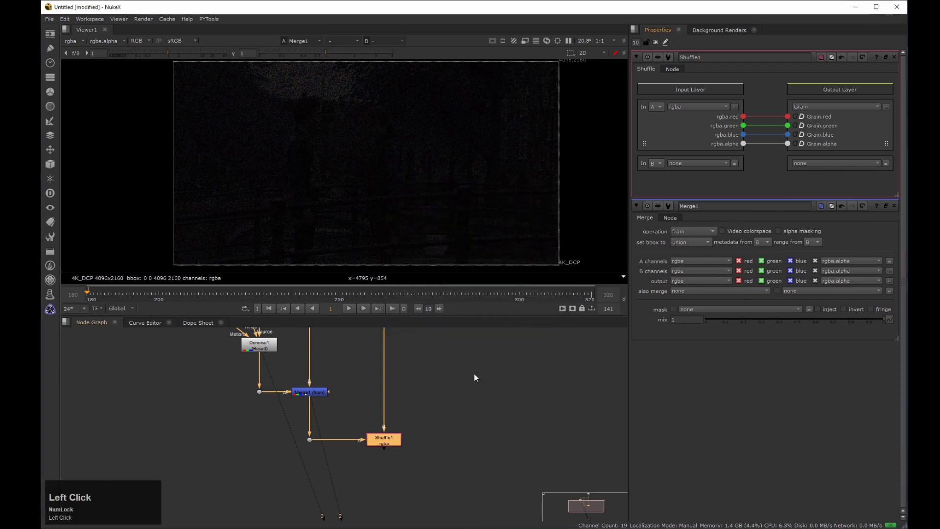
middle_drag(366, 366, 381, 438)
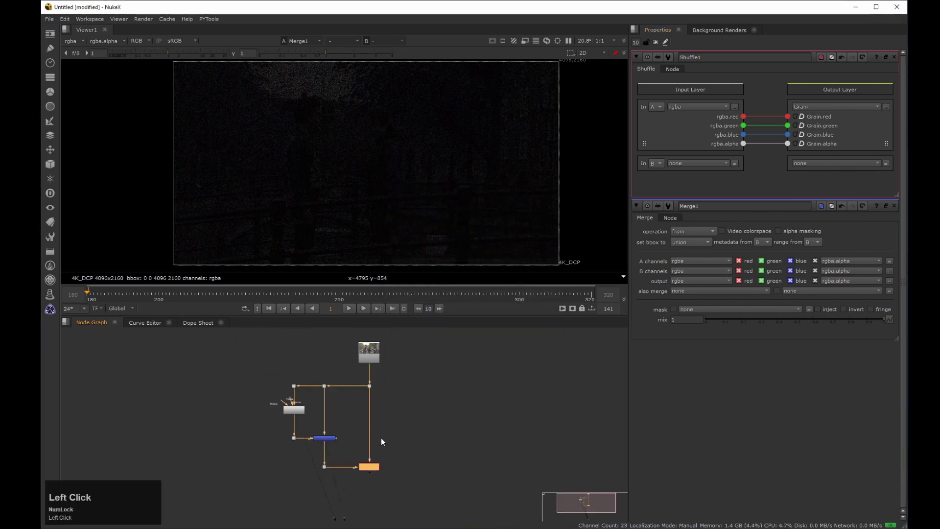
View the Shuffle's output and add a LayerContactSheet node beside it
key(3)
middle_drag(321, 112, 220, 122)
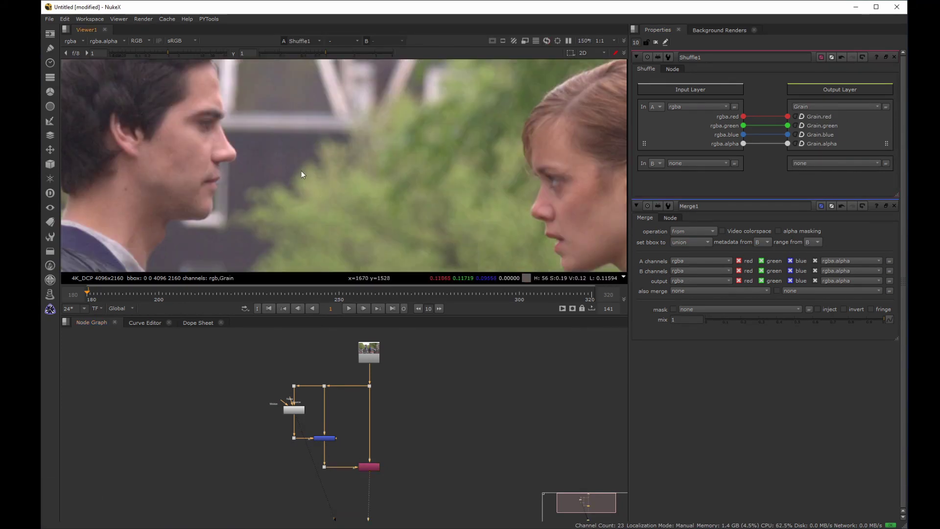
mouse_move(295, 176)
middle_down()
mouse_move(347, 217)
mouse_move(285, 184)
middle_up()
click(453, 445)
key(Tab)
text(layer)
key(Down)
key(Return)
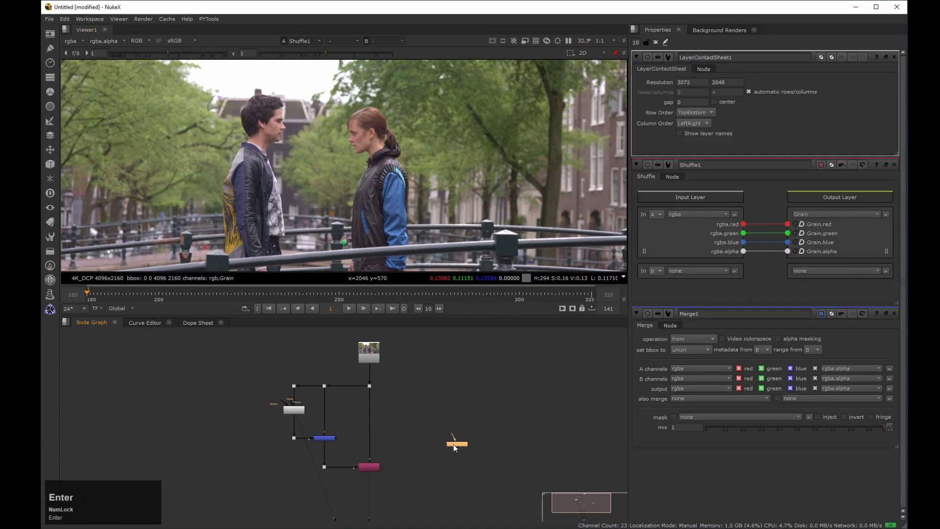
Connect the LayerContactSheet to the Shuffle, view it, and turn on its layer names
drag(448, 435, 372, 466)
drag(462, 441, 448, 471)
key(1)
scroll(368, 184, down, 3)
middle_drag(368, 183, 387, 158)
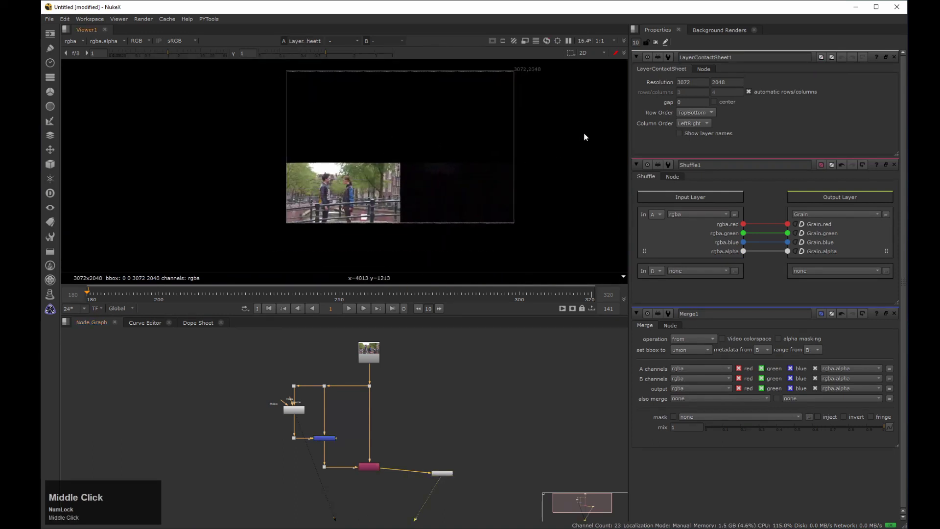
click(679, 134)
Inspect the Grain layer in the contact sheet at viewer gain 12, close all property panels and restore the default gain
middle_drag(423, 213, 372, 224)
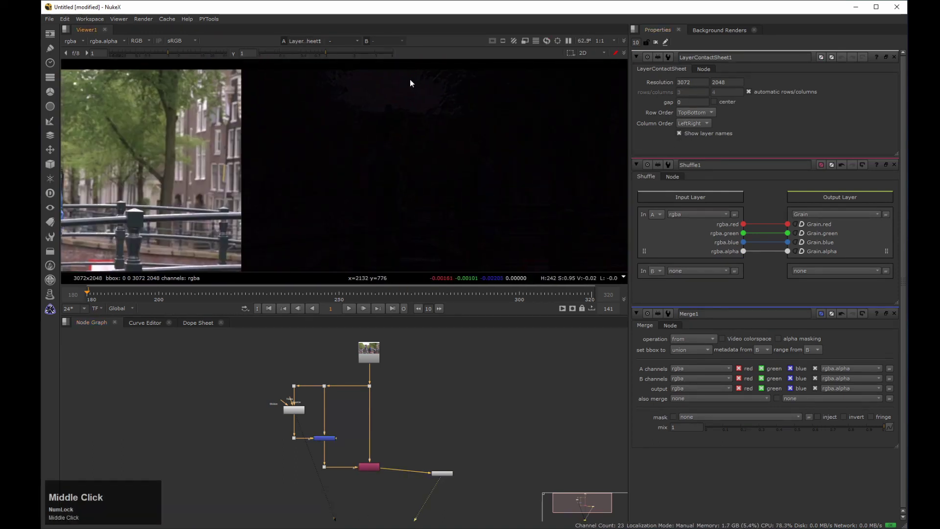
drag(169, 52, 203, 53)
scroll(365, 151, down, 3)
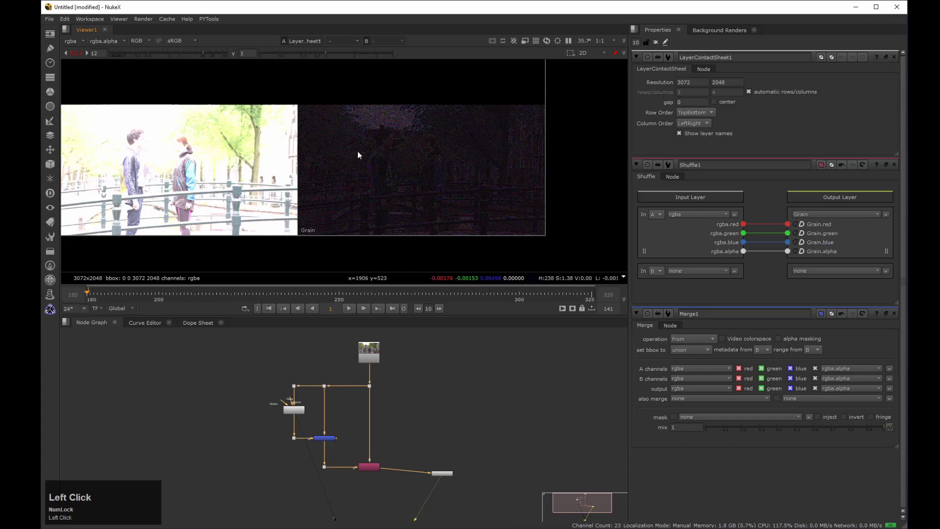
click(655, 42)
click(77, 54)
View the Grain-storing Shuffle's output and examine the couple's faces up close
middle_drag(393, 362, 364, 299)
drag(312, 385, 343, 428)
key(2)
middle_drag(361, 145, 387, 268)
scroll(275, 163, up, 6)
click(319, 164)
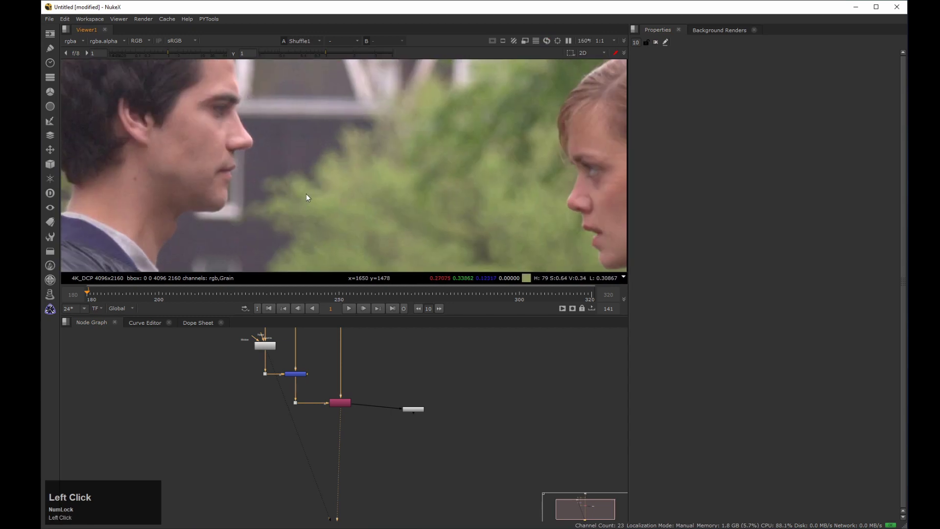
middle_drag(275, 152, 303, 180)
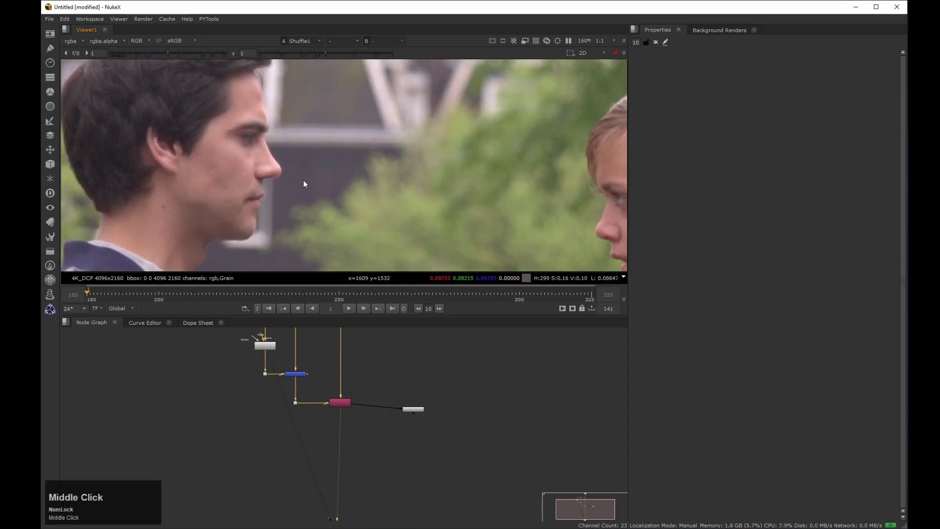
View the denoised image from the dot below the Denoise node, and move the Viewer node under the Denoise branch
scroll(304, 376, down, 2)
middle_drag(302, 365, 331, 366)
scroll(331, 366, down, 2)
drag(274, 333, 301, 357)
click(301, 370)
key(2)
click(296, 372)
key(2)
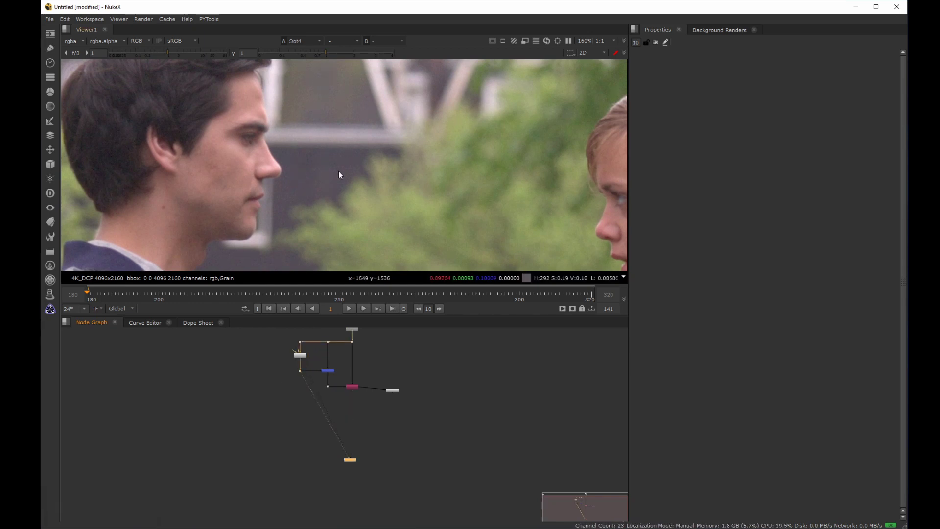
middle_drag(306, 383, 310, 383)
scroll(310, 383, up, 1)
drag(362, 475, 280, 477)
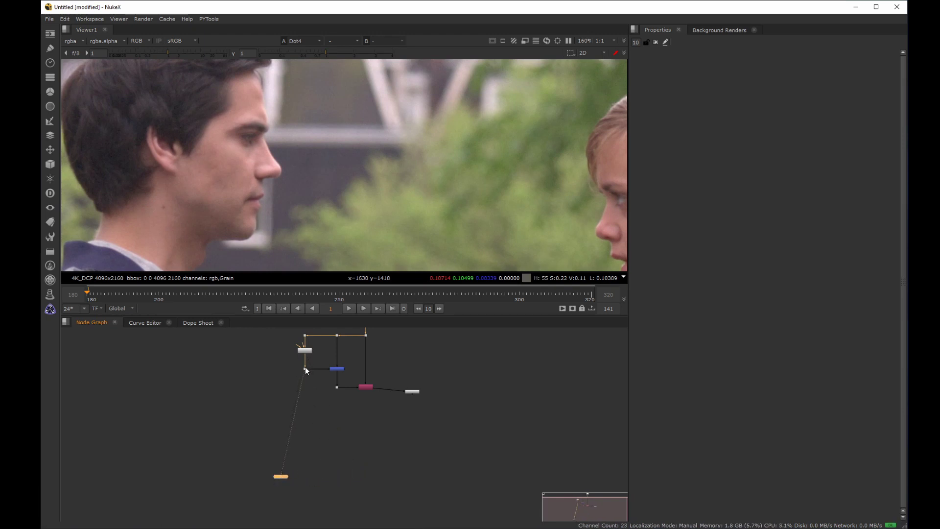
Compare the Grain-storing Shuffle's output with the denoised dot in the viewer
drag(385, 374, 356, 405)
key(2)
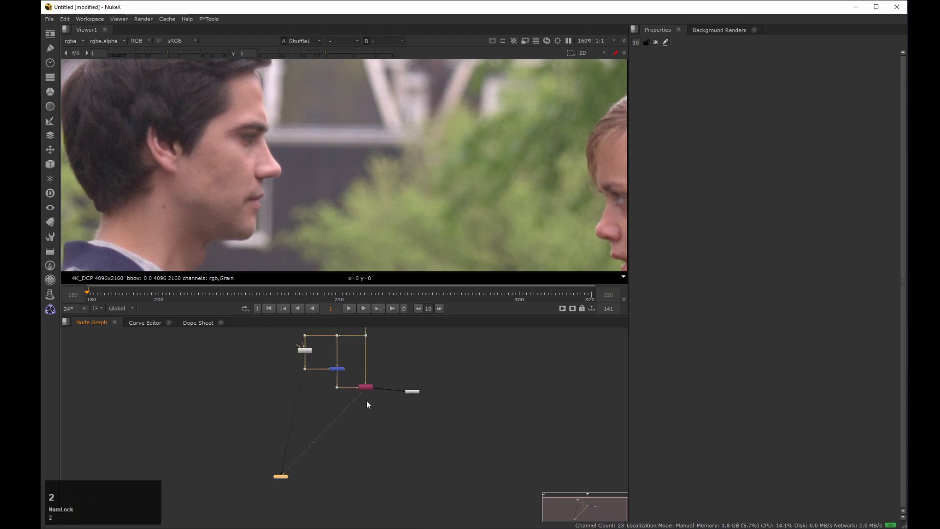
drag(317, 360, 282, 386)
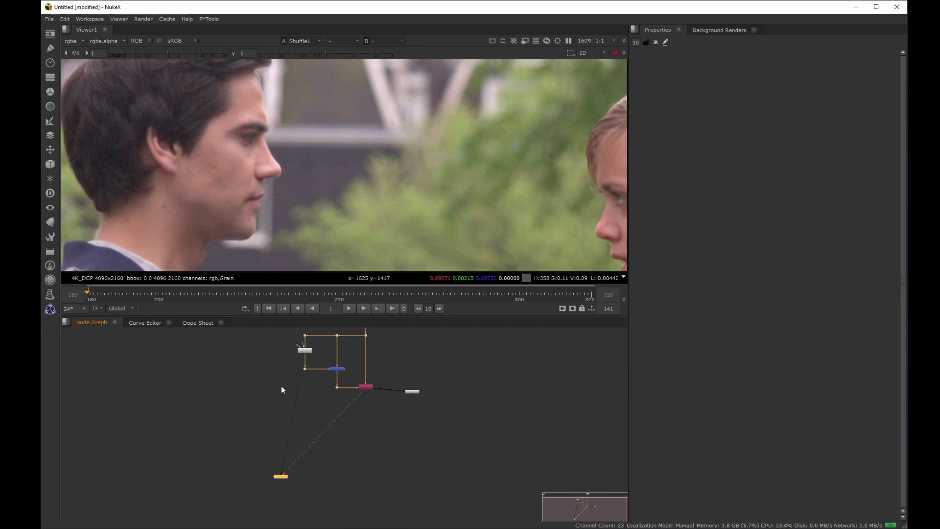
key(2)
Add a second Shuffle below the first, feed its A input from the denoised dot through a corner dot, and set its source to A
click(345, 424)
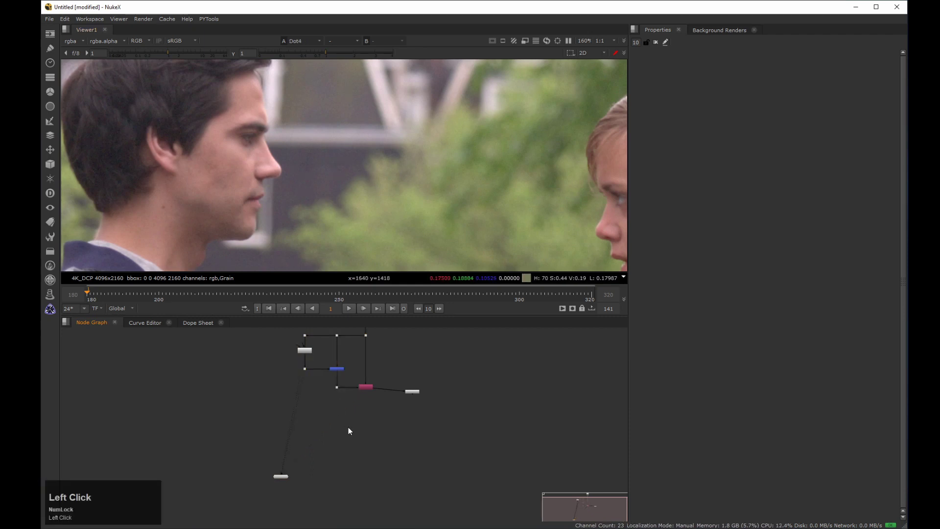
key(Tab)
text(shuff)
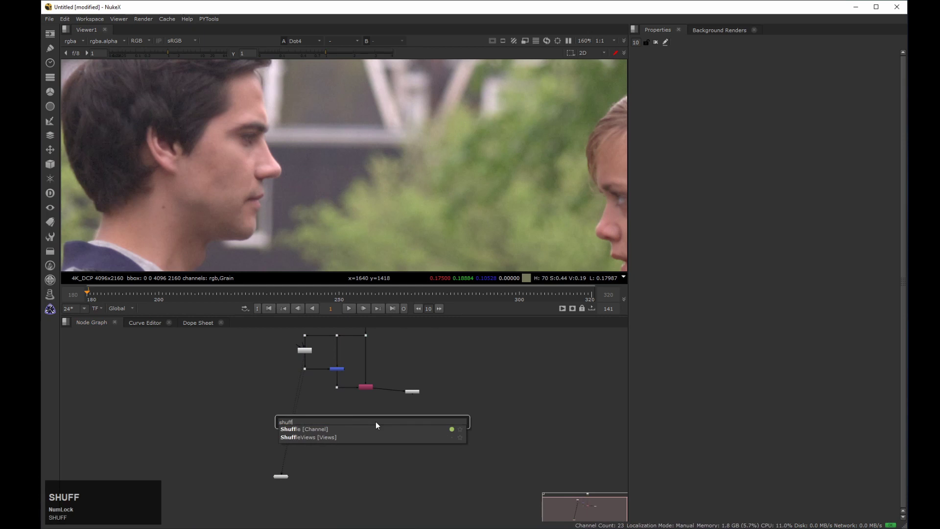
key(Return)
middle_drag(362, 383, 351, 354)
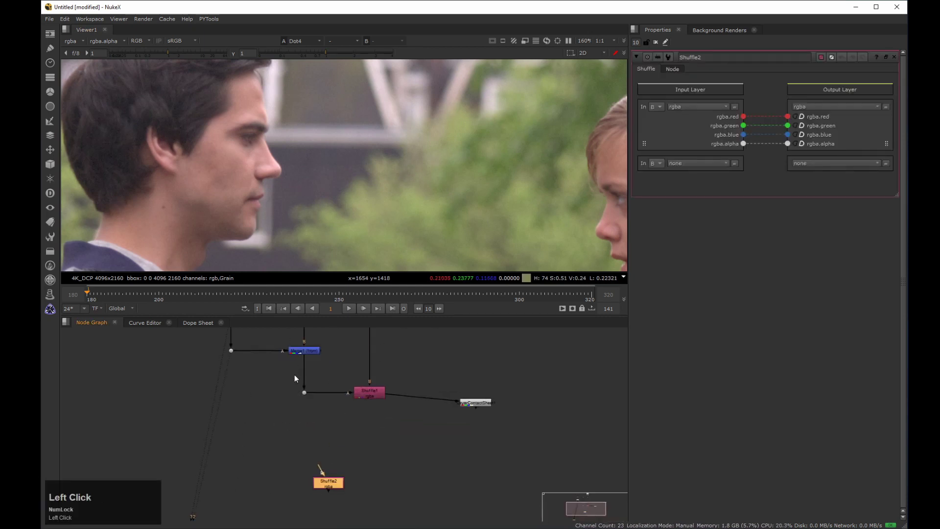
drag(321, 468, 231, 351)
ctrl+drag(297, 414, 230, 482)
middle_drag(412, 497, 401, 445)
click(358, 430)
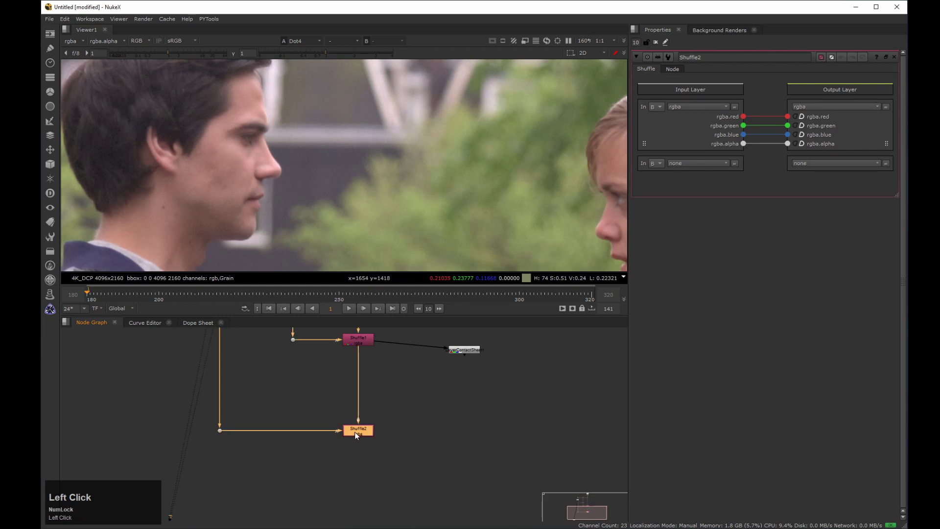
drag(654, 105, 655, 116)
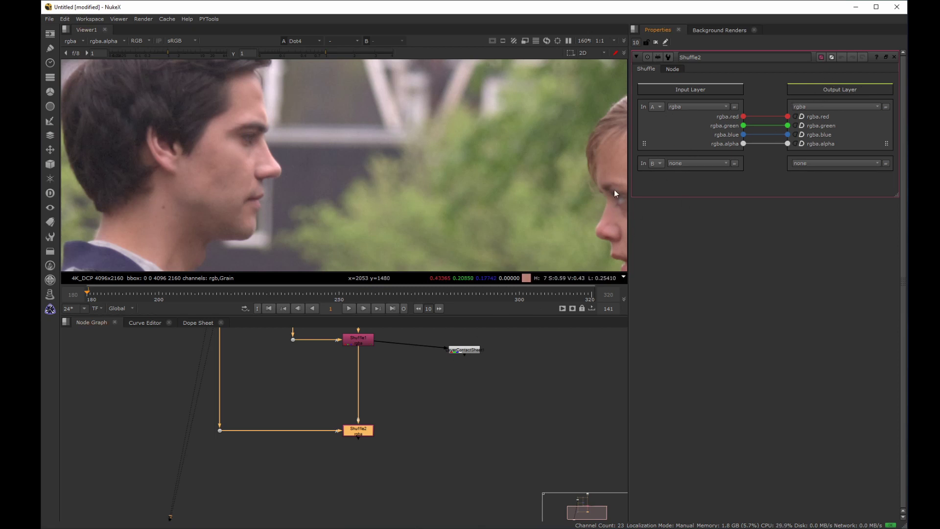
Compare the outputs of the first and second Shuffle in the viewer, ending on the second
scroll(394, 394, down, 2)
drag(406, 400, 334, 467)
key(2)
click(356, 451)
middle_drag(306, 390, 294, 405)
drag(310, 410, 370, 357)
key(2)
drag(390, 414, 305, 481)
key(2)
drag(376, 340, 309, 395)
key(2)
drag(378, 422, 322, 463)
key(2)
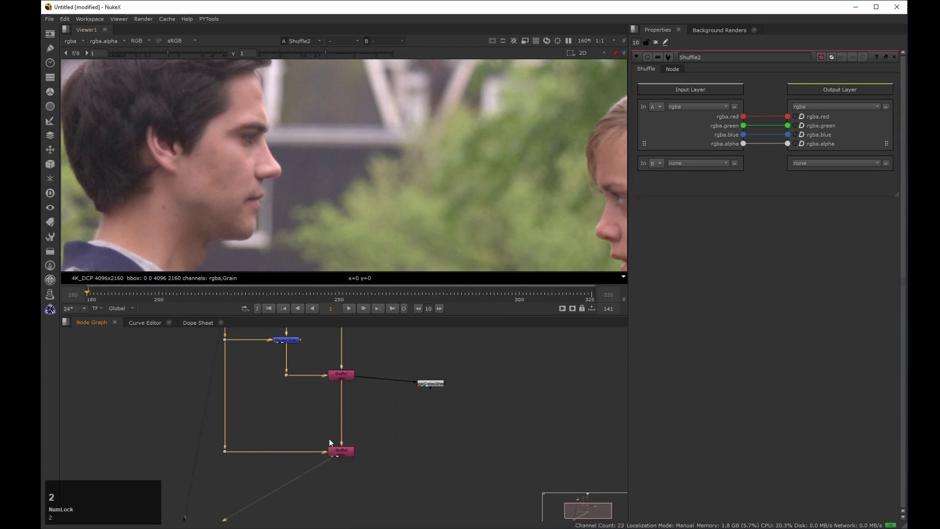
middle_drag(334, 171, 337, 170)
scroll(315, 447, down, 3)
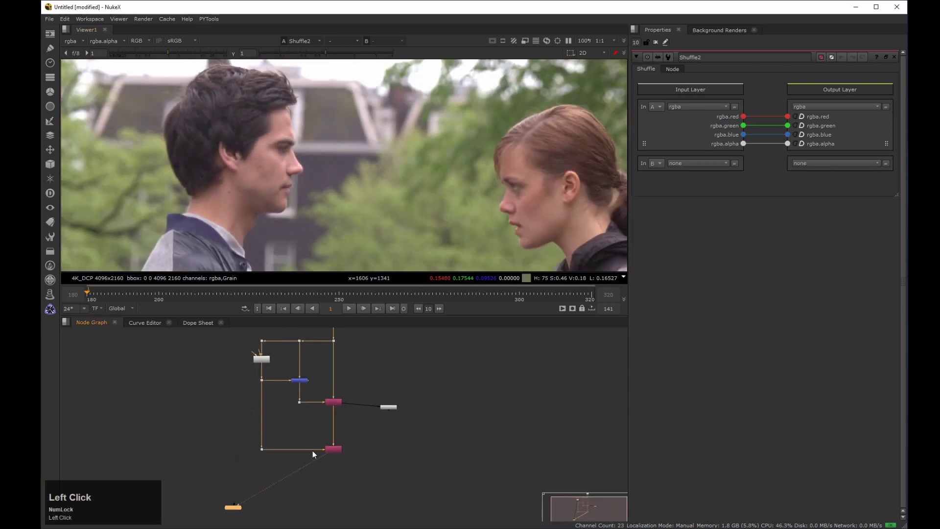
Add a RotoPaint node directly below the second Shuffle
middle_drag(316, 448, 315, 387)
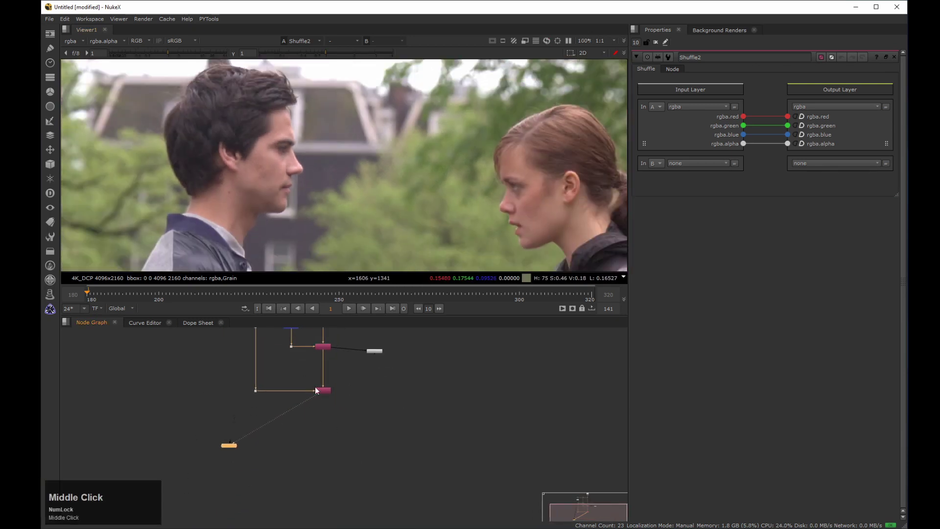
click(316, 423)
key(p)
drag(326, 408, 322, 418)
Clone the roof area down over the pale ledge beside the man's face with a size 51 brush, and close all property panels
scroll(329, 166, up, 5)
middle_drag(300, 167, 301, 148)
click(70, 133)
click(80, 135)
ctrl+drag(301, 129, 313, 120)
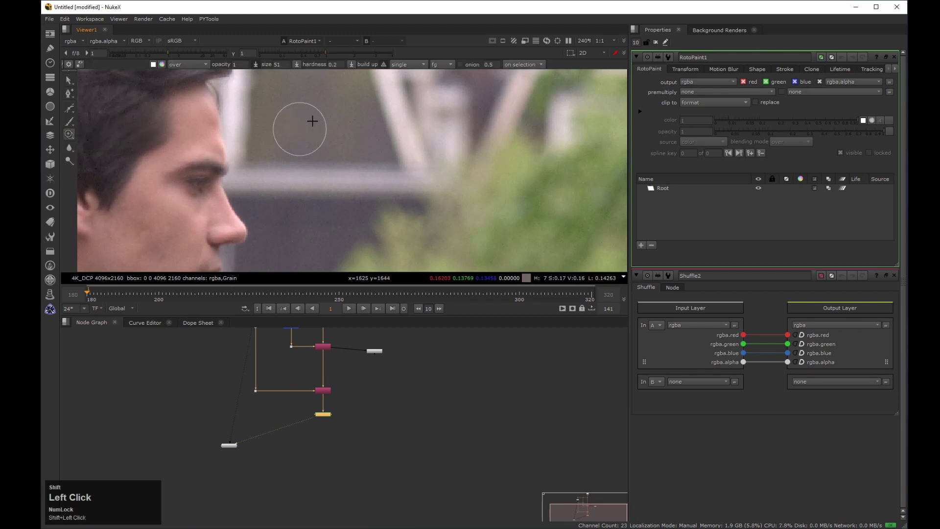
ctrl+click(302, 105)
mouse_move(303, 167)
mouse_down()
mouse_move(332, 168)
mouse_move(279, 167)
mouse_move(329, 171)
mouse_move(329, 201)
mouse_up()
click(656, 42)
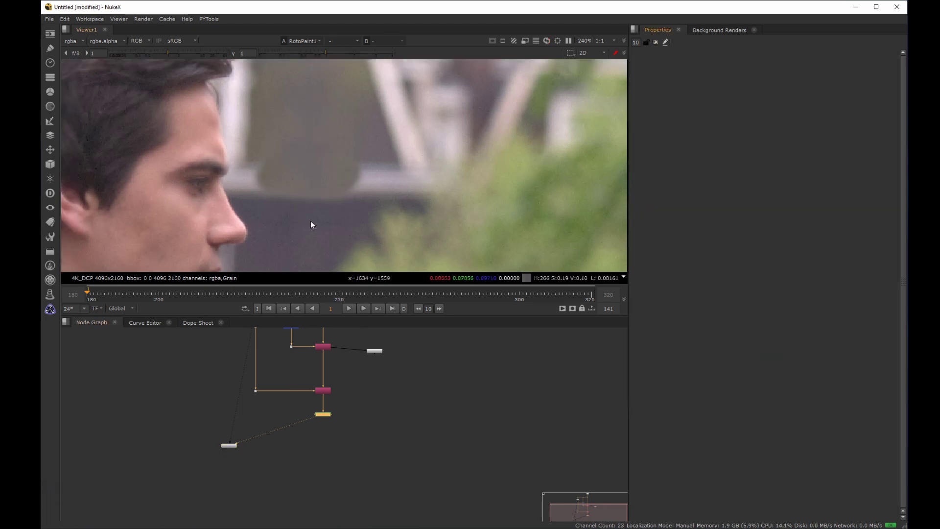
Add a third Shuffle on a side branch off dots below the RotoPaint and view its output
middle_drag(314, 457, 327, 431)
click(327, 431)
key(Tab)
text(shuff)
key(Return)
mouse_move(310, 412)
mouse_down()
mouse_move(335, 373)
mouse_move(317, 422)
mouse_move(341, 451)
mouse_up()
ctrl+drag(337, 405, 345, 415)
drag(336, 454, 266, 416)
middle_drag(286, 424, 313, 390)
drag(338, 394, 239, 430)
key(2)
click(296, 414)
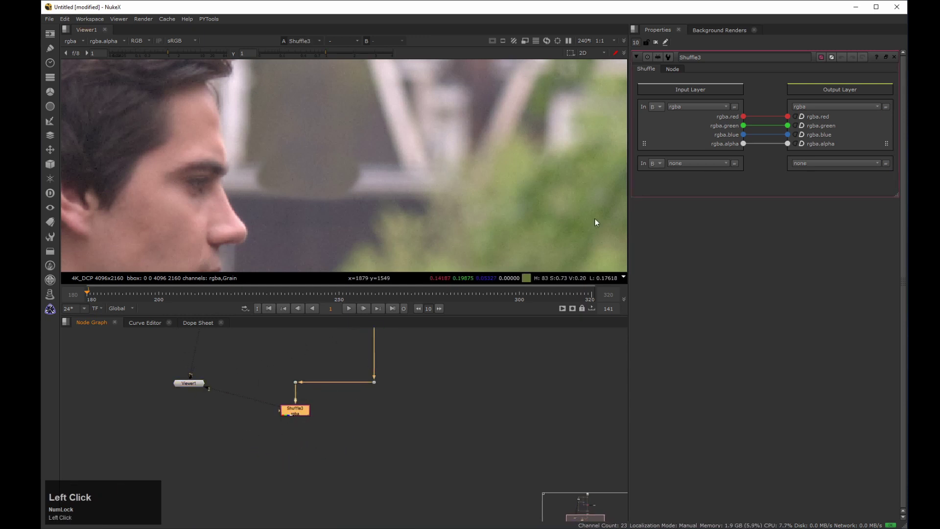
Set the third Shuffle's input layer to Grain and view the grain it sends to rgba
click(696, 105)
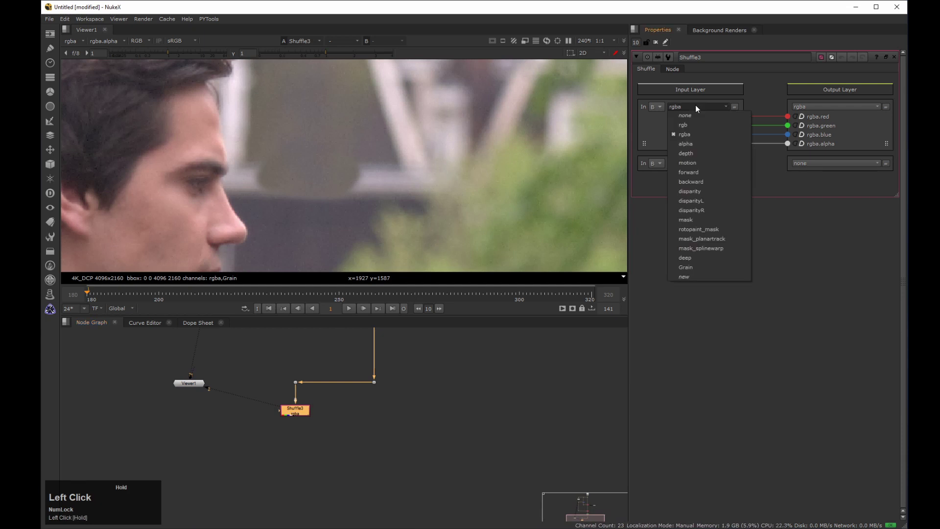
click(686, 267)
middle_click(435, 188)
scroll(434, 186, down, 4)
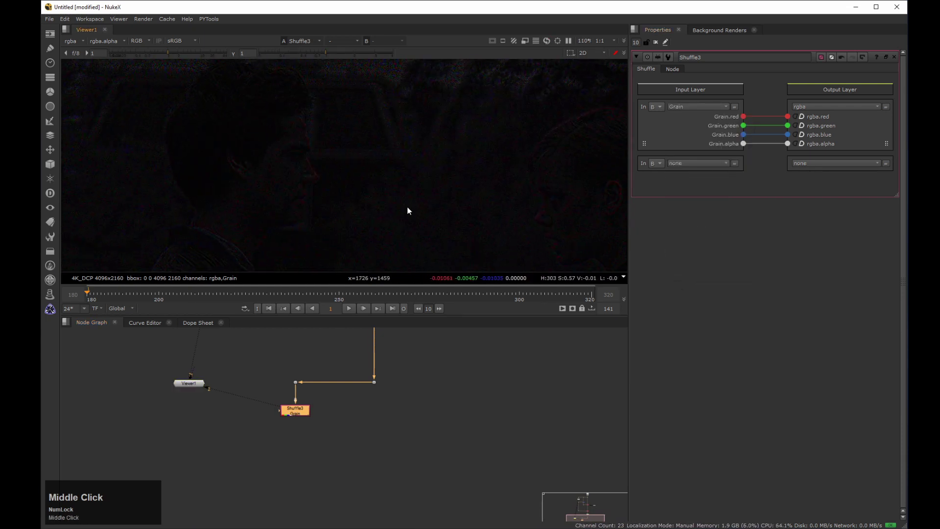
scroll(369, 400, down, 3)
middle_drag(337, 366, 313, 446)
middle_drag(310, 357, 298, 405)
drag(361, 411, 305, 433)
middle_drag(304, 431, 304, 302)
scroll(301, 428, up, 5)
middle_drag(327, 390, 306, 428)
click(298, 437)
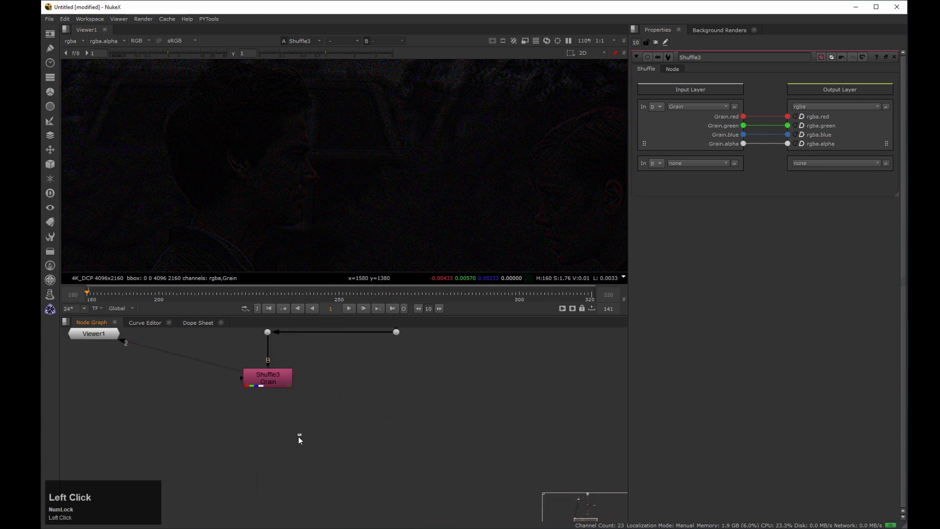
key(p)
key(Delete)
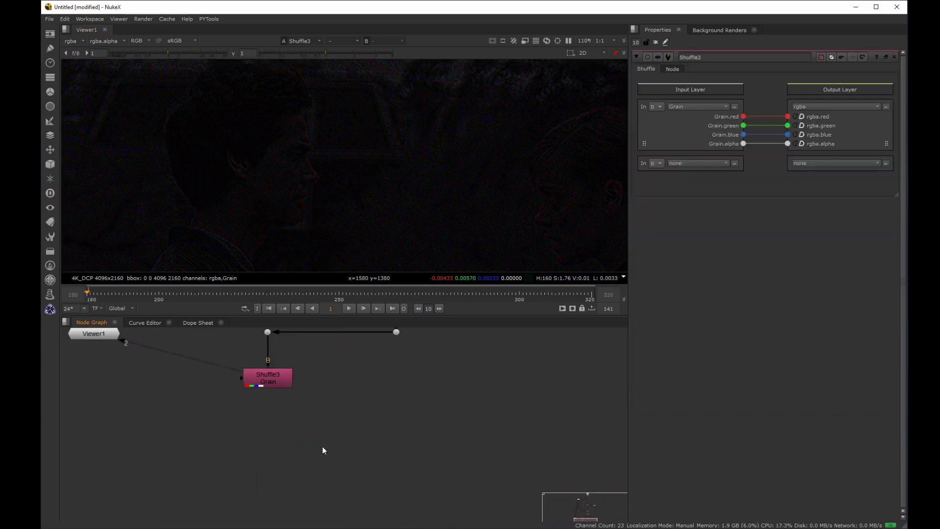
Add a Plus merge on the main stream with its A input connected to the Grain Shuffle through a corner dot
key(Tab)
text(plus])
key(BackSpace)
key(Return)
drag(329, 437, 283, 382)
scroll(316, 382, down, 3)
drag(357, 372, 367, 351)
drag(340, 431, 375, 437)
ctrl+drag(329, 410, 426, 465)
Compare the Plus merge's regrained result with the image before it on the painted area
key(2)
middle_drag(343, 191, 302, 198)
scroll(295, 183, up, 5)
middle_drag(275, 169, 243, 177)
scroll(347, 406, down, 2)
middle_drag(347, 406, 320, 449)
drag(367, 390, 305, 426)
key(2)
click(345, 473)
key(3)
key(2)
key(3)
key(2)
key(3)
key(2)
key(3)
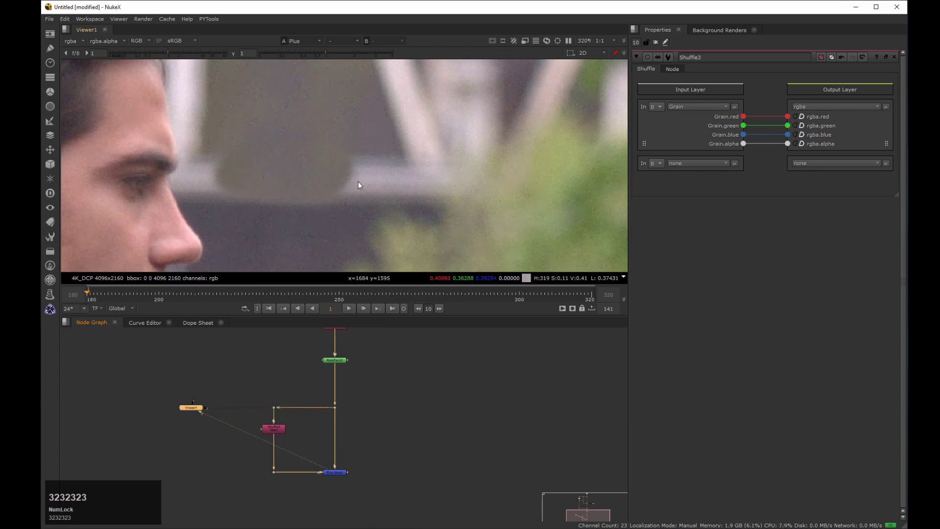
scroll(345, 93, down, 3)
middle_drag(343, 88, 290, 160)
scroll(360, 125, down, 2)
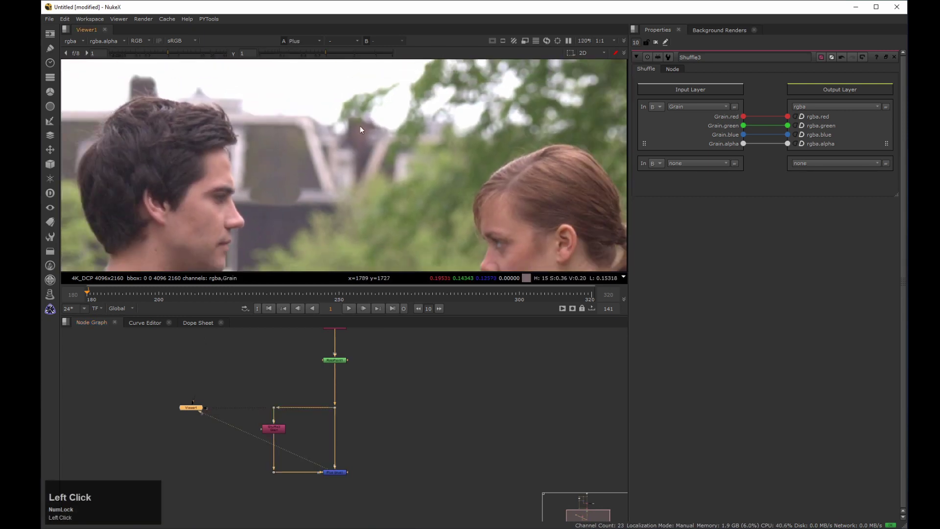
Review the whole node tree, view the Plus merge, and move the Viewer node below it
middle_drag(360, 125, 380, 135)
scroll(380, 135, down, 2)
scroll(316, 392, down, 3)
middle_drag(292, 335, 293, 387)
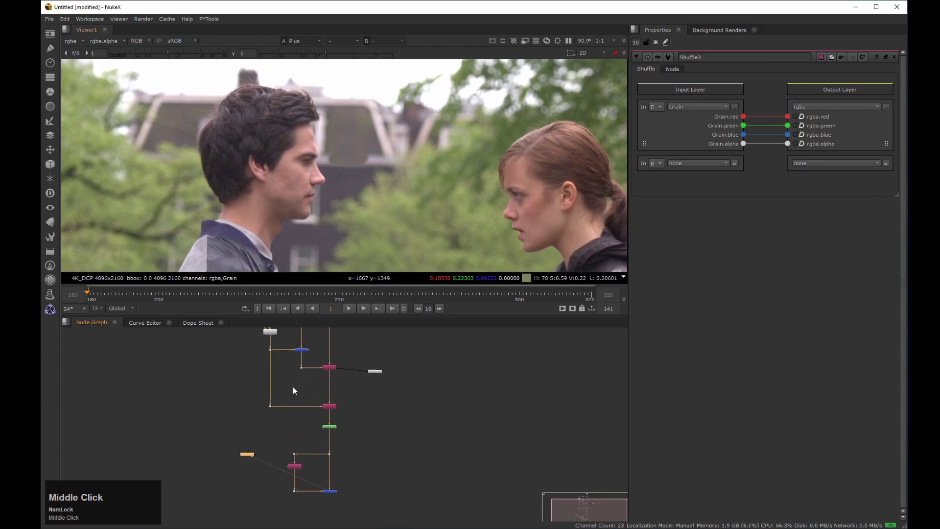
scroll(281, 397, down, 3)
middle_drag(272, 422, 269, 399)
click(306, 387)
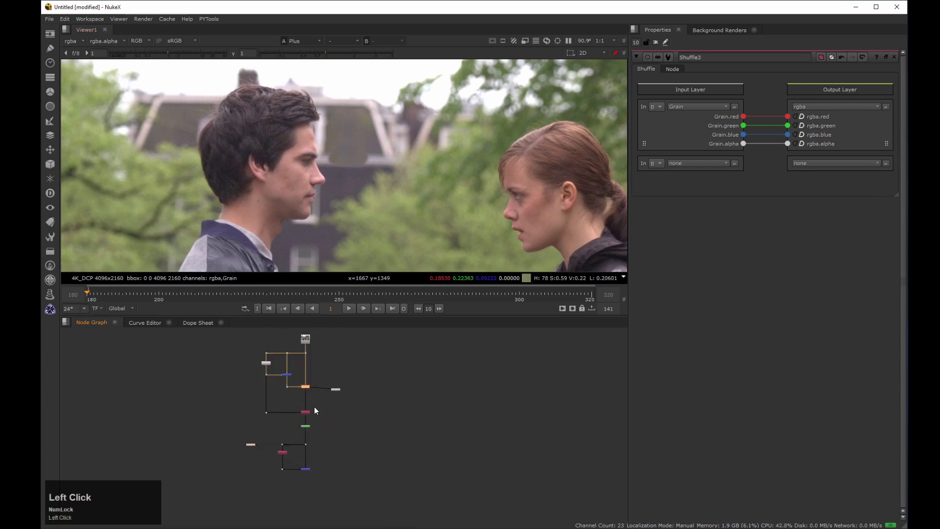
mouse_move(299, 468)
mouse_down()
mouse_move(318, 464)
mouse_move(308, 469)
mouse_up()
key(3)
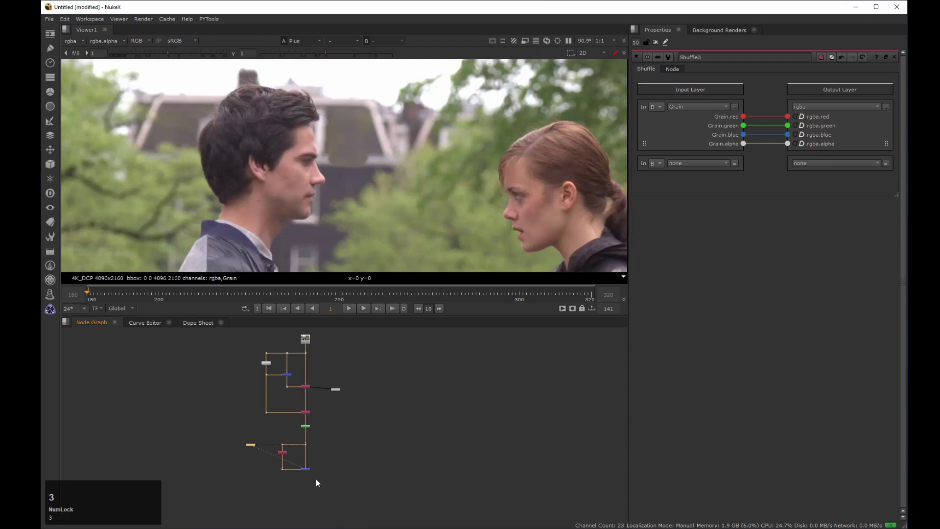
middle_drag(304, 183, 308, 180)
drag(249, 448, 324, 502)
middle_drag(365, 243, 327, 202)
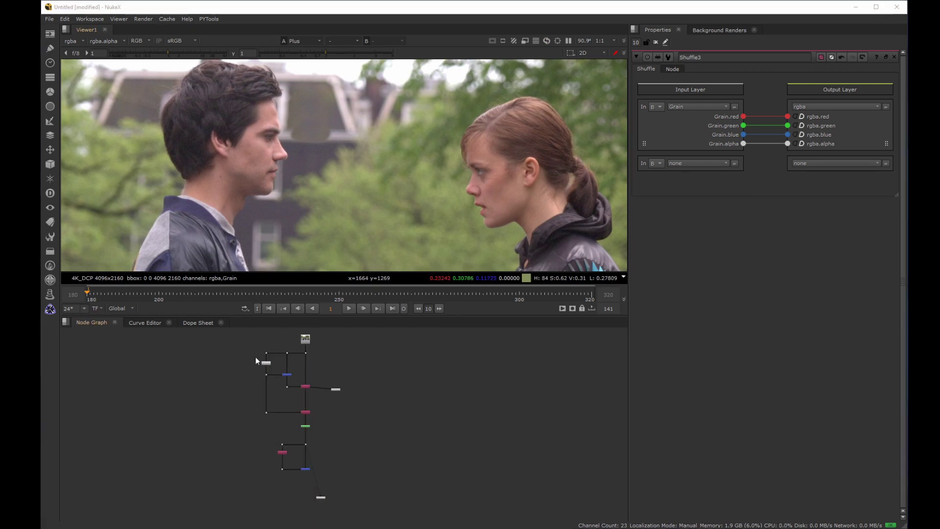
View the Denoise node's output
click(255, 358)
scroll(264, 353, up, 4)
middle_drag(271, 349, 241, 360)
click(246, 369)
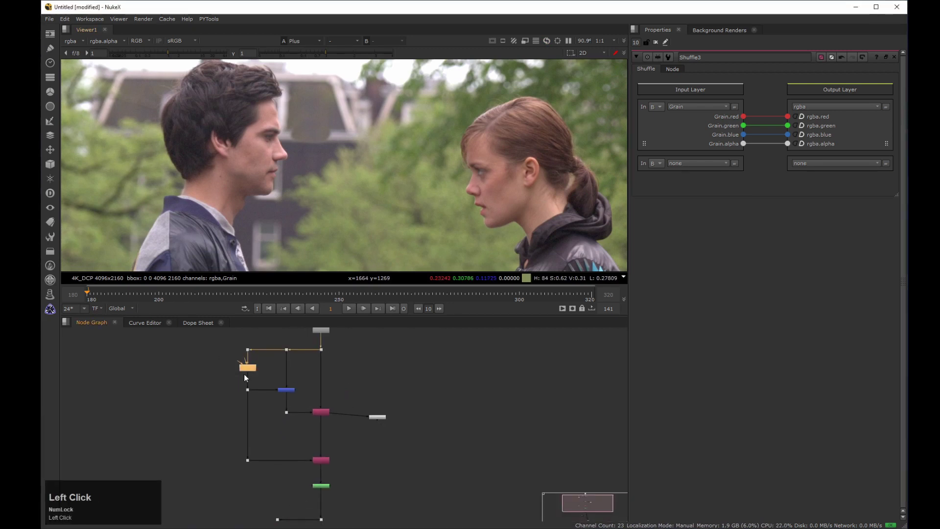
key(2)
middle_drag(313, 134, 303, 164)
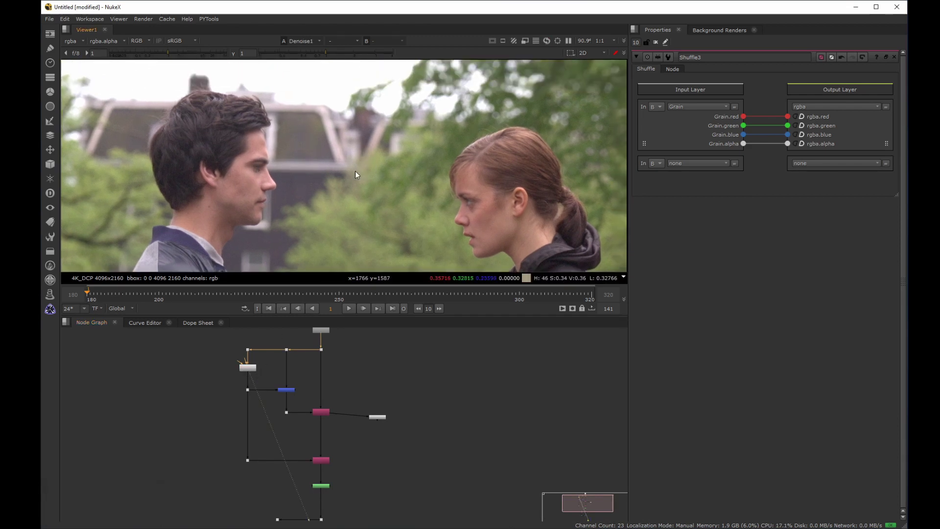
Move the second Shuffle and its corner dot up closer to the first Shuffle, and view the second Shuffle
middle_drag(305, 418, 270, 383)
drag(200, 410, 340, 442)
drag(291, 425, 292, 406)
key(1)
click(275, 417)
middle_drag(314, 368, 302, 415)
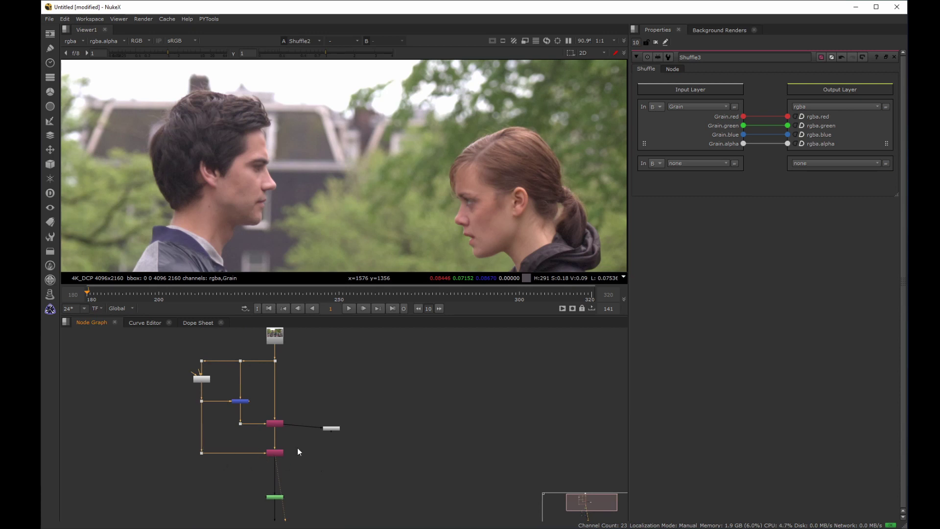
View the RotoPaint node's output and compare it with the Plus merge's output
middle_drag(247, 483, 290, 344)
click(277, 421)
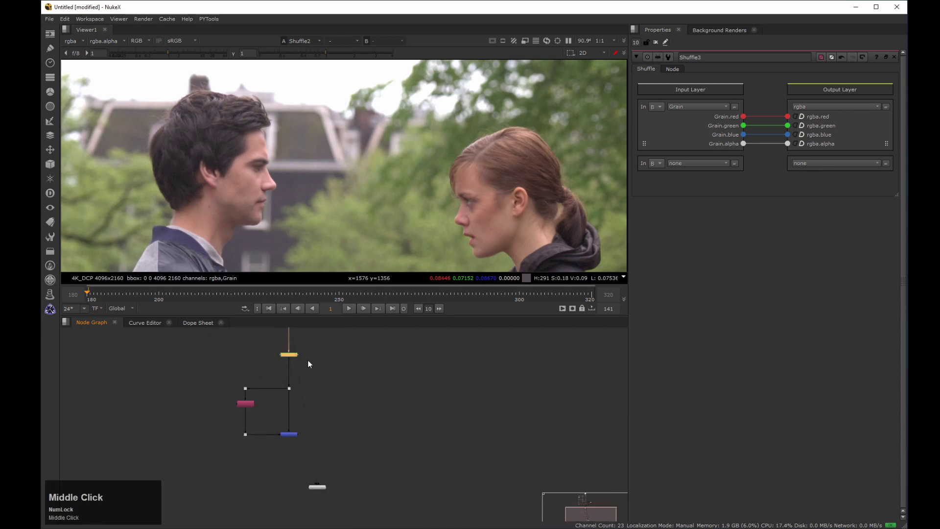
key(2)
click(290, 434)
key(2)
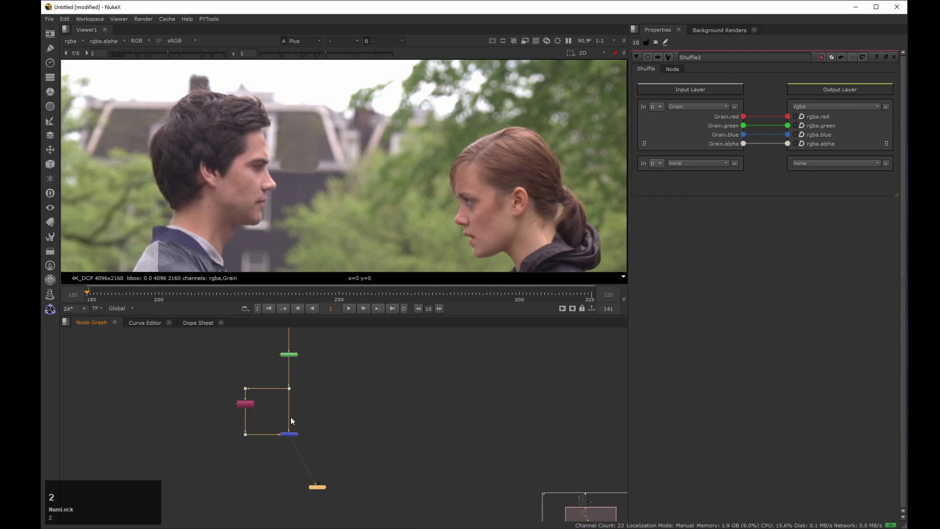
Move the LayerContactSheet node below the Plus merge, connect it to the merge and view it
click(360, 434)
middle_drag(361, 436, 315, 504)
click(286, 361)
middle_drag(287, 362, 288, 378)
click(300, 370)
drag(300, 371, 317, 521)
middle_drag(312, 437, 314, 328)
drag(316, 406, 308, 446)
drag(348, 411, 298, 452)
key(3)
Examine the rgba and Grain layers shown side by side in the contact sheet, trying a brighter viewer exposure
click(342, 197)
middle_drag(391, 267, 316, 170)
scroll(376, 215, down, 4)
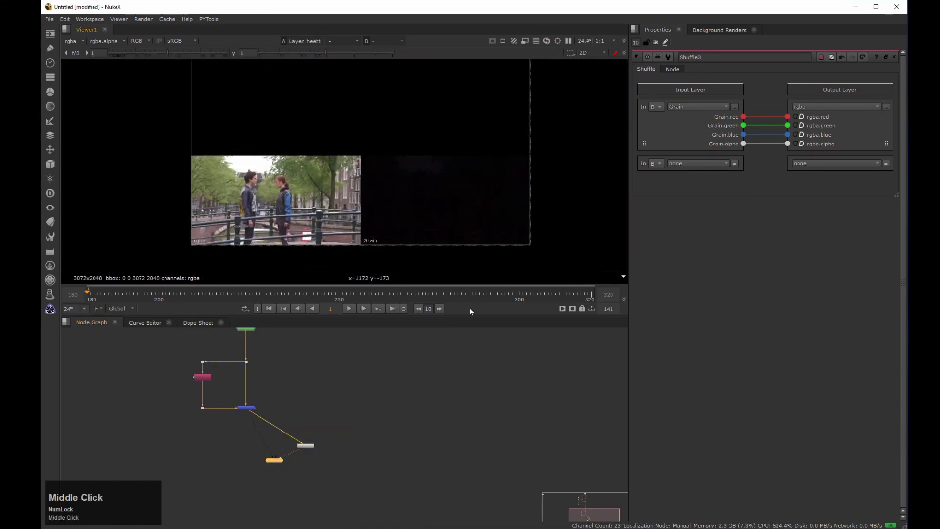
drag(207, 236, 266, 190)
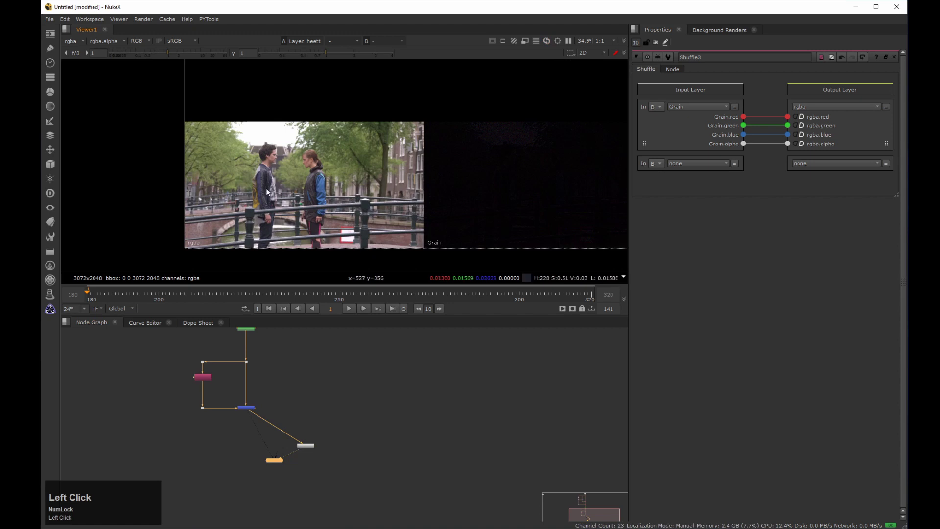
middle_drag(464, 184, 352, 189)
mouse_move(168, 51)
mouse_down()
mouse_move(184, 50)
mouse_move(173, 53)
mouse_up()
click(80, 52)
middle_drag(328, 161, 331, 163)
drag(330, 163, 357, 166)
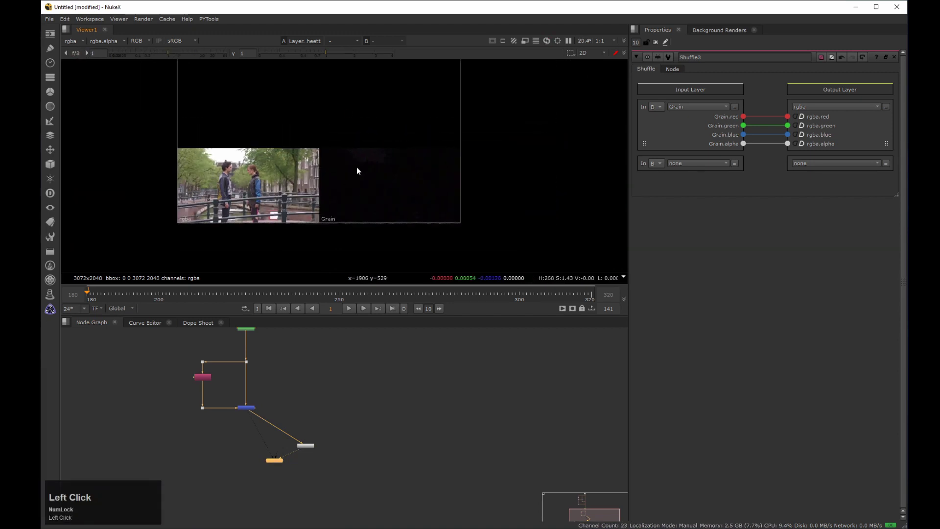
View the denoised plate from the dot below the Denoise node
middle_drag(212, 331, 219, 419)
drag(204, 395, 228, 410)
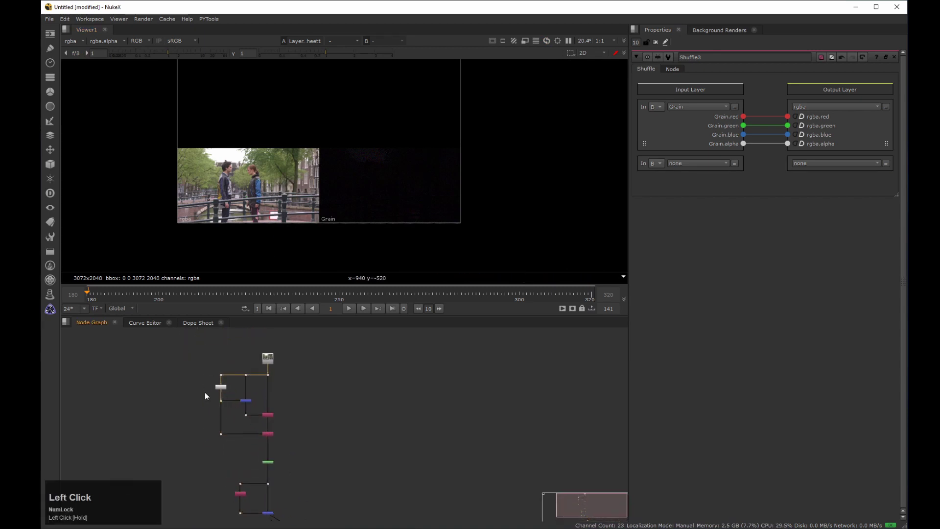
key(2)
middle_drag(230, 411, 270, 383)
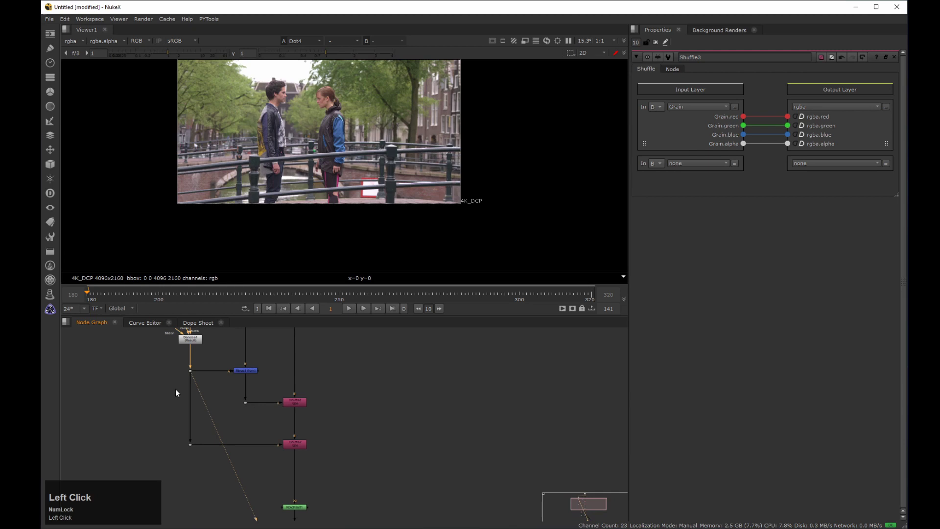
Open Shuffle2's properties and set its second input layer to rgba from input A
double_click(296, 445)
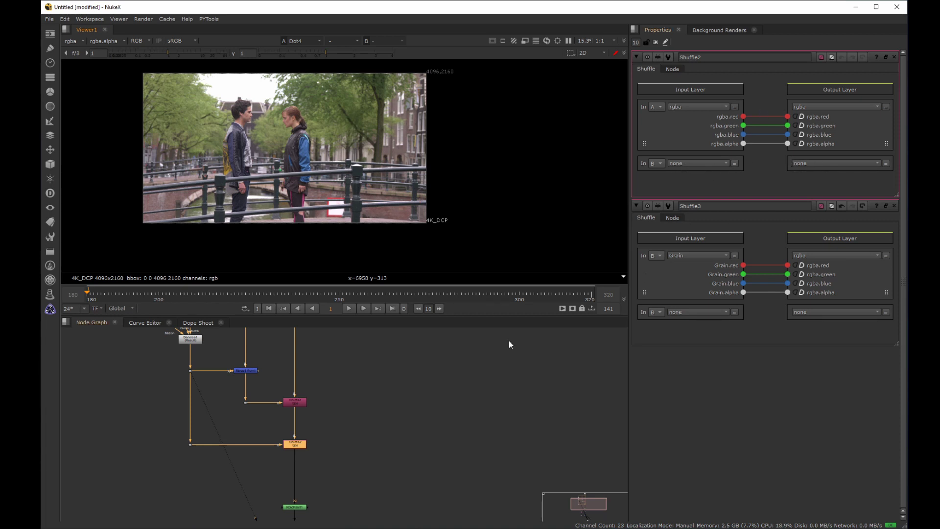
click(660, 163)
click(661, 174)
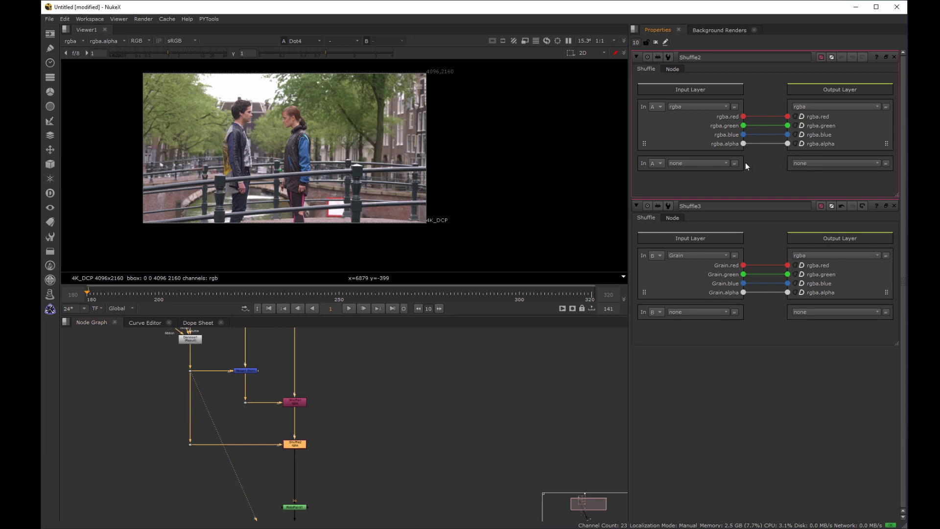
click(707, 161)
click(701, 191)
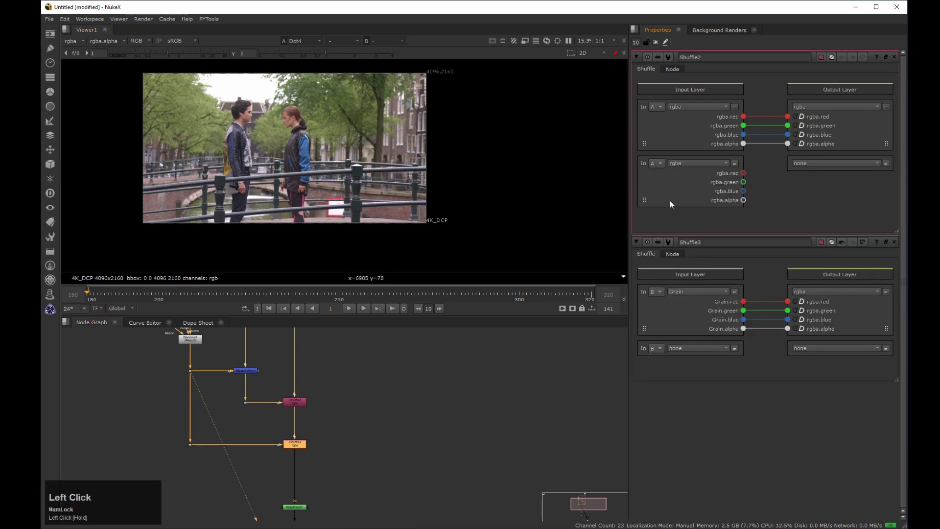
Create a Denoised_plate layer with rgba channels as Shuffle2's second output and connect all four second-input channels to it
middle_drag(170, 373, 171, 393)
drag(158, 349, 215, 374)
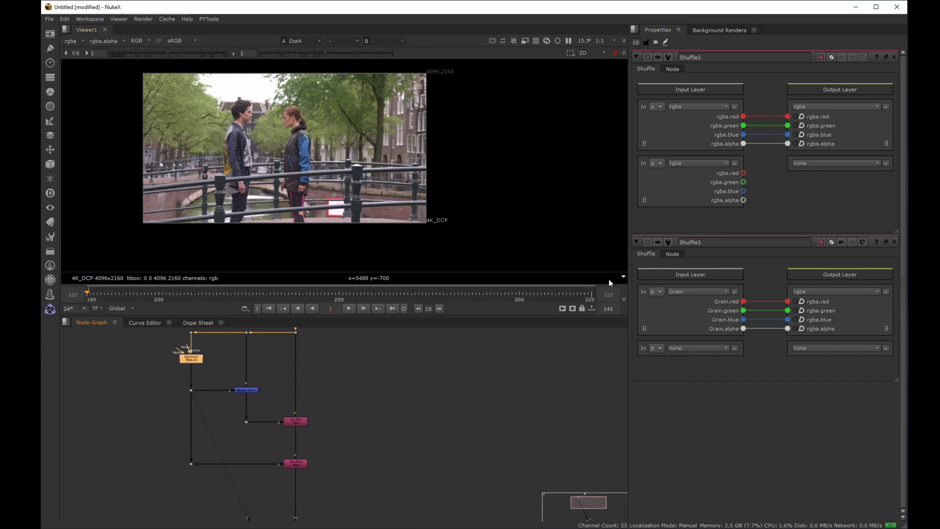
drag(812, 164, 817, 336)
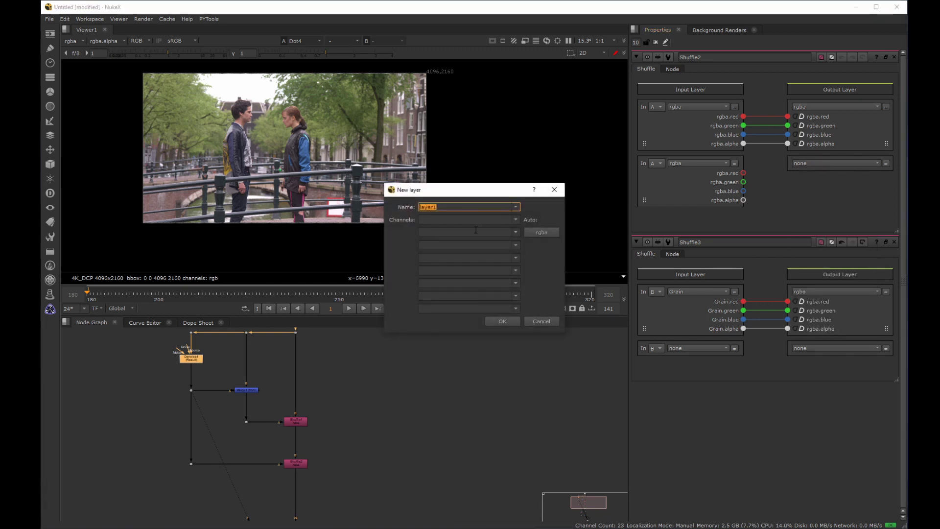
text(Denoised_plate)
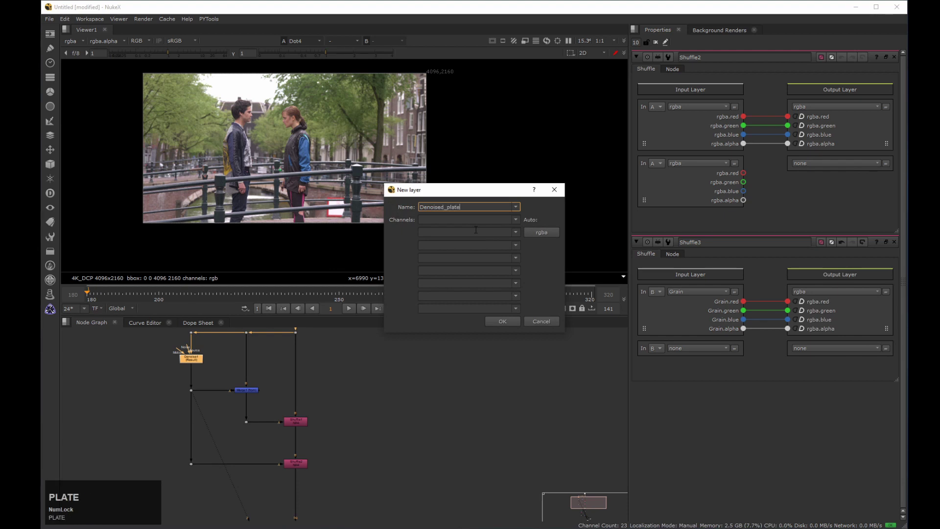
click(528, 235)
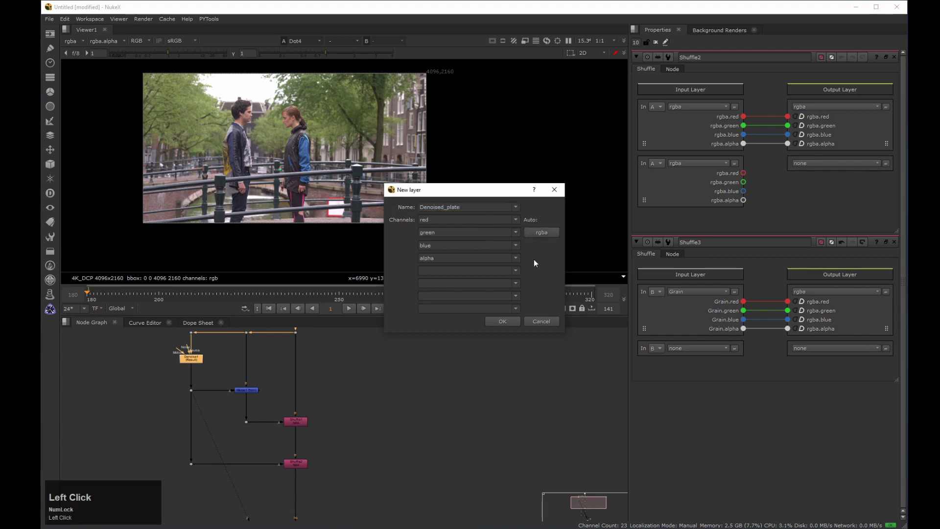
click(503, 322)
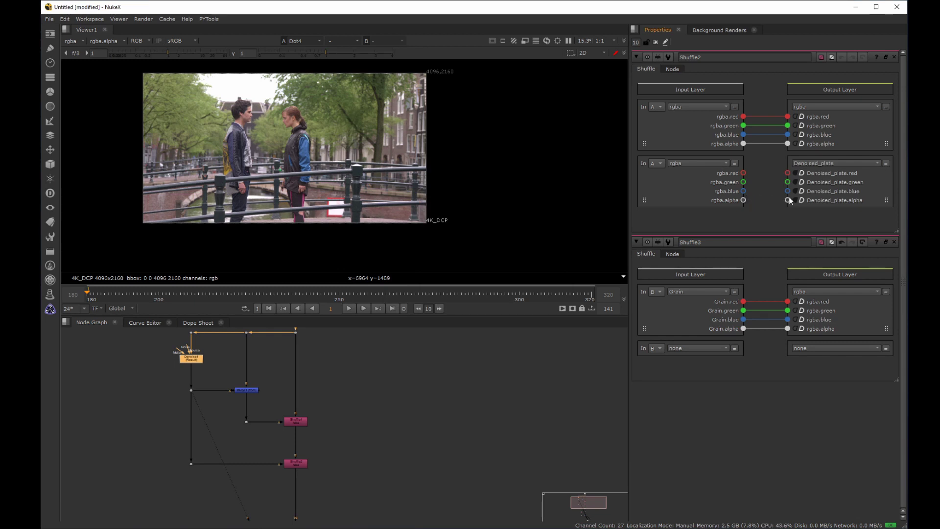
drag(743, 173, 788, 173)
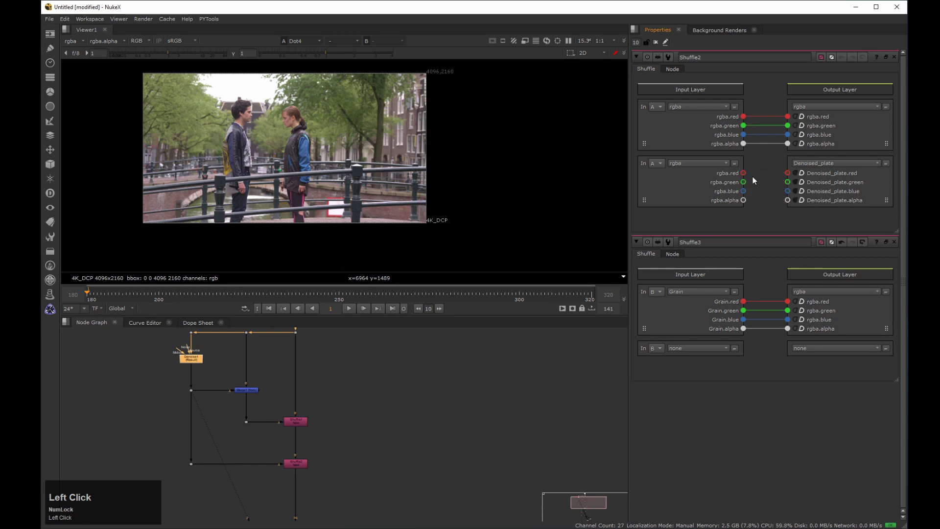
ctrl+drag(743, 173, 787, 174)
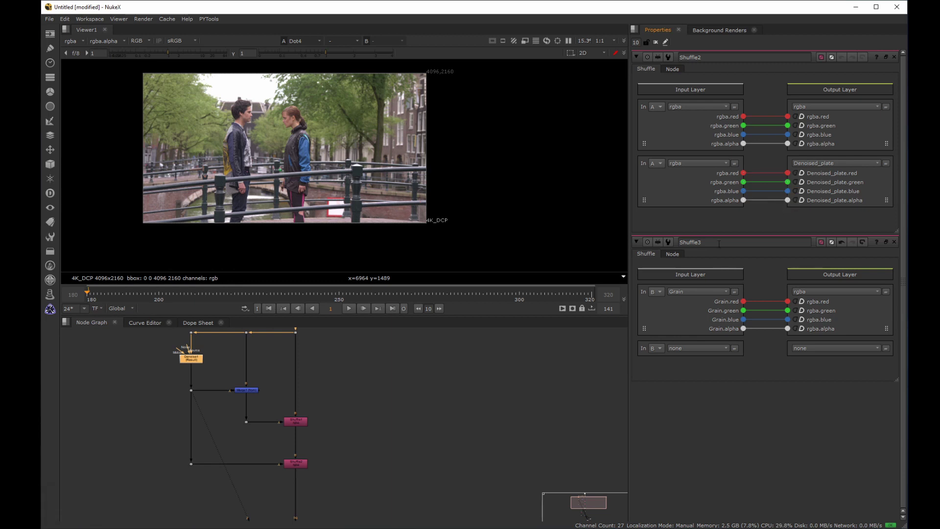
Add another Shuffle node beside the tree and connect it to the dot below the Read node
middle_drag(338, 350, 318, 351)
click(351, 422)
key(Tab)
text(shuf)
key(Down)
key(Return)
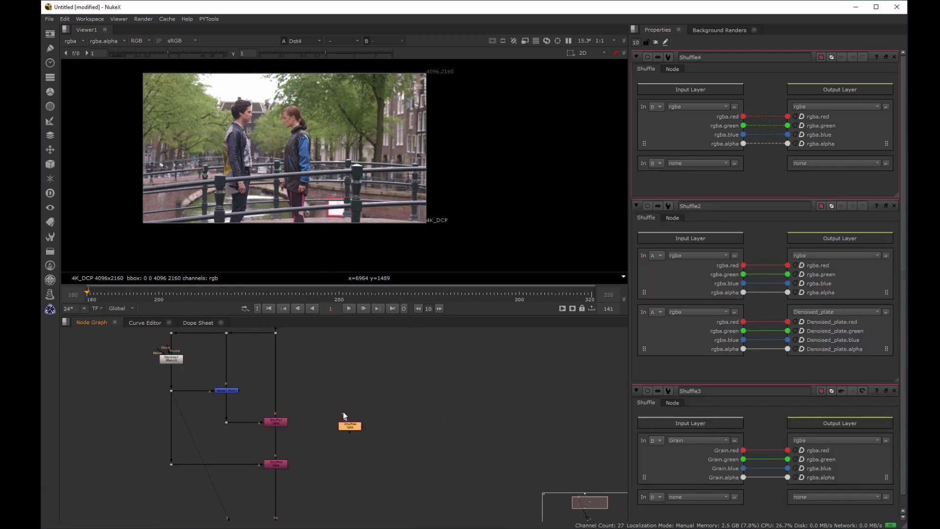
drag(344, 414, 278, 335)
drag(355, 432, 406, 393)
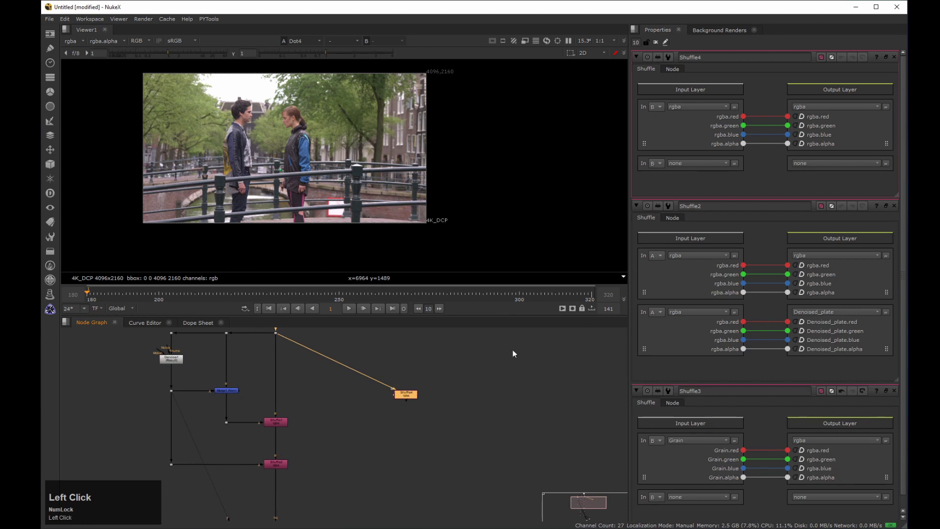
Start a new output layer named Test on the added Shuffle and fill in the automatic rgba channels
drag(803, 106, 807, 287)
text(Test)
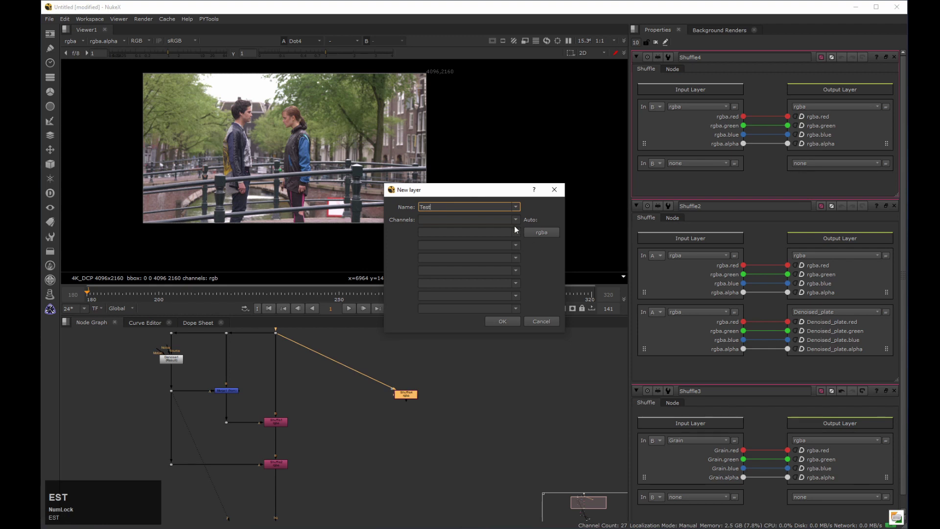
click(542, 234)
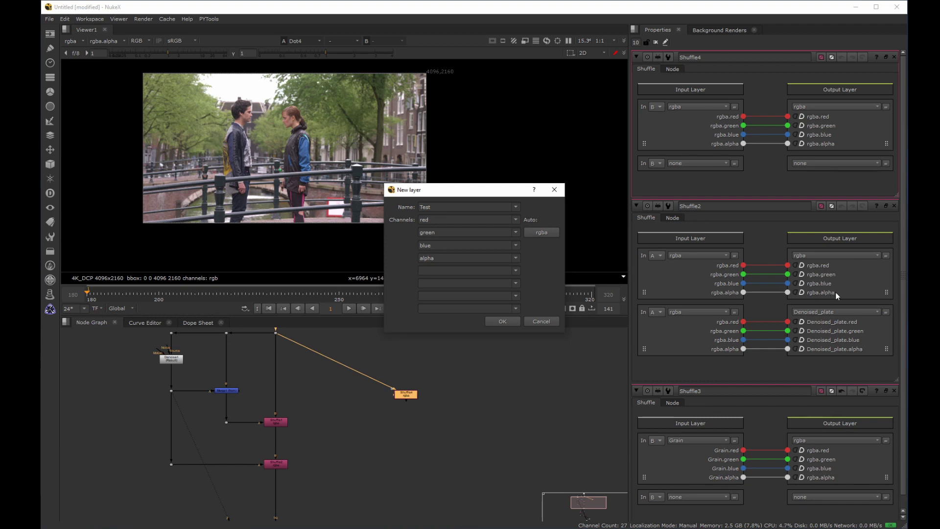
Clear the Test layer's automatic channels, try r, g and b as channel names, and clear those too
click(440, 257)
key(BackSpace)
drag(445, 245, 400, 239)
key(BackSpace)
drag(435, 220, 421, 223)
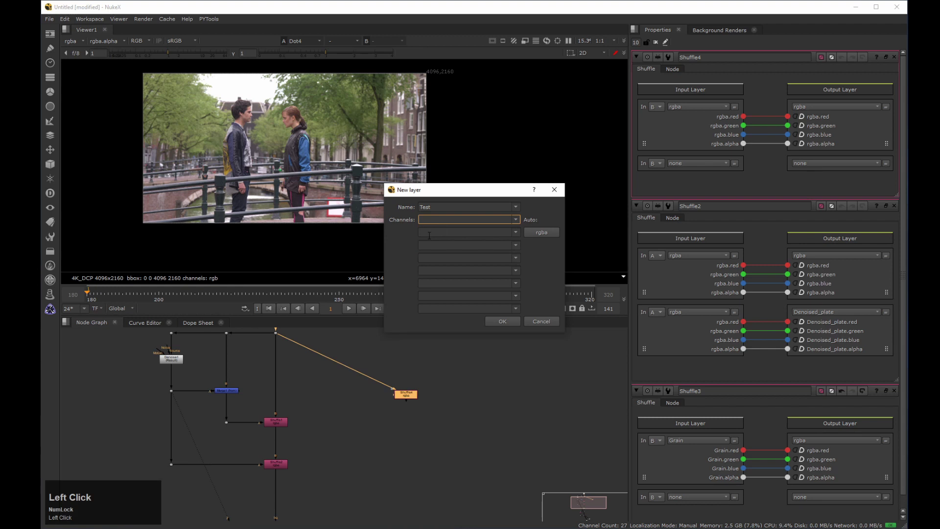
text(r)
click(441, 230)
text(g)
click(435, 244)
text(b)
key(BackSpace)
key(BackSpace)
drag(445, 244, 411, 234)
key(BackSpace)
drag(431, 221, 405, 232)
key(BackSpace)
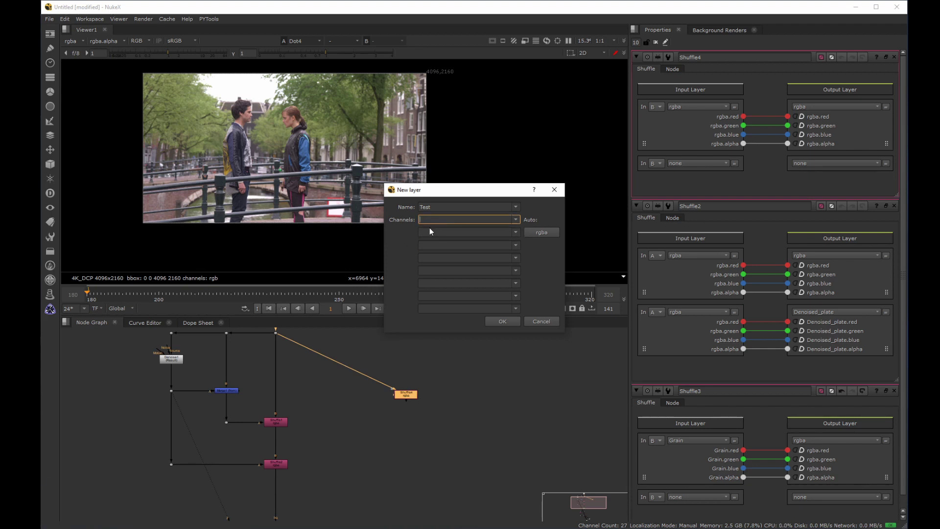
Create the Test layer with channels first, second and third, and connect the red, green and blue inputs to them
text(firts)
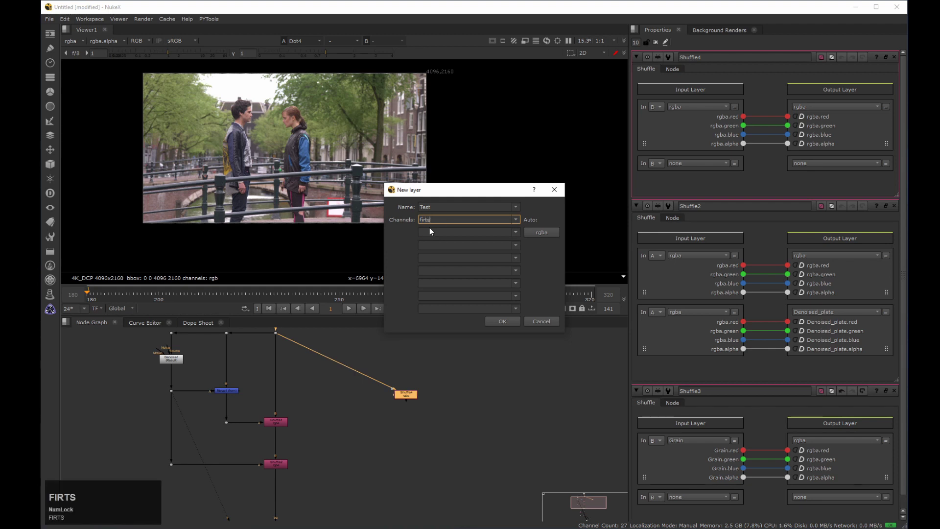
key(BackSpace)
key(BackSpace)
text(st)
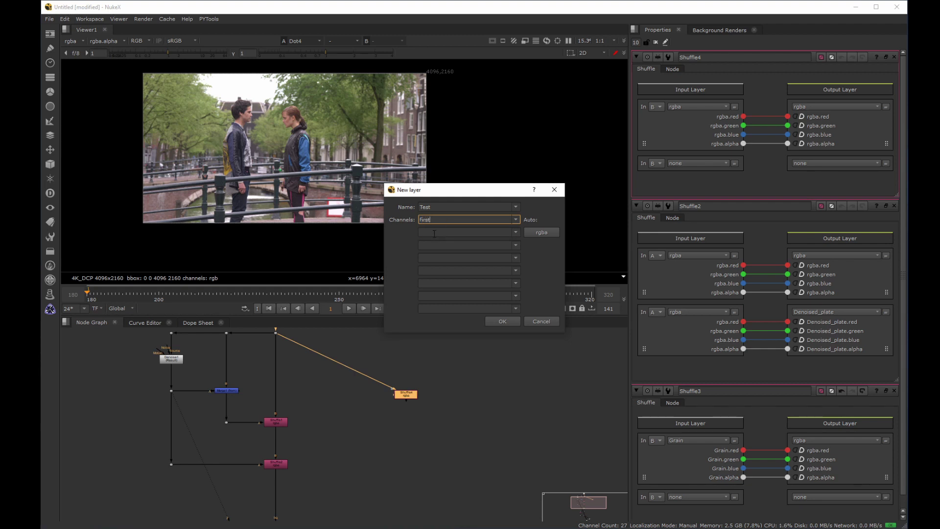
click(434, 233)
text(second)
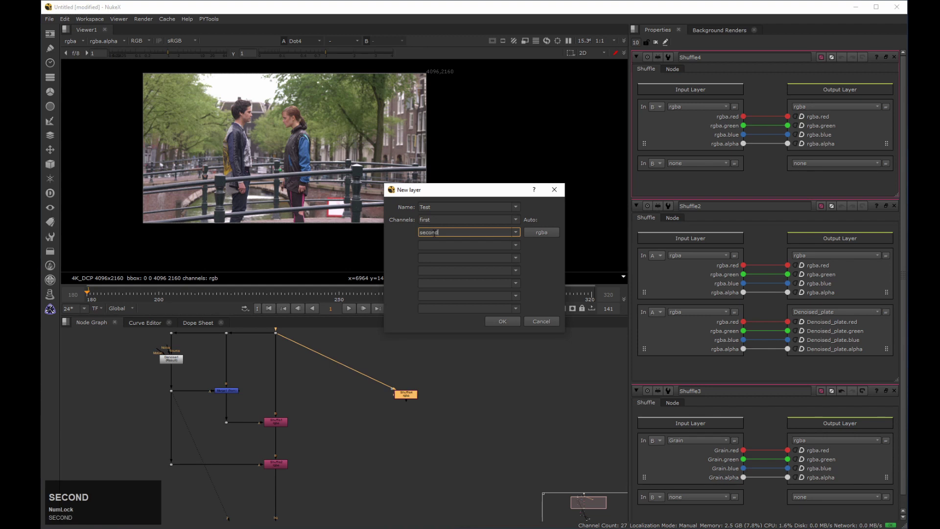
click(427, 245)
text(third)
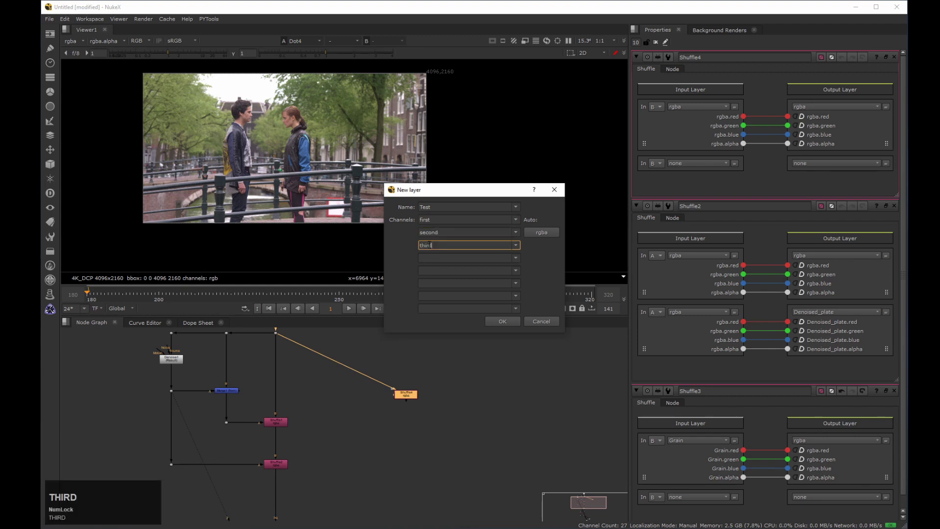
click(503, 321)
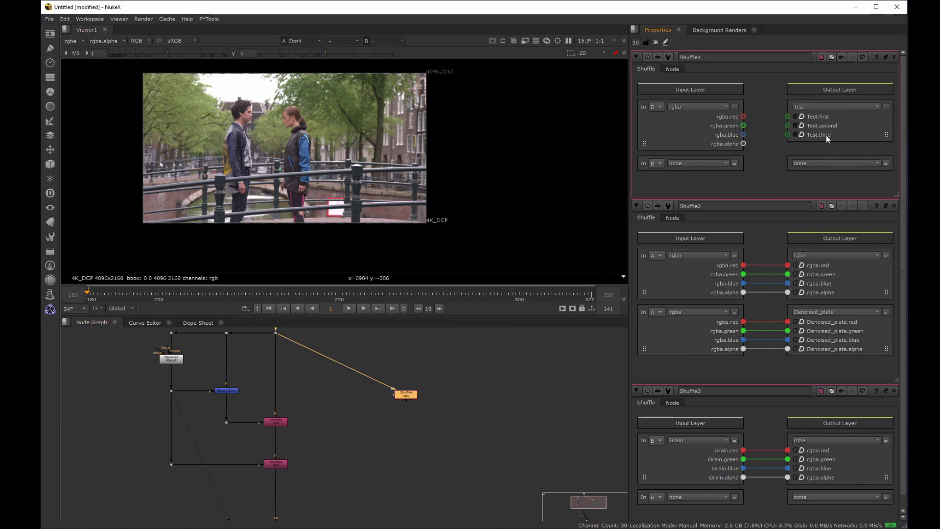
drag(743, 116, 788, 135)
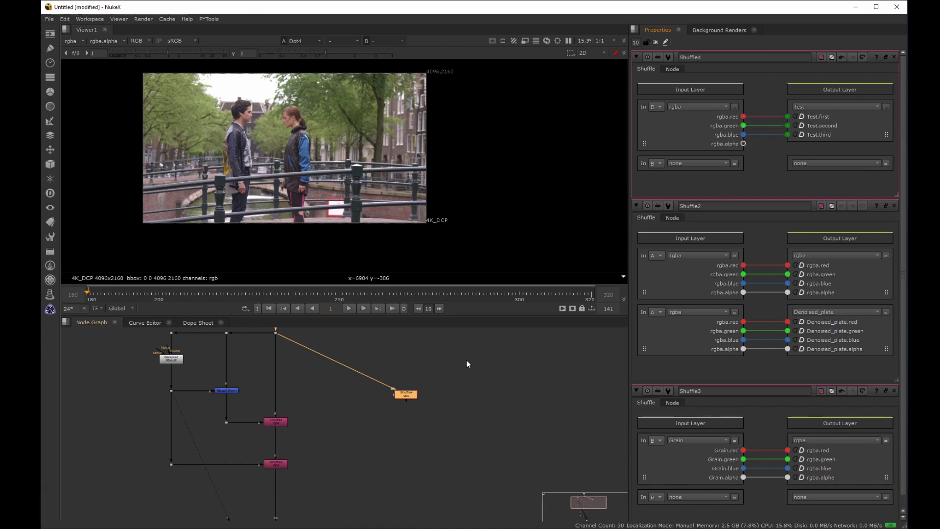
Delete the added test Shuffle node and select Shuffle2 in the tree
drag(467, 360, 387, 405)
key(Delete)
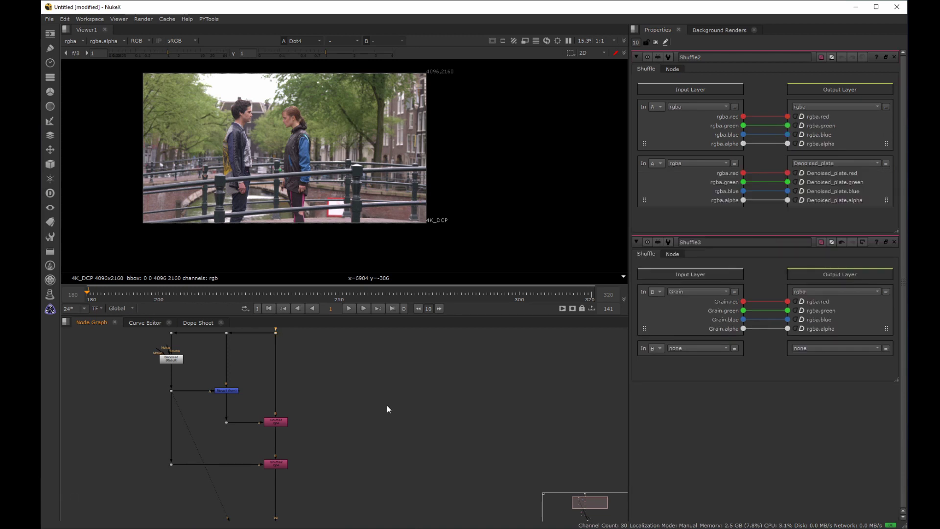
middle_drag(259, 345, 252, 330)
middle_drag(289, 384, 287, 362)
click(268, 424)
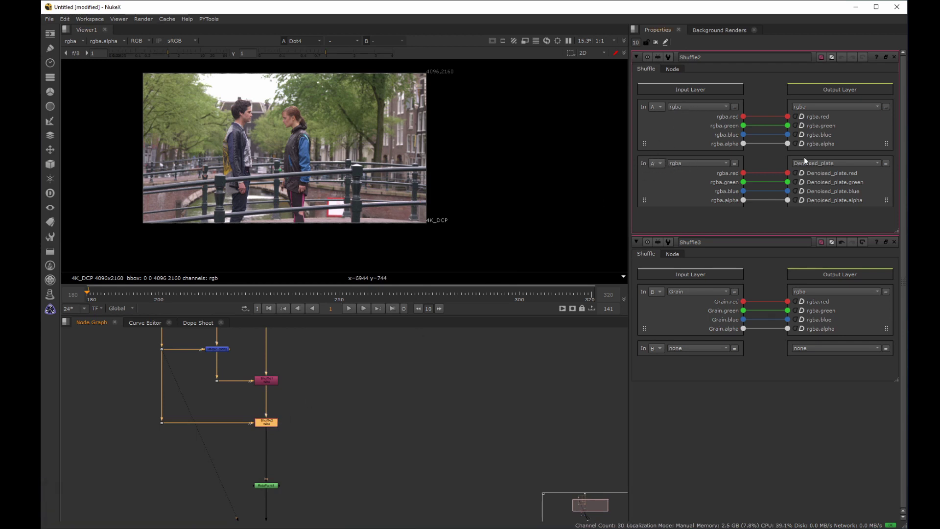
View the original plate from the dot below the Read node and inspect the two faces up close
middle_drag(309, 363, 301, 405)
click(275, 402)
drag(304, 347, 255, 371)
key(2)
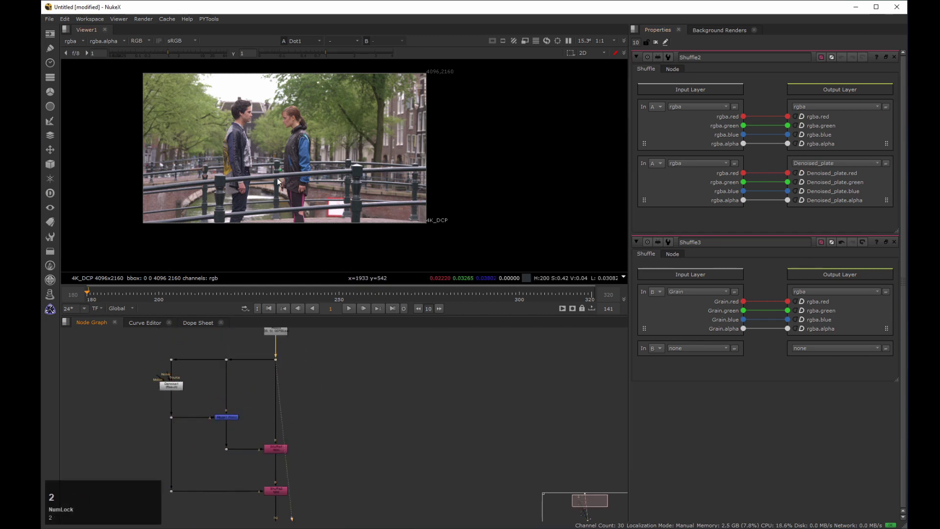
middle_drag(249, 102, 296, 111)
scroll(297, 110, up, 3)
middle_drag(254, 158, 164, 140)
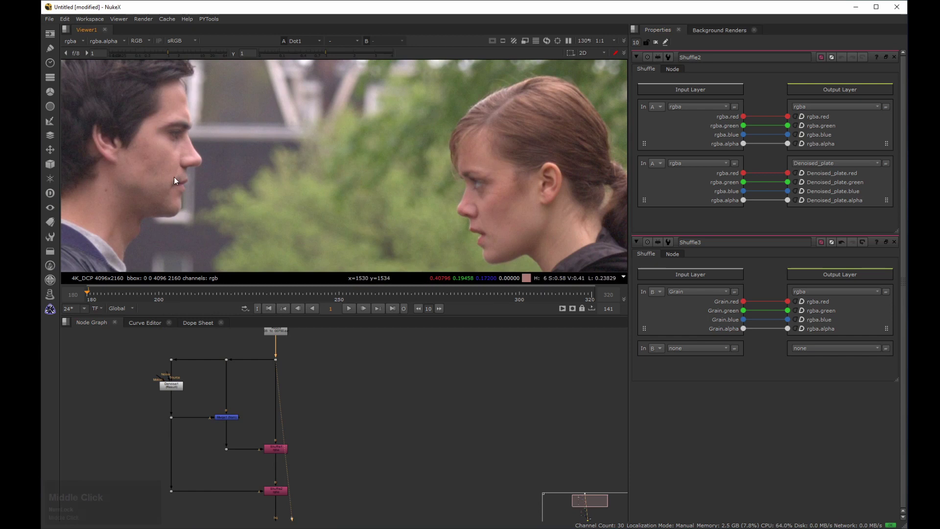
Compare the first Shuffle's output with Shuffle2's output on the faces
middle_drag(293, 455, 293, 431)
drag(314, 413, 268, 442)
key(2)
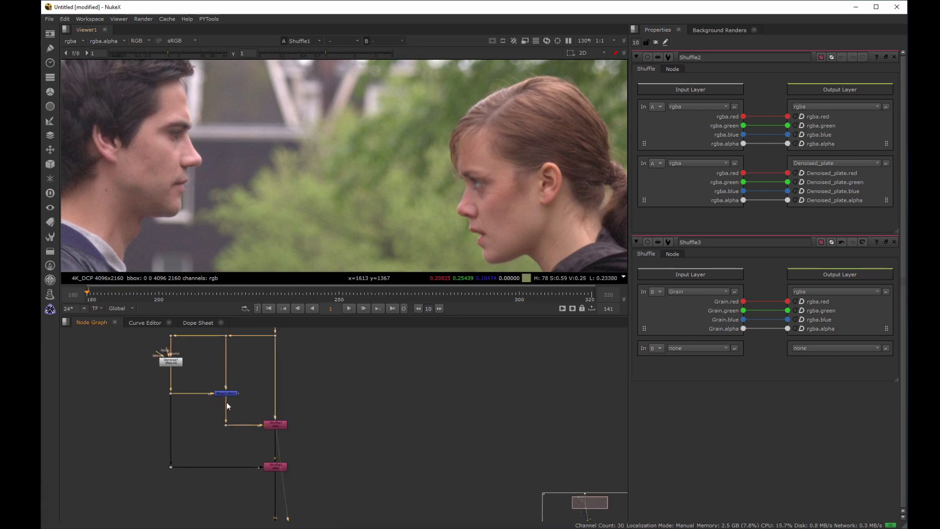
drag(304, 444, 261, 486)
key(2)
middle_drag(223, 110, 246, 115)
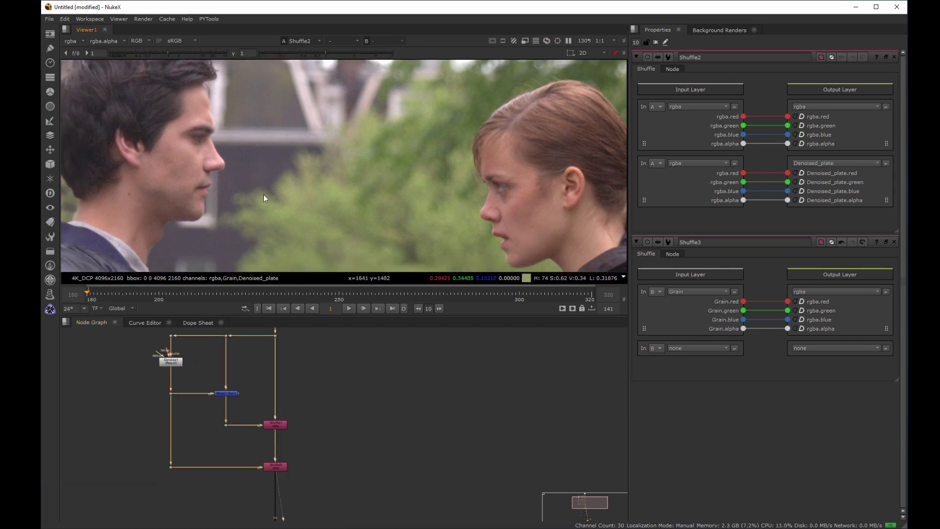
View the Plus merge's output and the node branching from it, inspecting the plate up close
scroll(304, 451, down, 2)
middle_drag(280, 431, 258, 323)
middle_drag(283, 480, 248, 424)
click(230, 432)
key(2)
click(295, 473)
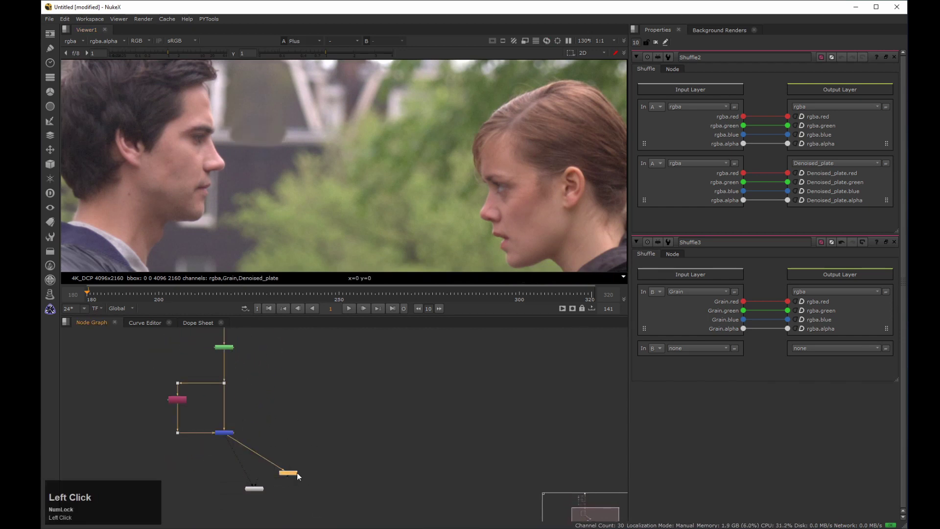
key(3)
middle_drag(337, 220, 301, 119)
middle_drag(357, 161, 304, 151)
mouse_move(228, 239)
middle_down()
mouse_move(280, 212)
mouse_move(222, 226)
middle_up()
Check the alpha channel of the Shuffle1 clay pass and return to the RGB display
middle_drag(220, 389, 187, 453)
drag(201, 453, 195, 371)
middle_drag(215, 199, 354, 131)
middle_drag(164, 358, 210, 363)
click(243, 394)
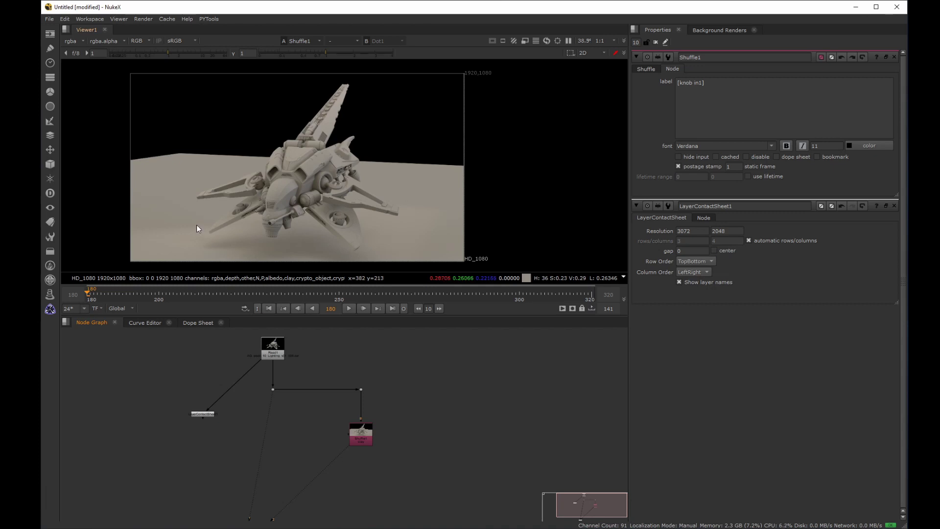
key(a)
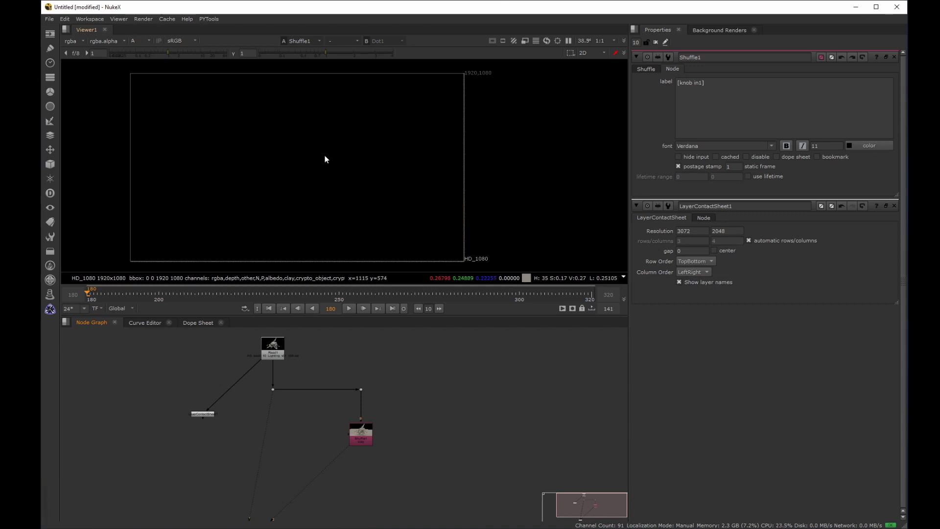
key(a)
Add a Copy node below Shuffle1, feeding it from the Shuffle and from the Read's main branch through a corner dot
click(268, 386)
drag(269, 385, 277, 394)
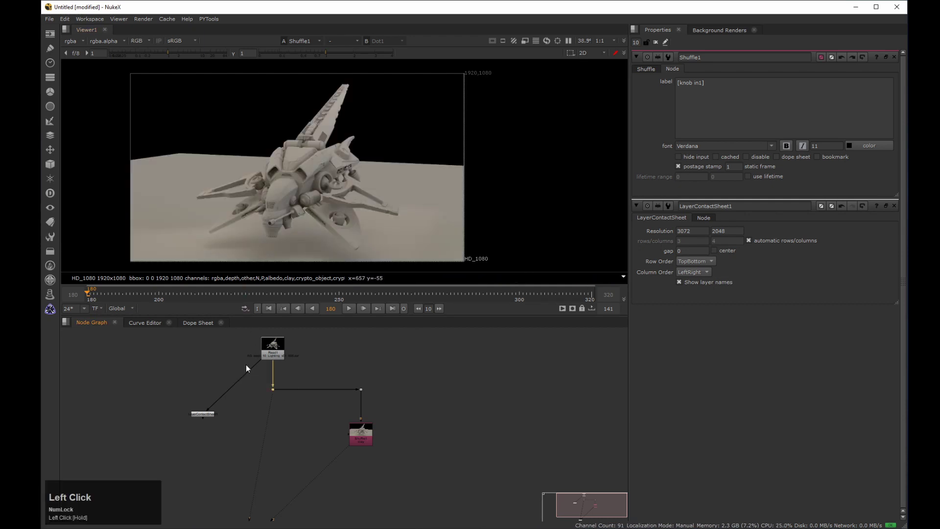
click(294, 450)
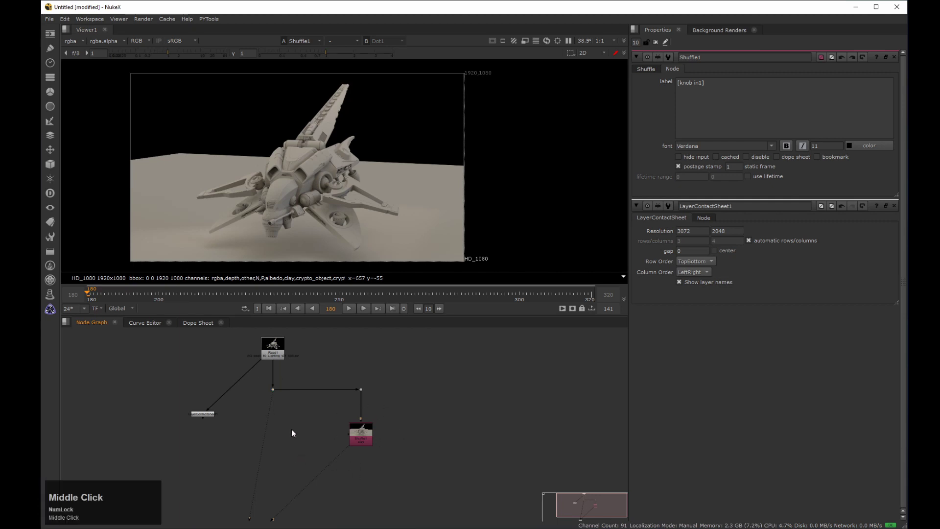
middle_drag(291, 430, 267, 426)
click(276, 452)
key(k)
drag(265, 437, 246, 386)
drag(271, 448, 248, 487)
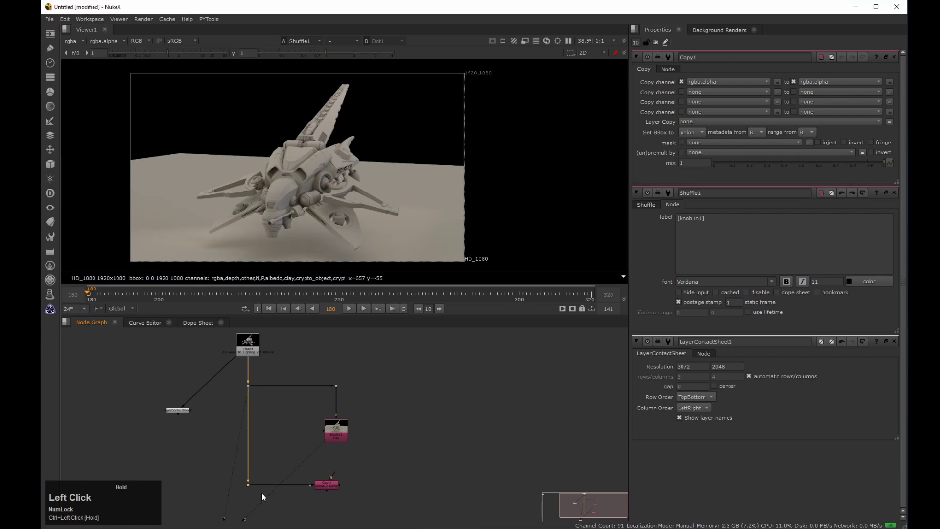
mouse_move(332, 478)
mouse_down()
mouse_move(337, 436)
mouse_move(340, 481)
mouse_up()
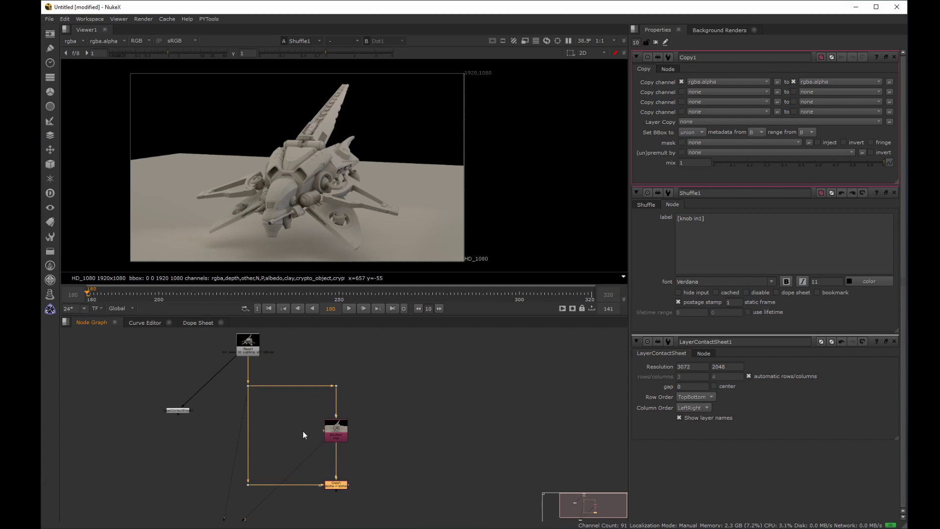
View the LayerContactSheet and inspect the mask1 layer in alpha, then return to the RGB display
drag(143, 392, 221, 433)
key(2)
middle_drag(272, 130, 198, 132)
middle_drag(336, 165, 328, 145)
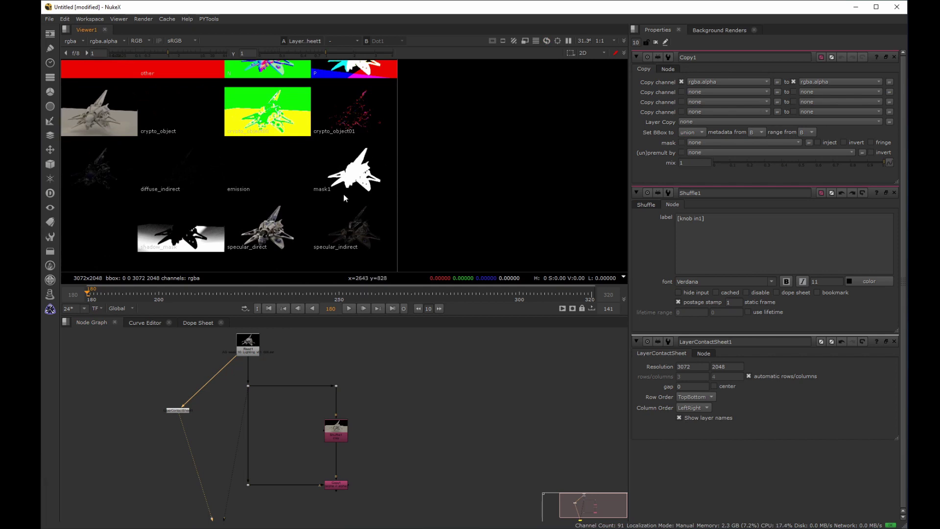
key(a)
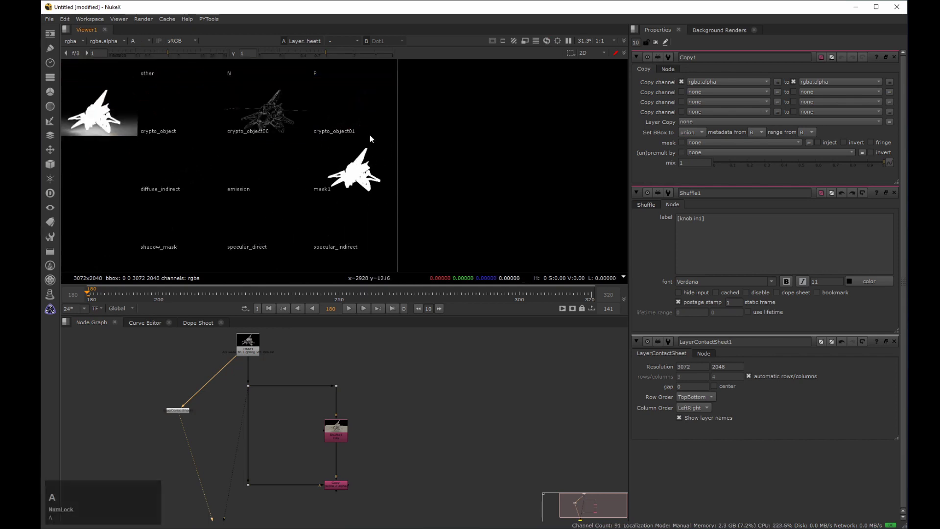
drag(366, 163, 386, 139)
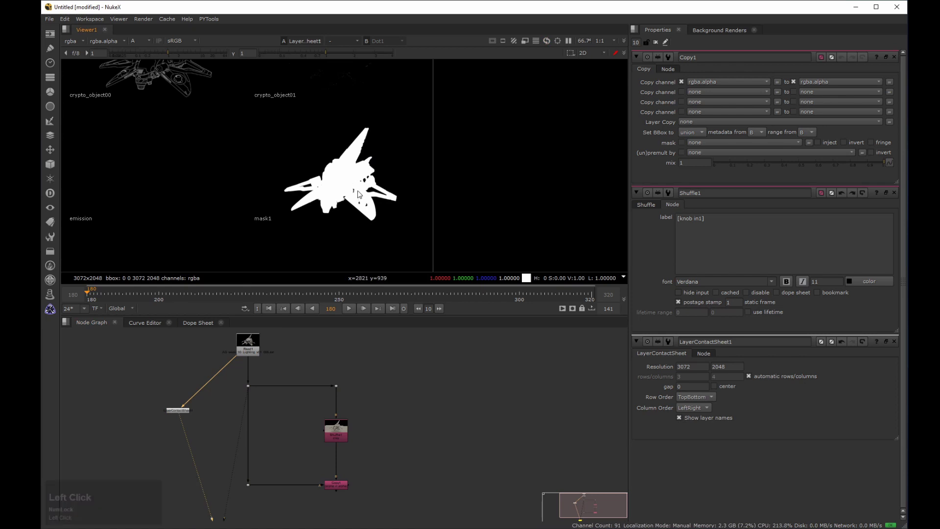
key(a)
Set Copy1 to copy mask1.alpha into rgba.alpha
click(338, 485)
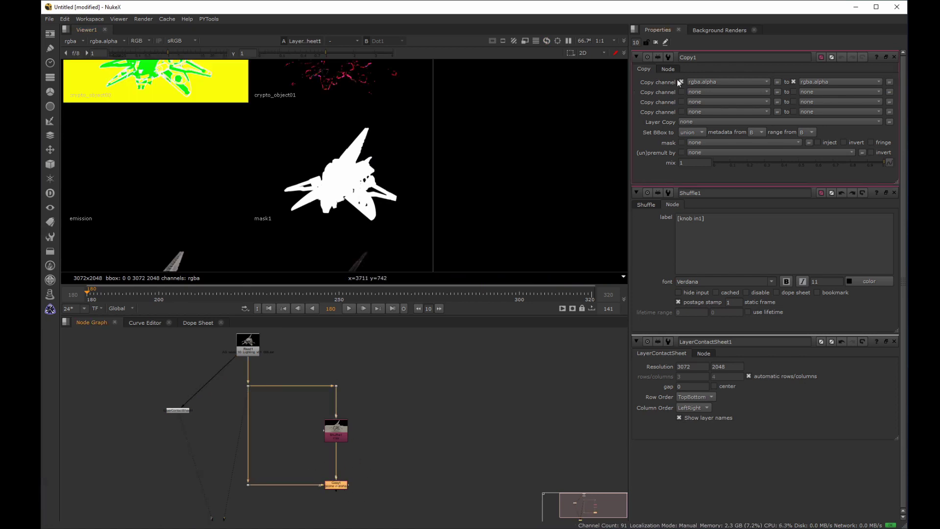
click(701, 81)
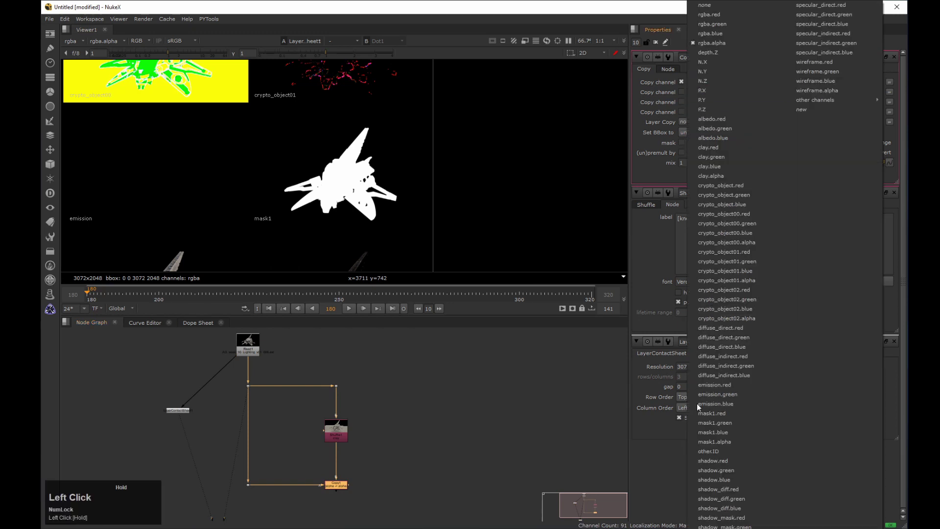
click(723, 441)
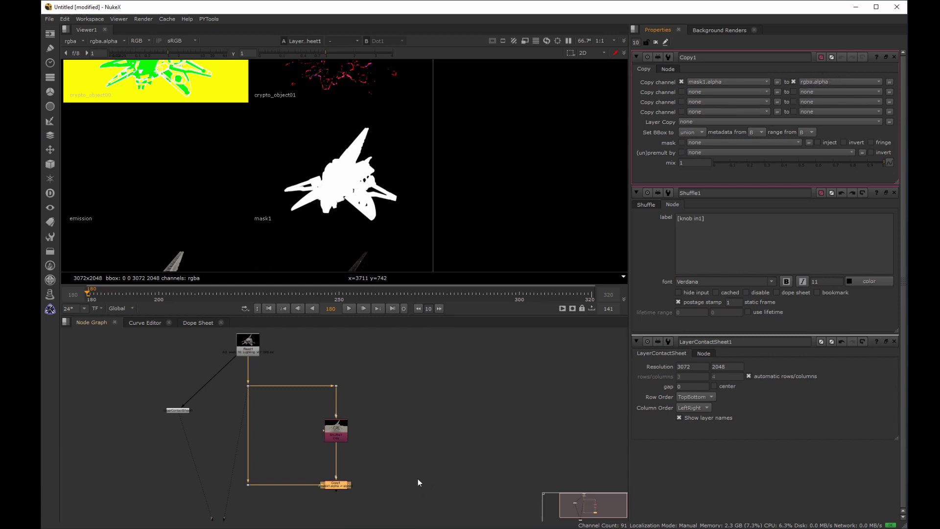
View Copy1's output and check the spaceship's alpha channel before returning to the RGB display
drag(418, 479, 299, 514)
key(2)
scroll(302, 144, down, 5)
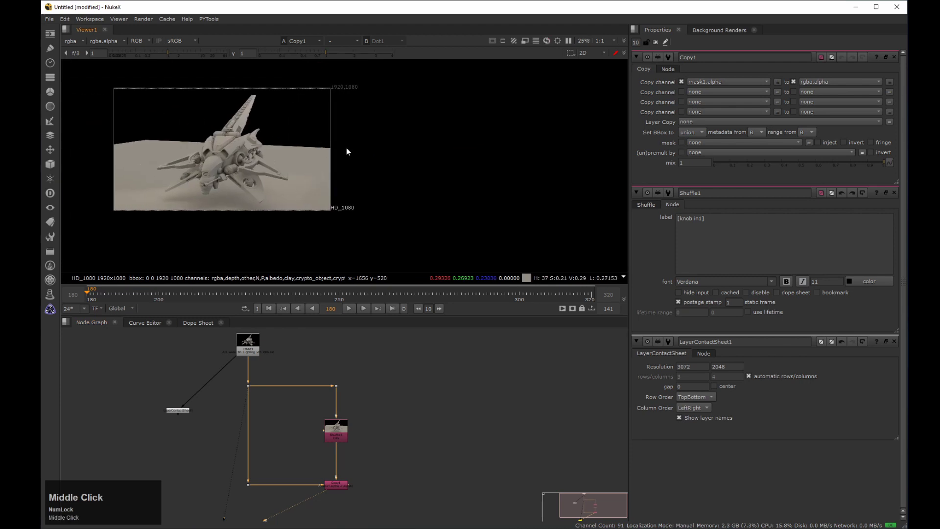
middle_drag(346, 148, 477, 177)
click(365, 163)
scroll(365, 162, up, 2)
middle_drag(384, 158, 351, 133)
key(a)
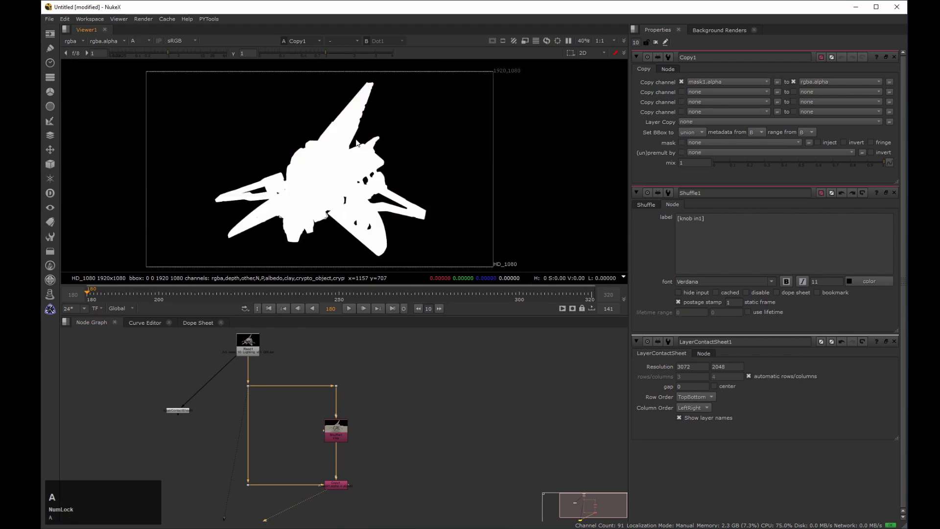
key(a)
Add a Premult node after Copy1
middle_drag(355, 427, 343, 403)
click(324, 462)
key(Tab)
text(pre)
key(Return)
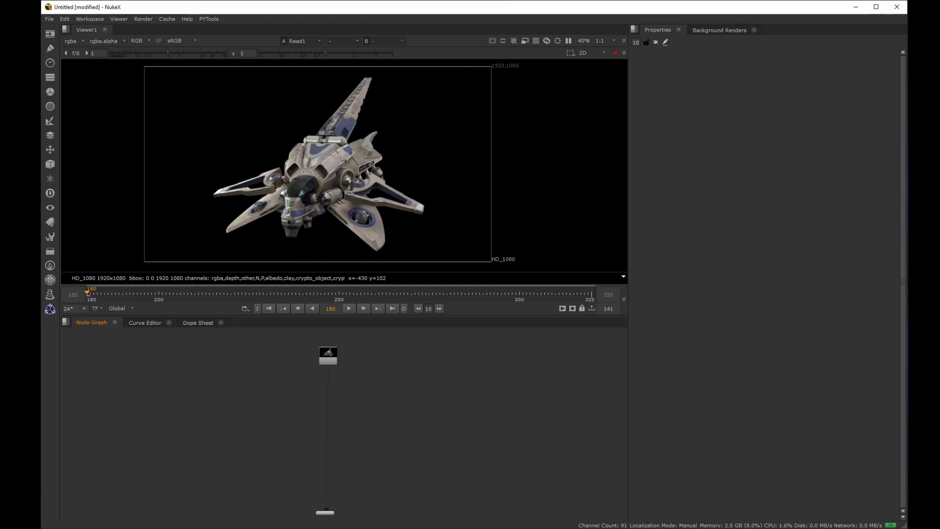
Check the alpha channel of the Read1 spaceship render and return to the RGB display
key(a)
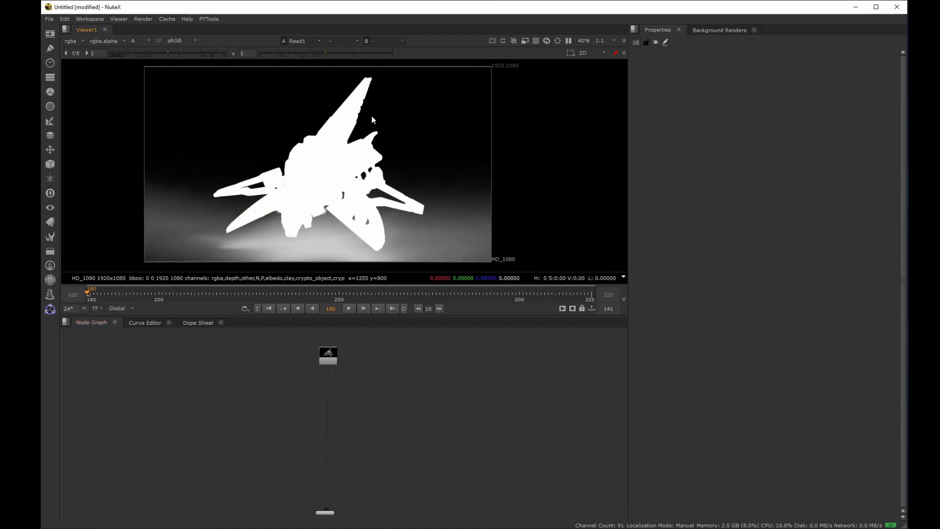
click(327, 361)
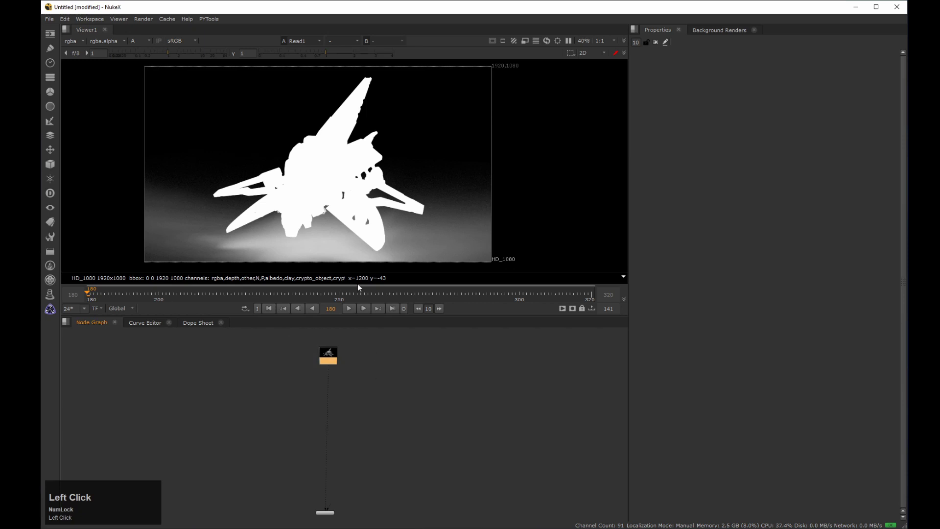
key(a)
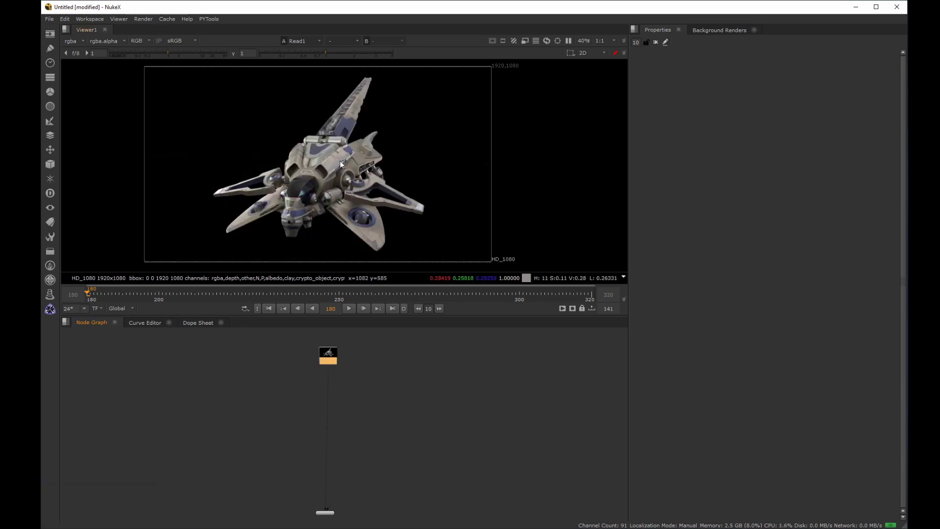
Add a Copy node and place it directly below Read1
key(k)
click(362, 356)
scroll(326, 349, up, 4)
drag(409, 336, 353, 434)
drag(345, 376, 345, 343)
drag(358, 440, 337, 438)
drag(344, 454, 348, 458)
middle_drag(312, 440, 291, 448)
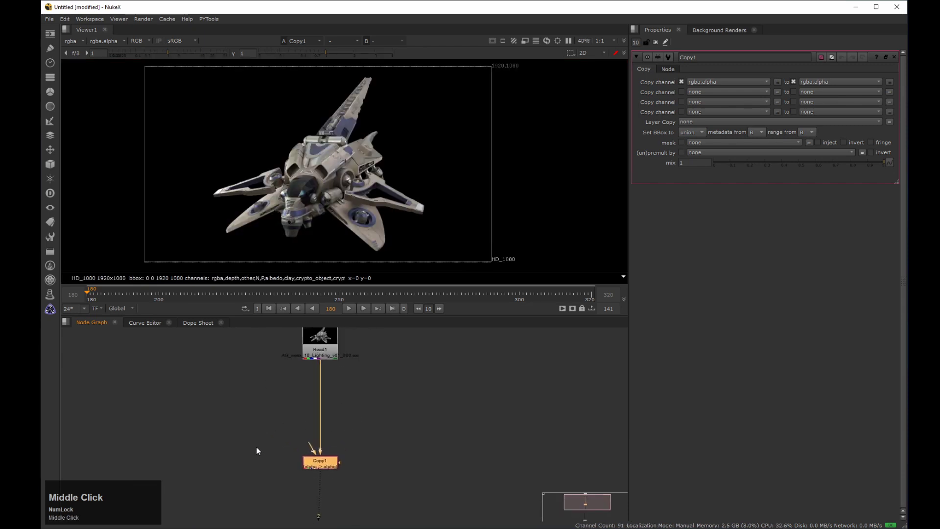
Add two dots and route them as a side branch from Read1's output into Copy1's A input
click(251, 390)
key(period)
key(period)
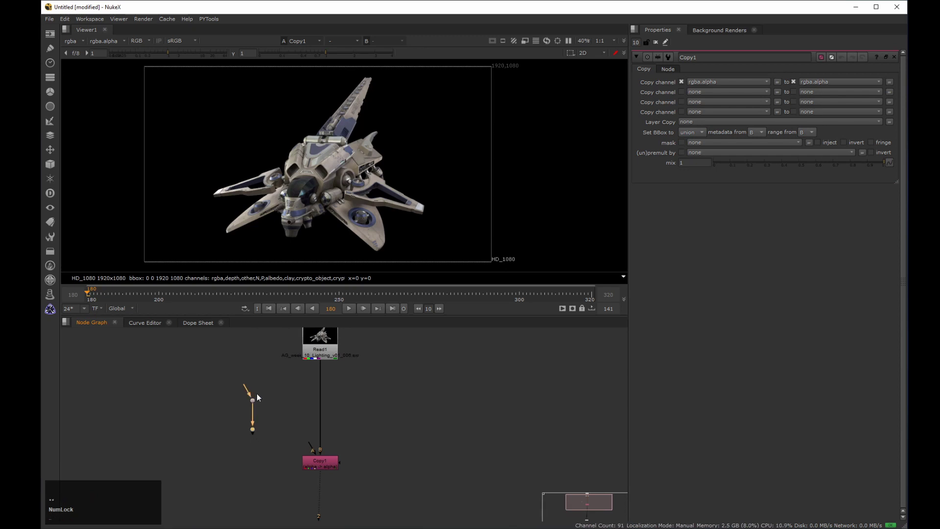
drag(244, 385, 320, 399)
drag(309, 443, 253, 429)
drag(252, 429, 253, 464)
Copy mask1.alpha into rgba.alpha in Copy1 and view the node's alpha channel
click(317, 463)
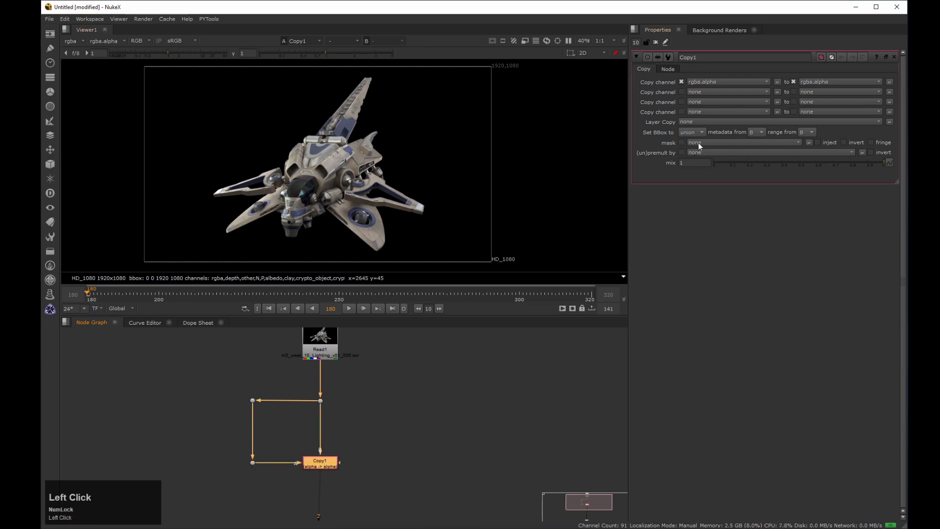
drag(703, 83, 717, 441)
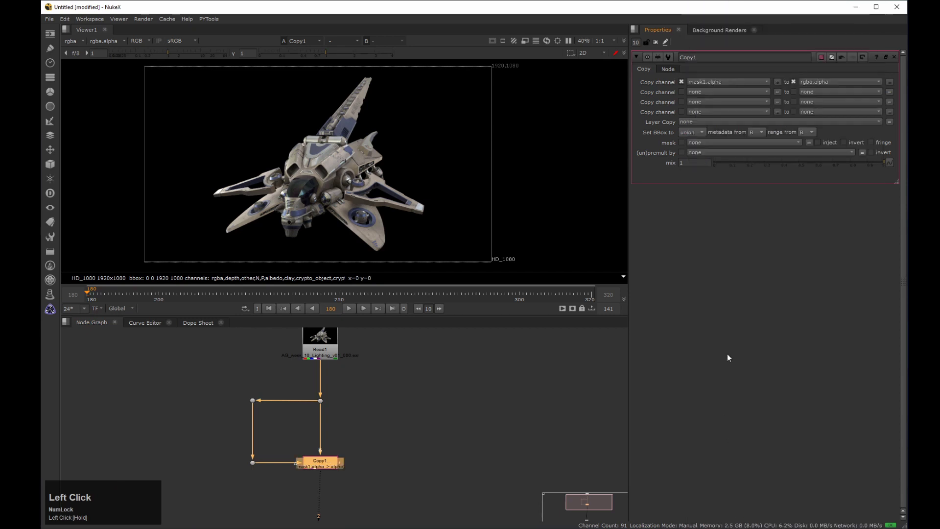
drag(383, 438, 284, 493)
key(1)
key(a)
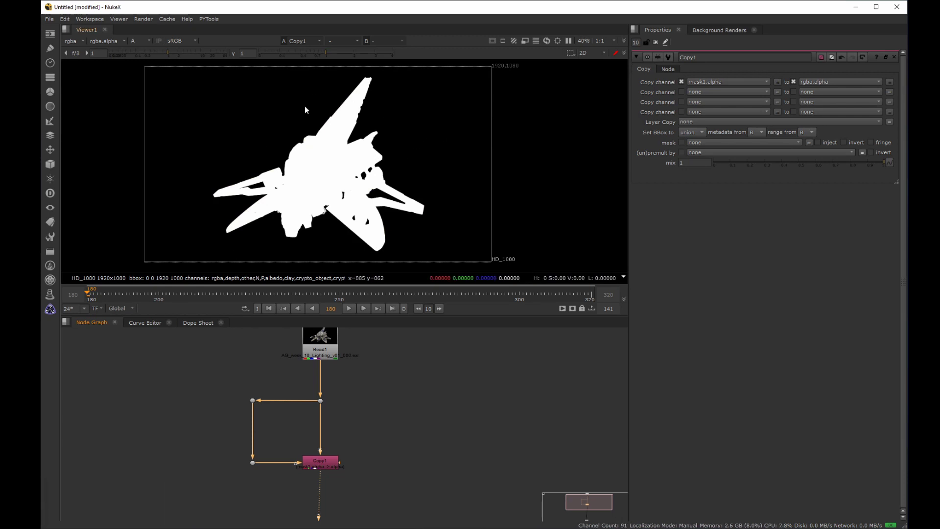
Compare the alpha at the dot below Read1 with the alpha of Copy1's output
click(307, 416)
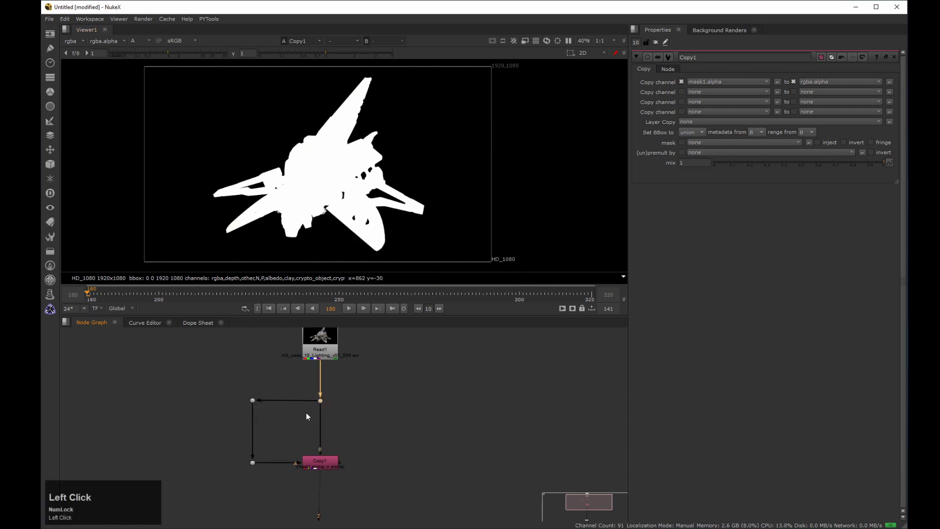
key(2)
drag(363, 437, 286, 486)
key(2)
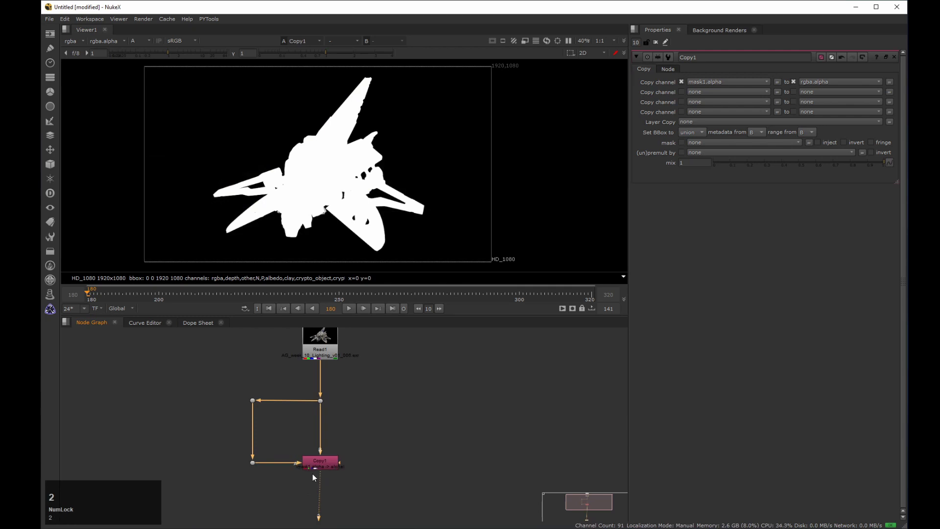
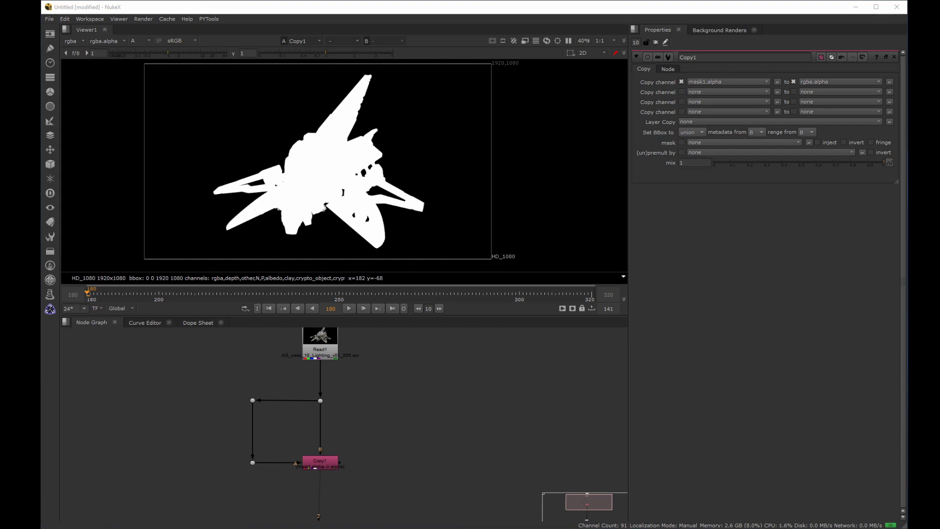
Replace the Copy node and its dots with a Shuffle node placed below Read1
drag(192, 366, 401, 504)
key(Delete)
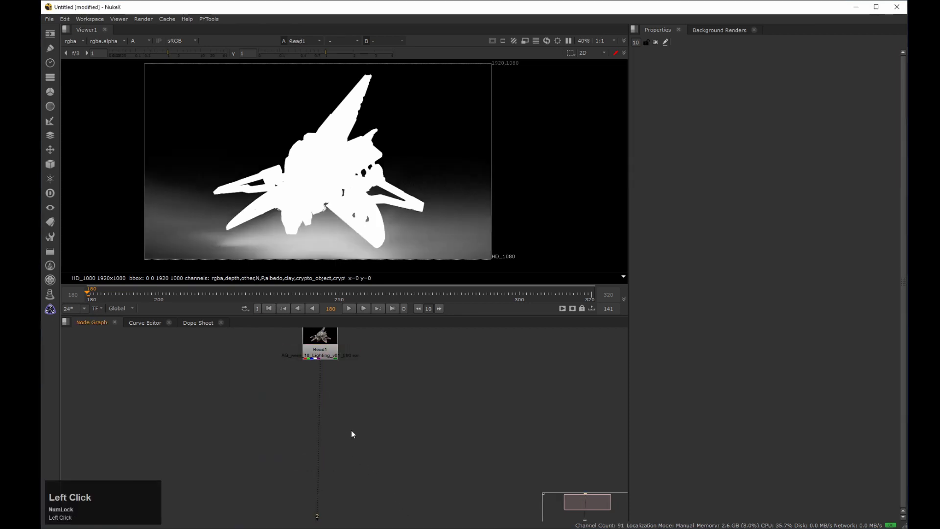
click(324, 348)
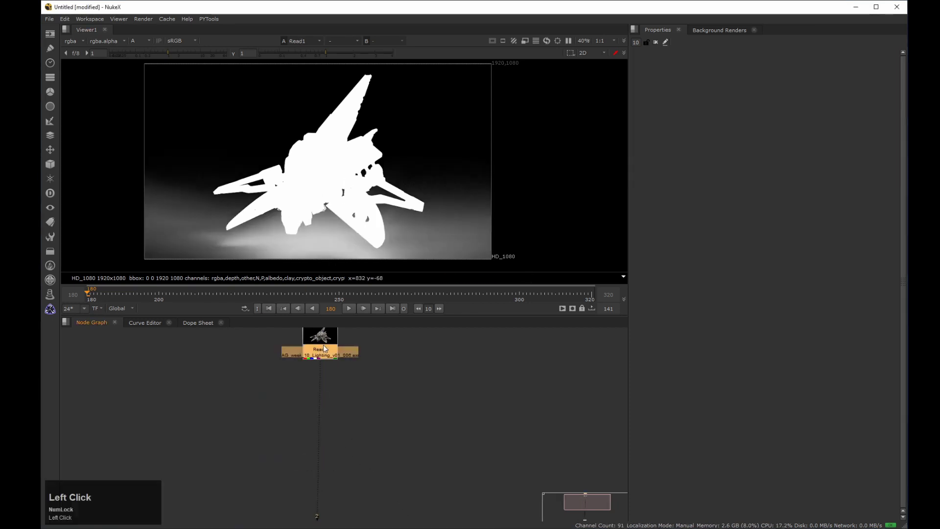
key(Tab)
text(shuf)
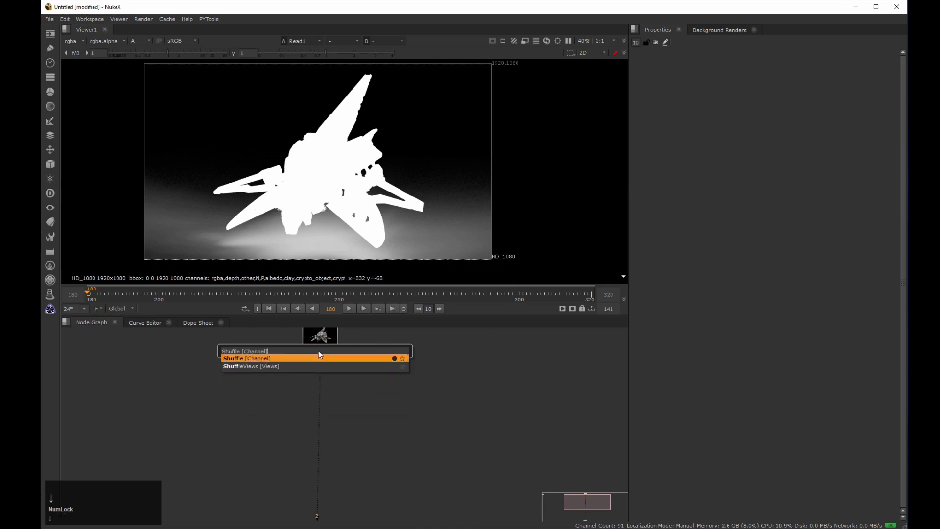
key(Return)
drag(321, 395, 323, 416)
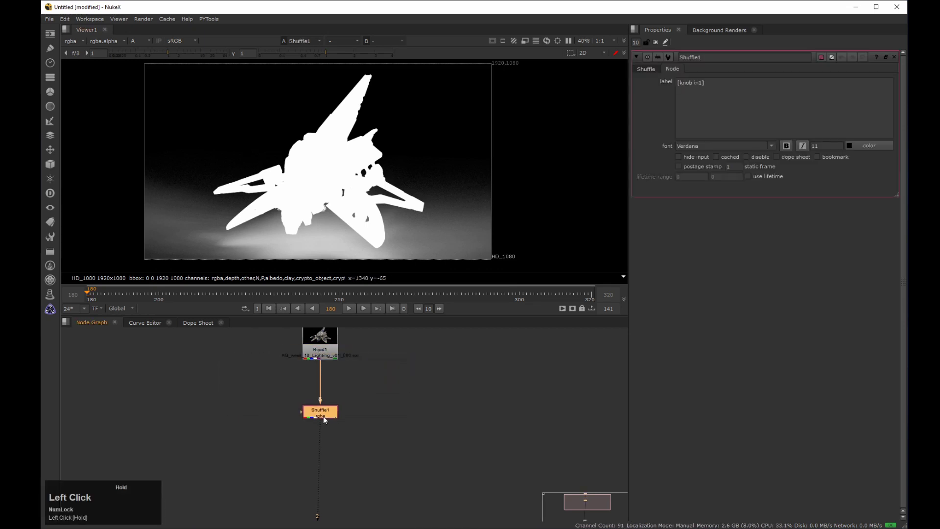
Add mask1 as the second input layer of Shuffle1 and route mask1.alpha into rgba.alpha
click(646, 69)
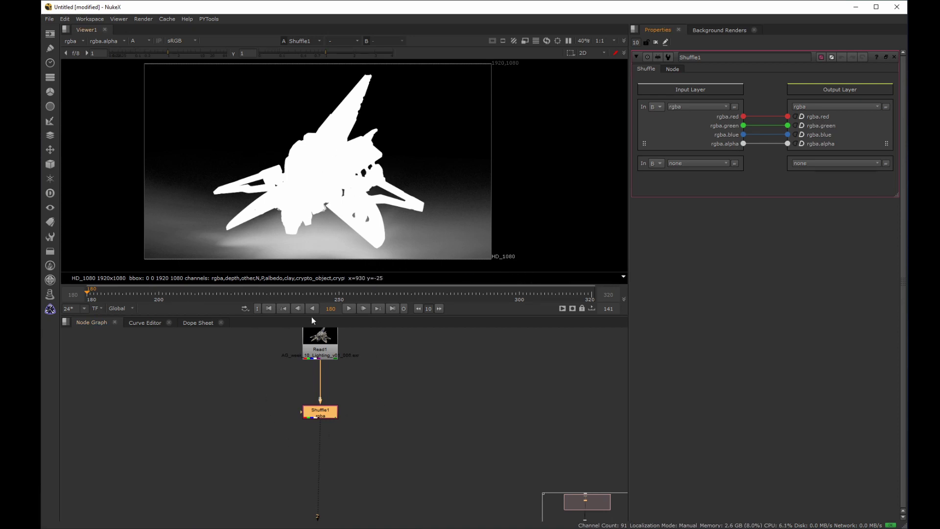
click(328, 353)
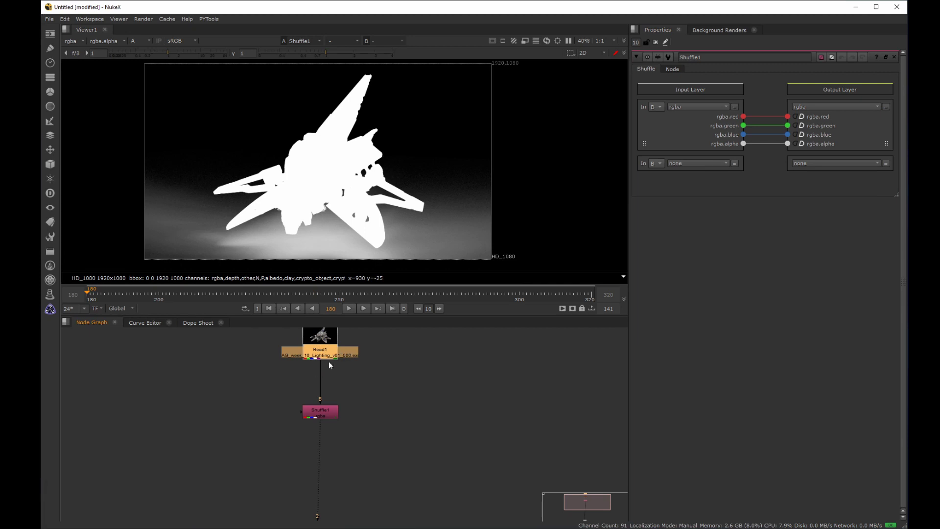
middle_drag(330, 363, 331, 390)
middle_drag(352, 442, 348, 420)
drag(372, 390, 268, 447)
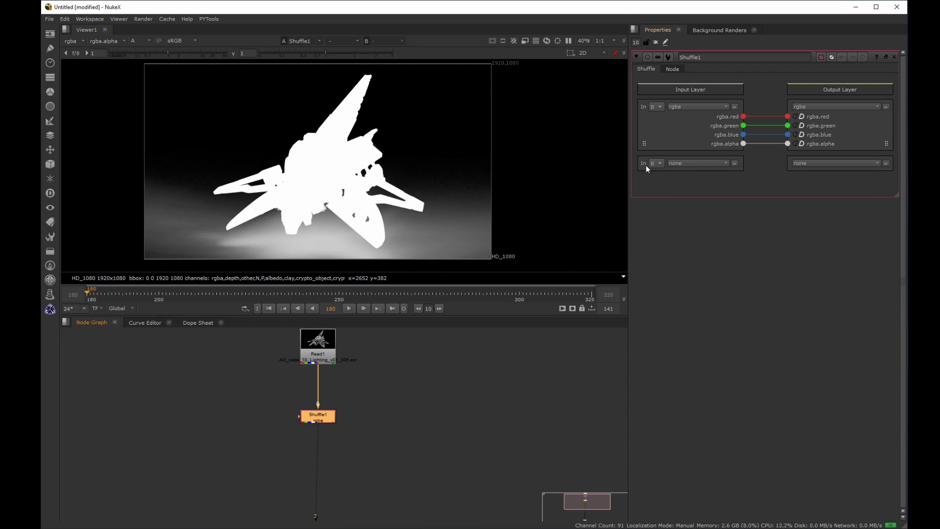
click(683, 163)
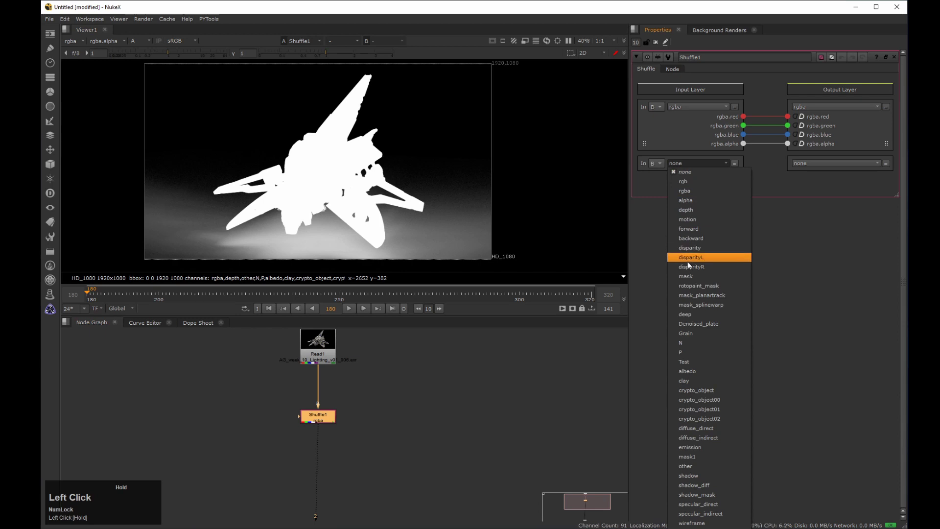
click(689, 456)
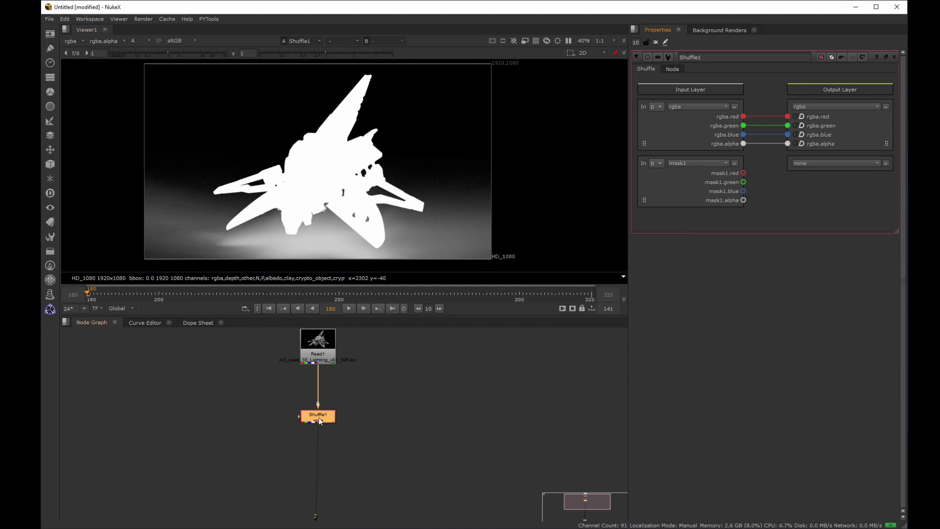
drag(743, 201, 788, 143)
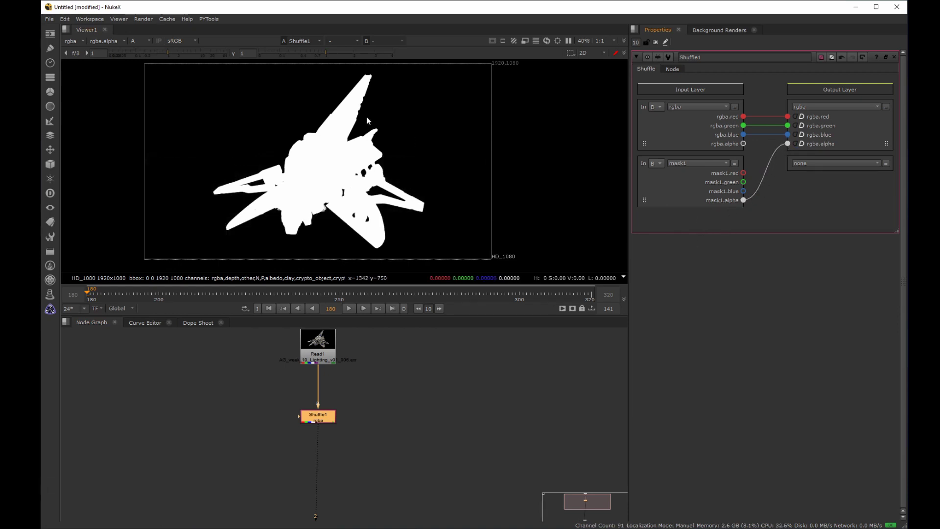
drag(379, 391, 266, 450)
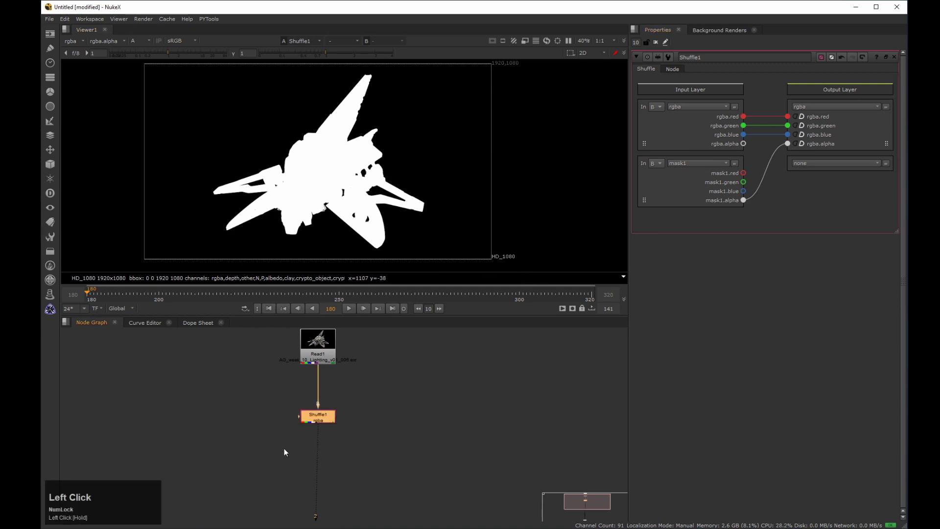
key(2)
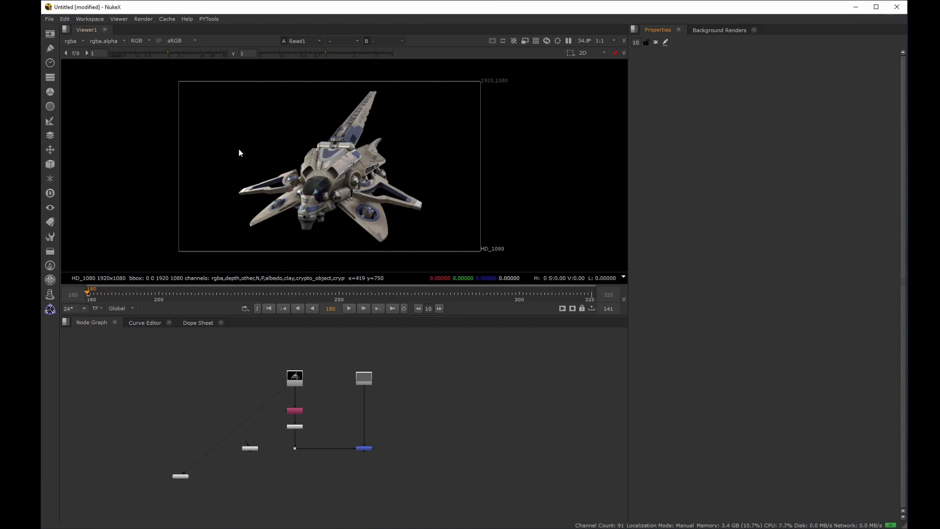
View the Constant1 background and the Merge1 output in turn, with the LayerContactSheet node moved away from the Read1 branch
click(276, 386)
drag(276, 382, 273, 391)
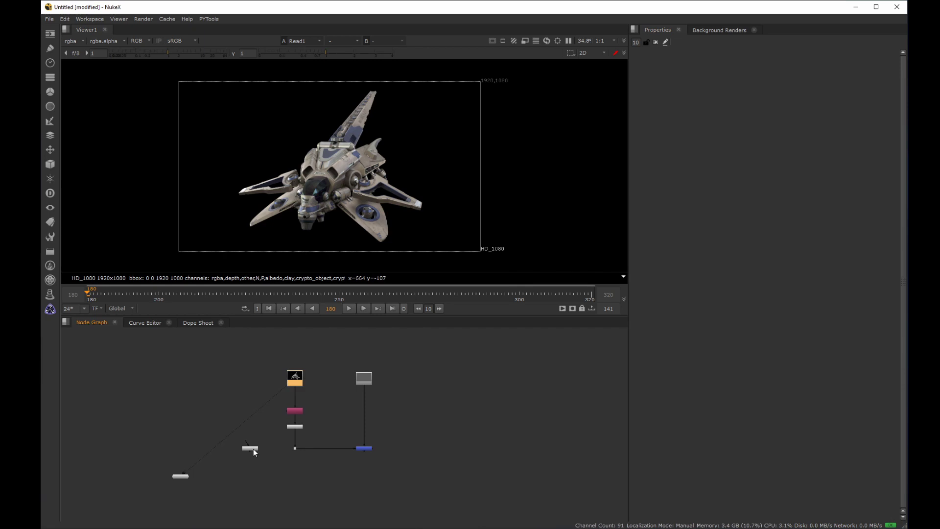
drag(253, 449, 224, 439)
click(364, 380)
key(1)
click(322, 398)
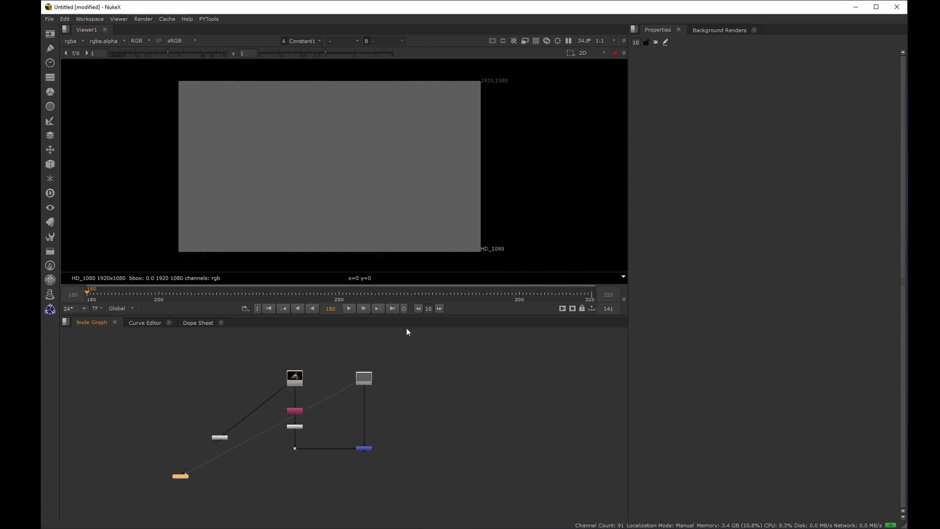
drag(350, 390, 364, 447)
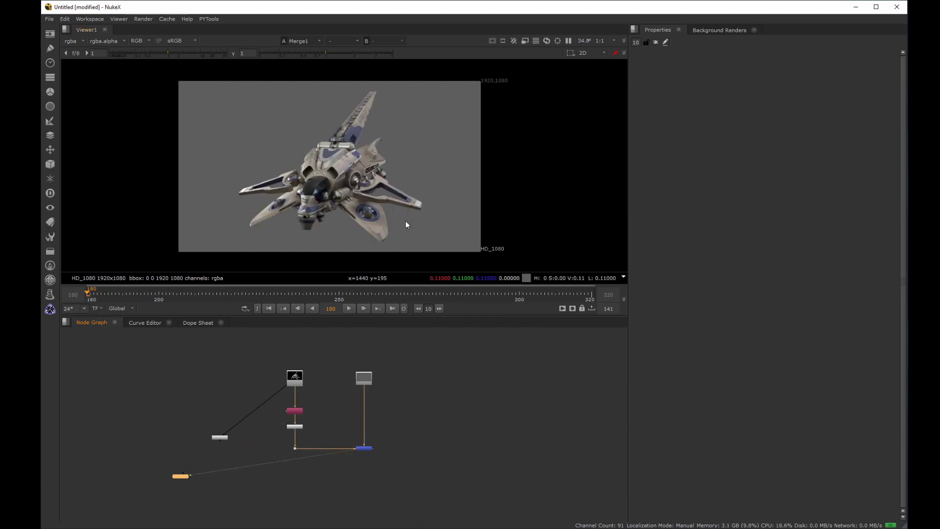
Connect the LayerContactSheet node to Merge1's output and view the contact sheet
drag(185, 477, 479, 502)
scroll(400, 434, up, 3)
middle_drag(401, 434, 436, 395)
scroll(350, 426, down, 3)
drag(253, 344, 356, 430)
drag(161, 414, 458, 425)
key(1)
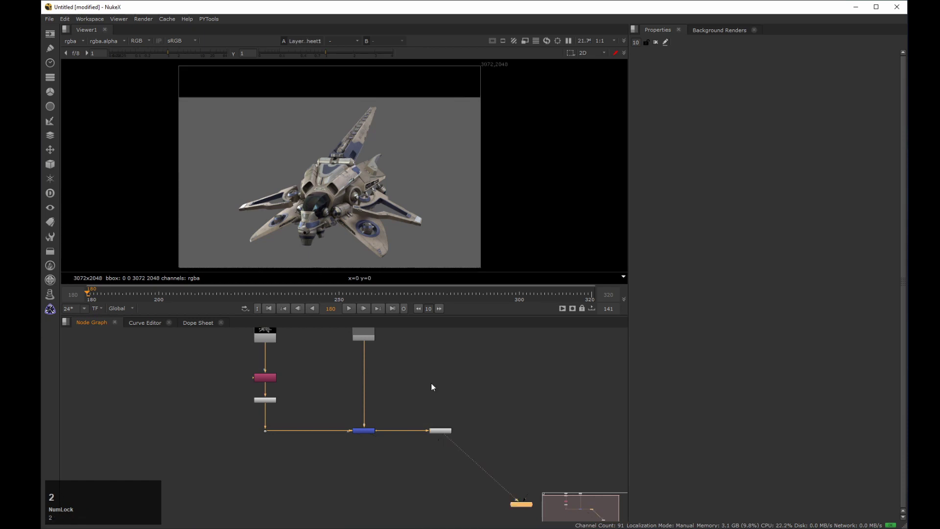
middle_drag(395, 177, 402, 166)
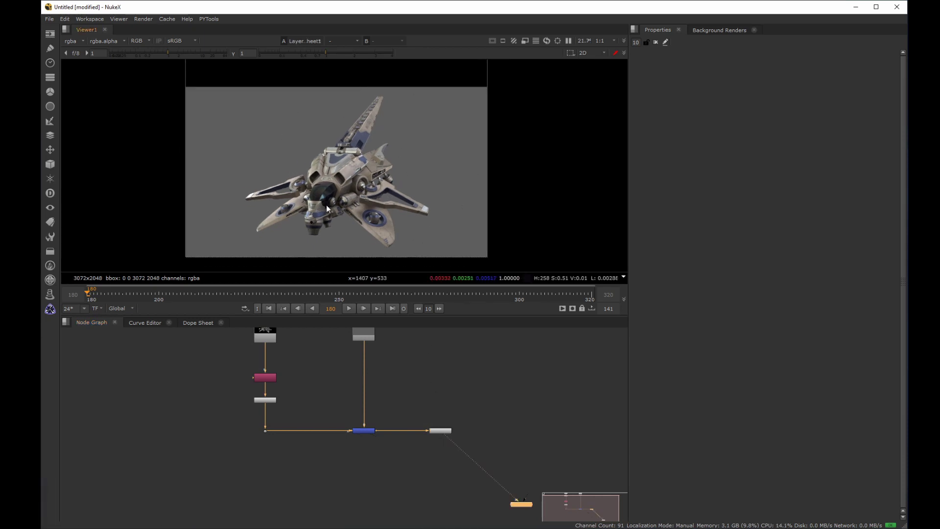
Trace the node chain from Read1 through Shuffle1 and Premult1 into Merge1
scroll(322, 367, down, 1)
middle_drag(258, 358, 242, 381)
drag(229, 377, 327, 330)
scroll(378, 378, up, 2)
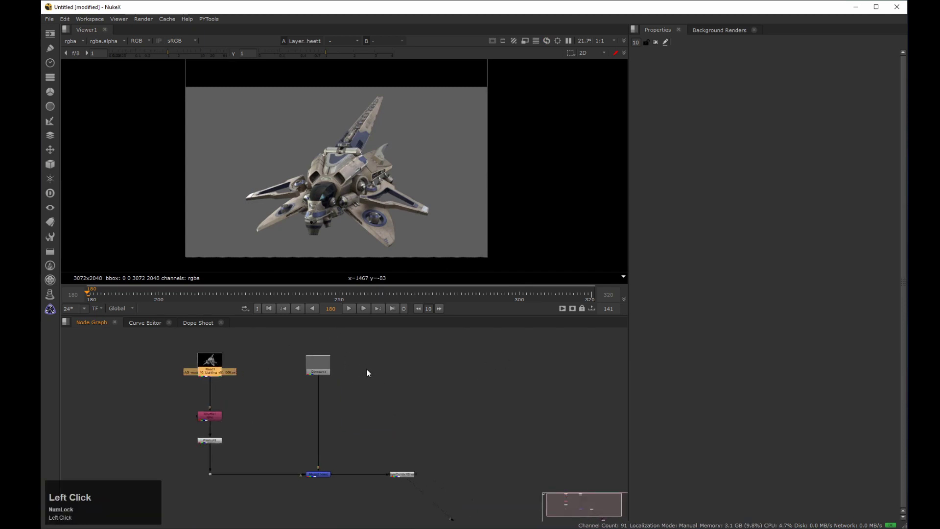
middle_drag(366, 369, 385, 350)
click(347, 450)
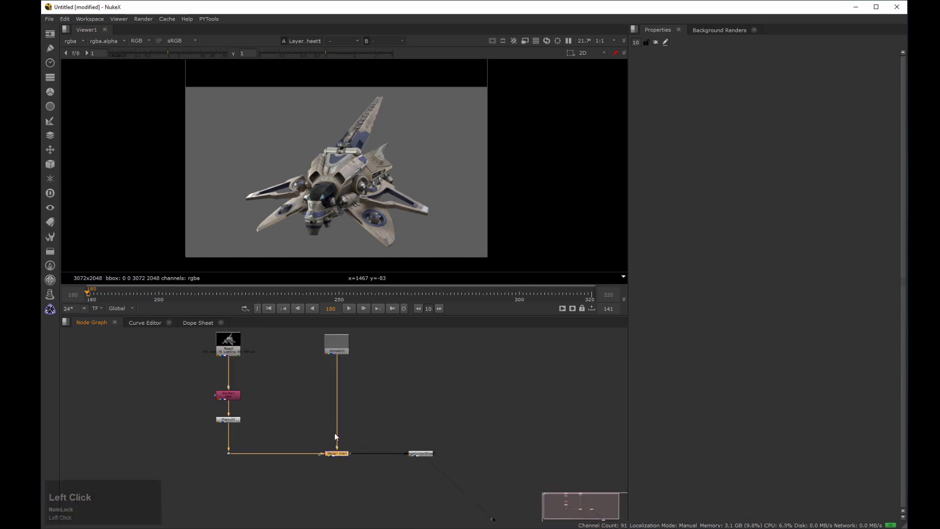
scroll(340, 413, up, 2)
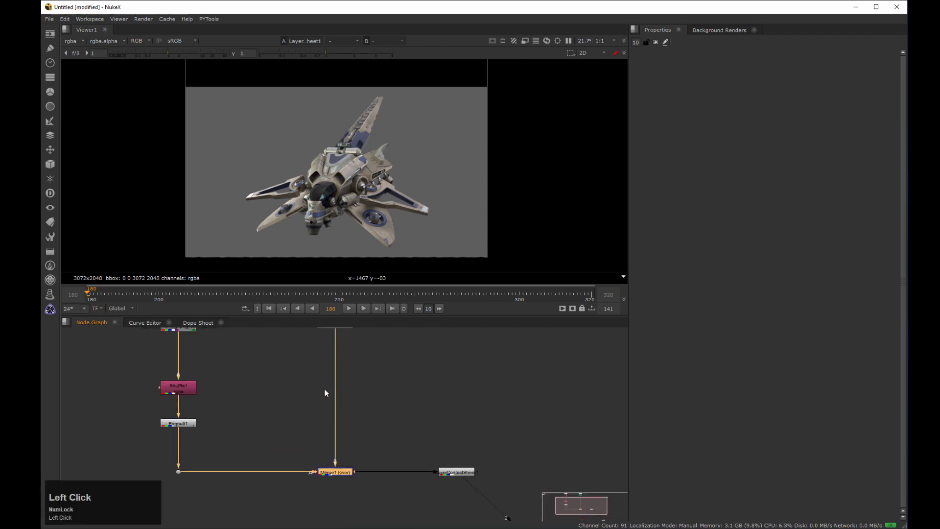
middle_drag(325, 388, 321, 365)
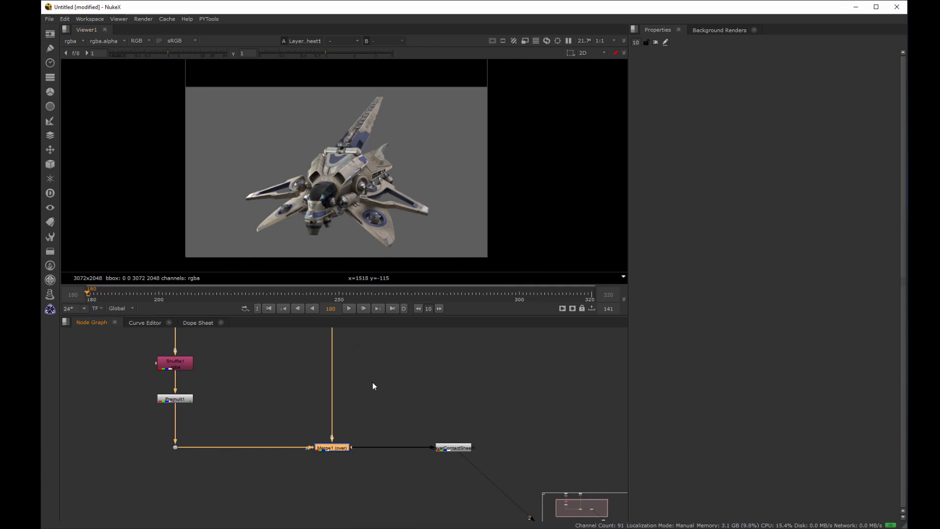
Set Merge1's also merge option to all and view the layers in the contact sheet
click(161, 451)
click(329, 449)
double_click(329, 449)
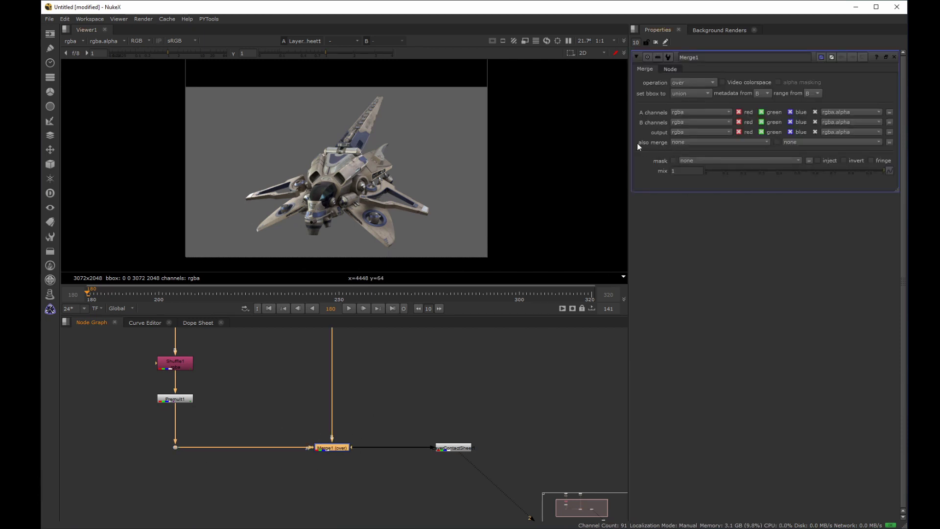
click(686, 142)
click(687, 149)
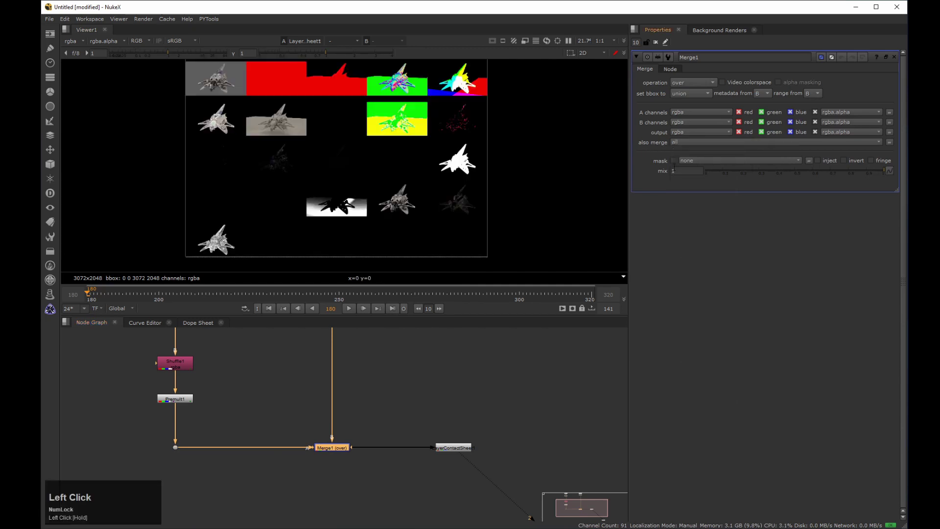
middle_click(368, 161)
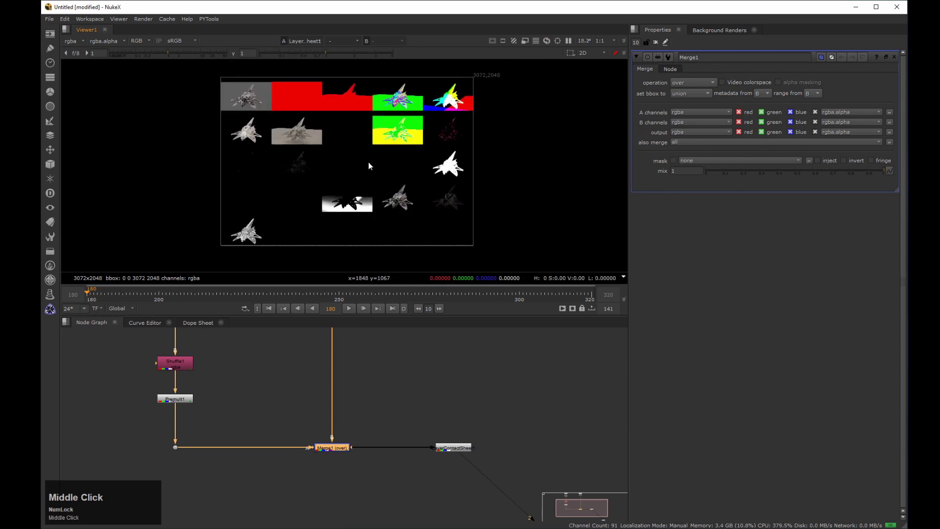
middle_drag(368, 162, 356, 169)
Restrict Merge1's also merge option to the clay layer and check the contact sheet
middle_drag(184, 385, 183, 374)
scroll(213, 342, down, 3)
middle_drag(212, 341, 213, 414)
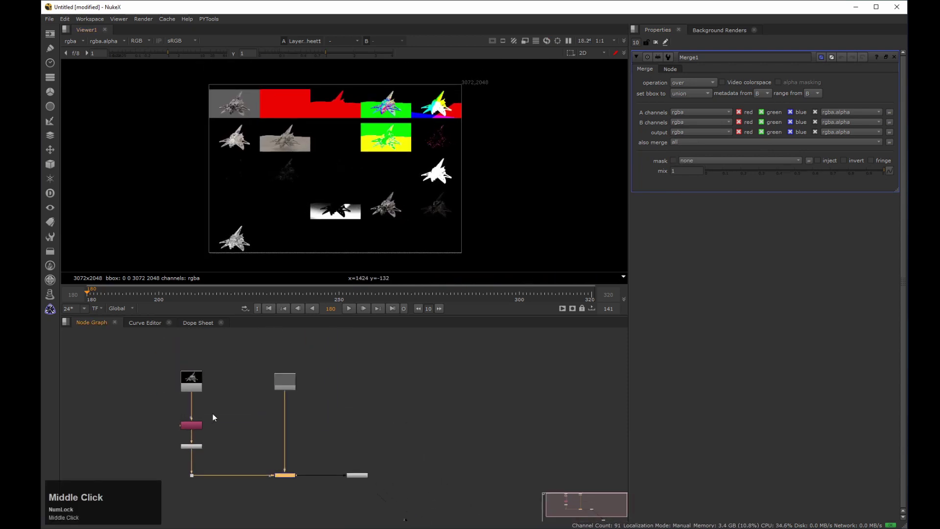
middle_drag(195, 445, 196, 432)
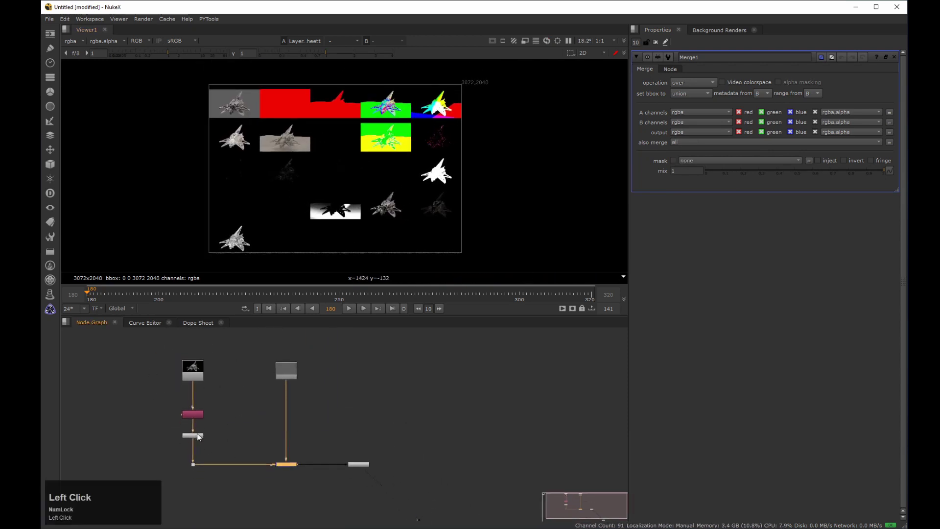
scroll(197, 433, up, 3)
middle_drag(220, 485, 198, 460)
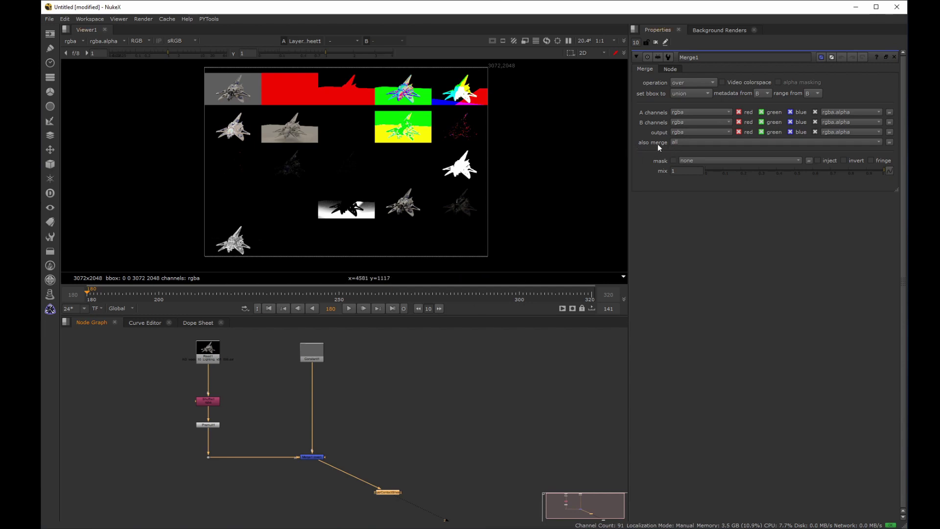
drag(683, 142, 707, 217)
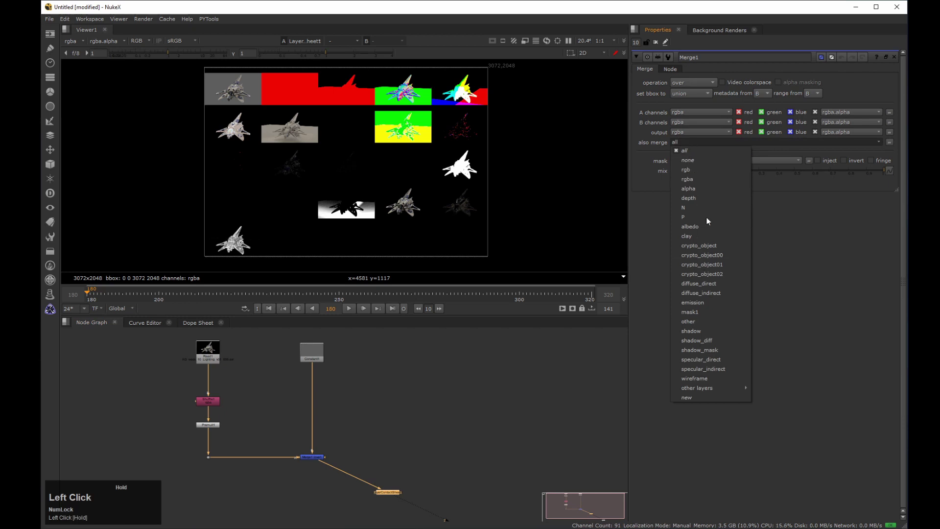
drag(702, 312, 697, 239)
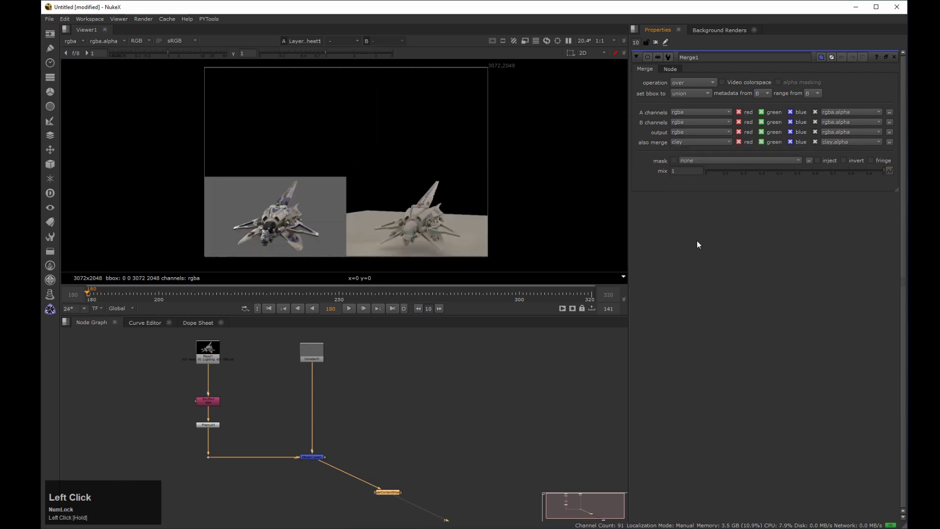
scroll(330, 458, up, 3)
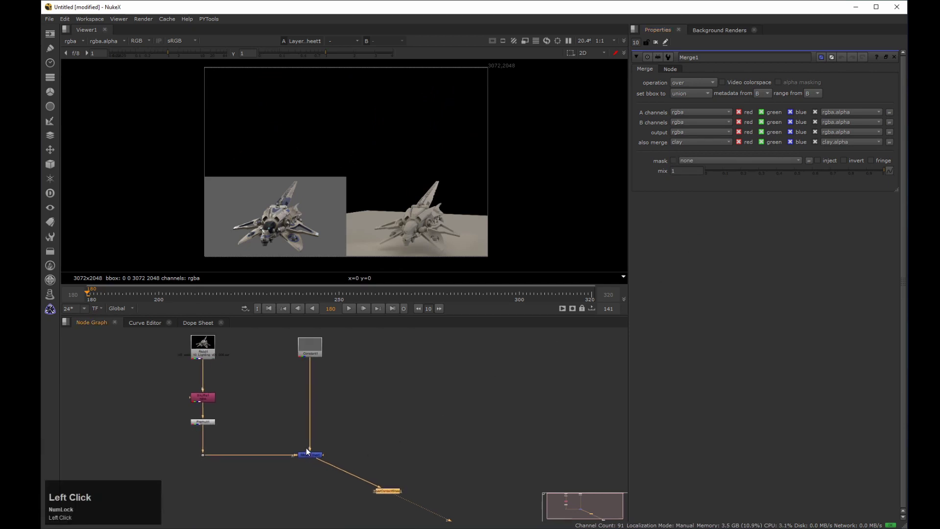
middle_drag(336, 224, 341, 203)
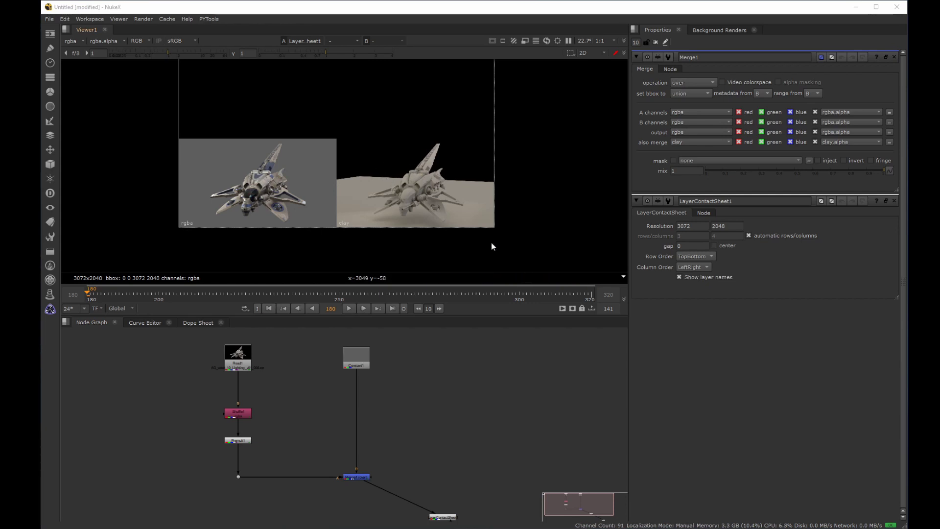
Add a Shuffle node between Merge1 and the LayerContactSheet, with its A input fed through a new dot from the Premult1 branch
middle_click(335, 468)
key(Tab)
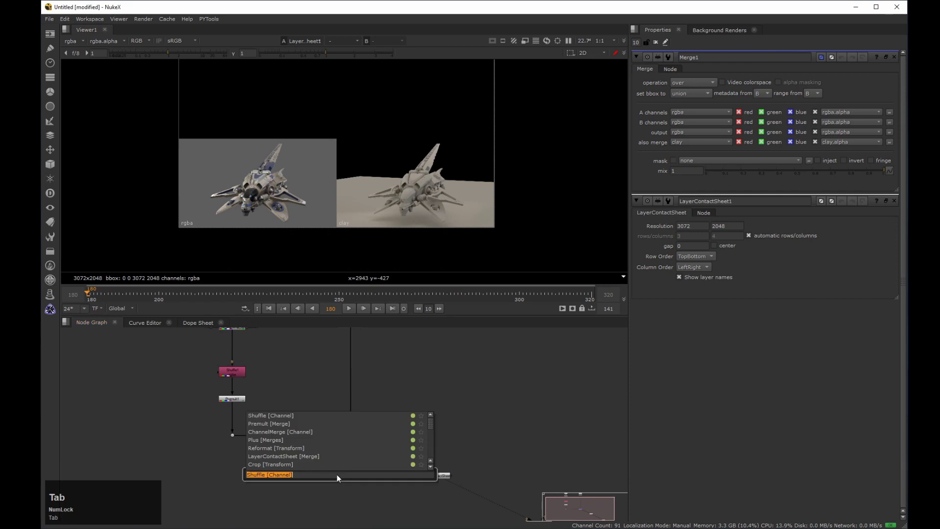
text(shu)
key(Return)
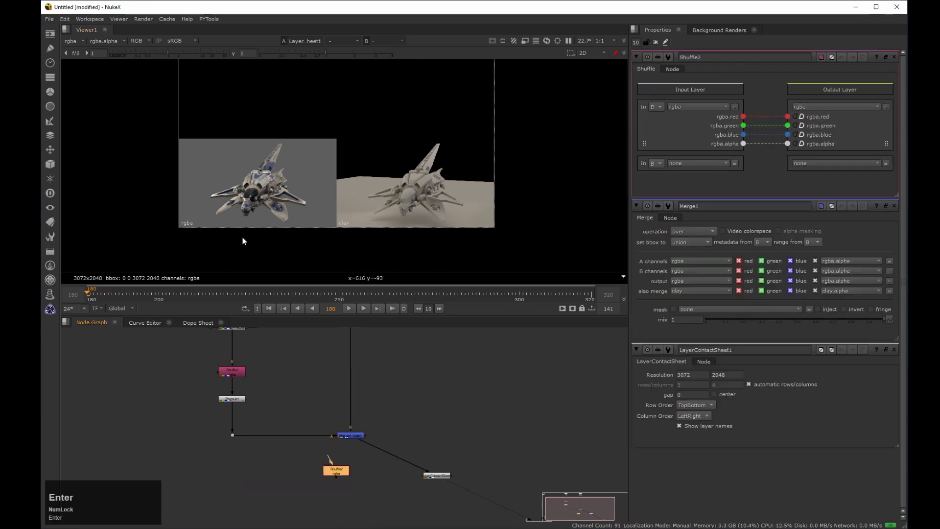
drag(331, 461, 233, 436)
ctrl+drag(284, 457, 232, 478)
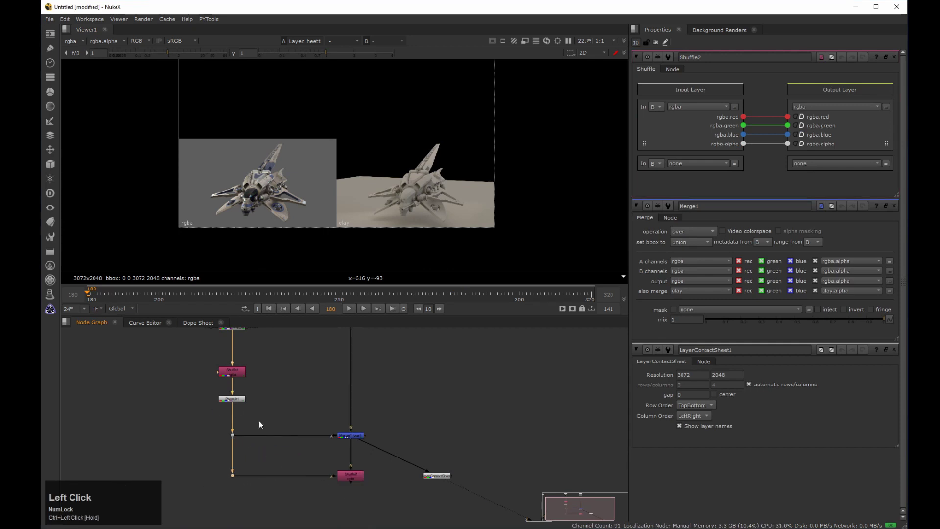
drag(372, 445, 355, 476)
click(355, 476)
View Shuffle2 and route the diffuse_direct layer from input A into the diffuse_direct output layer
drag(656, 107, 654, 118)
click(699, 106)
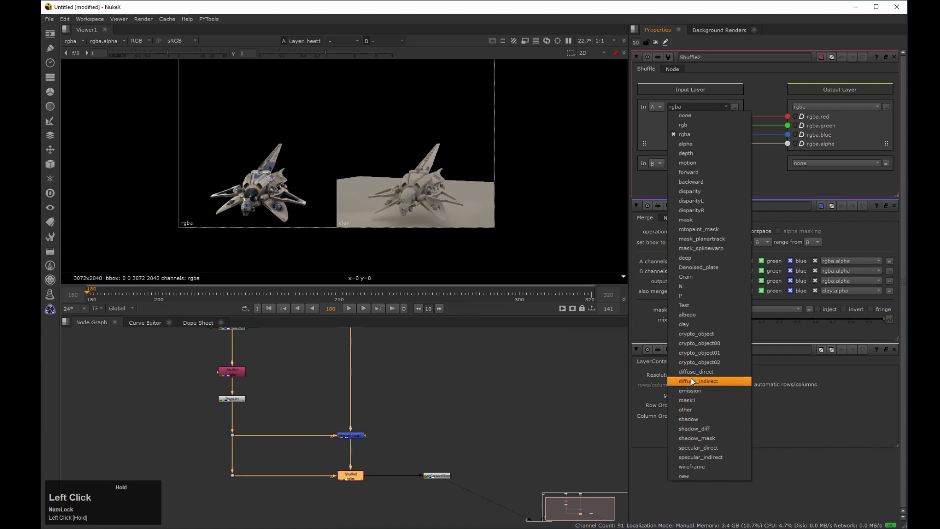
click(706, 372)
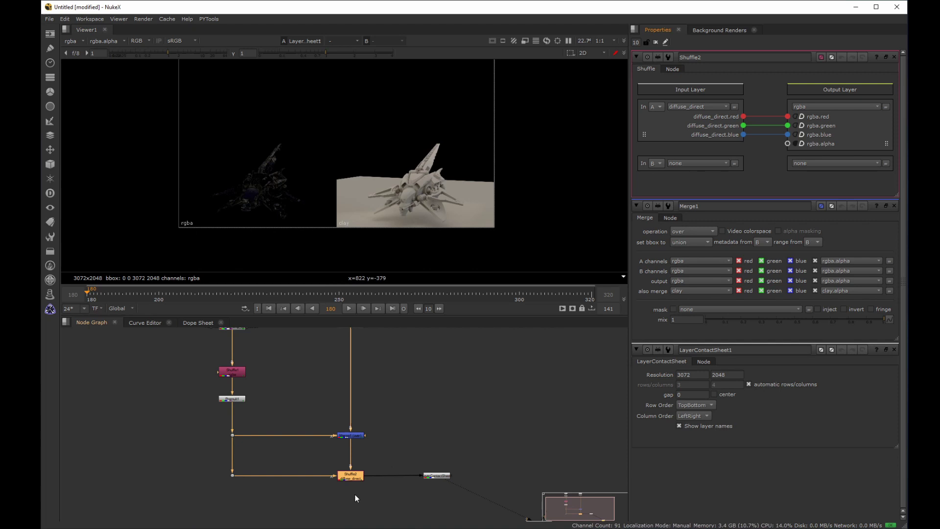
click(326, 486)
key(2)
middle_drag(364, 125, 362, 166)
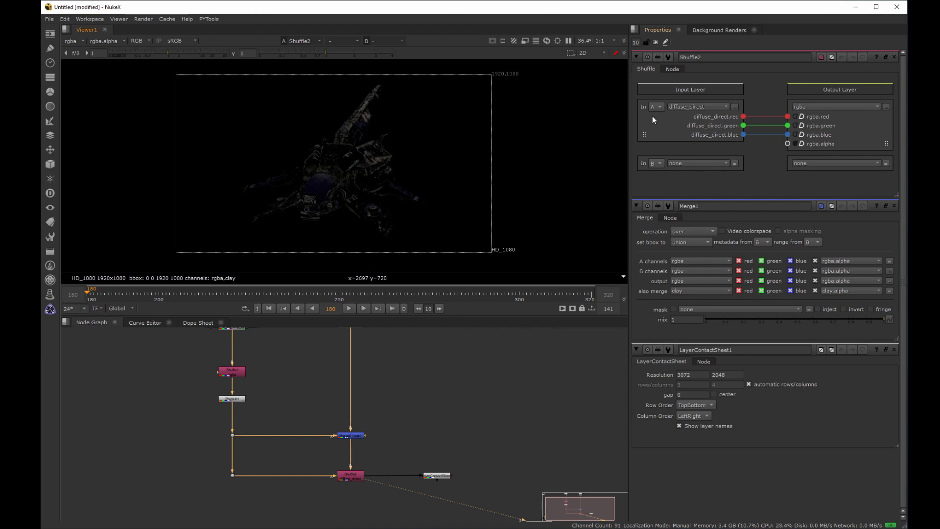
click(817, 107)
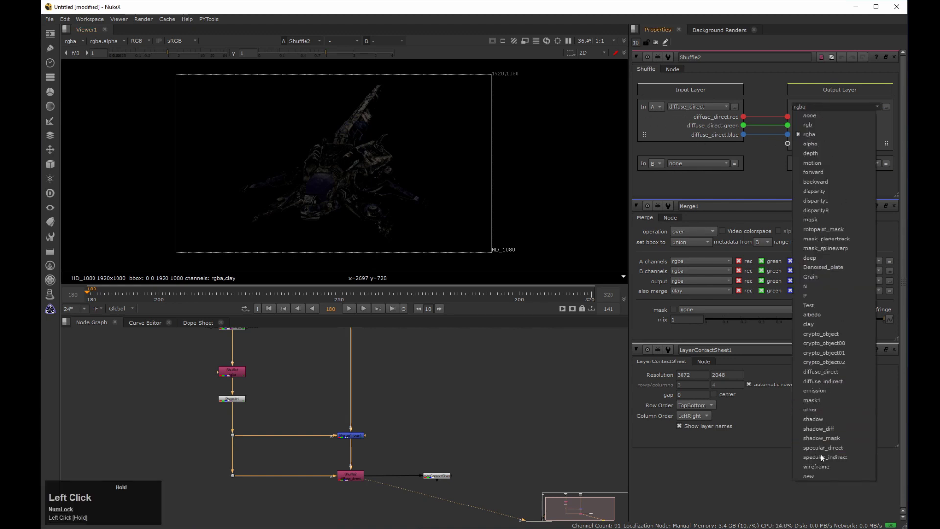
click(827, 372)
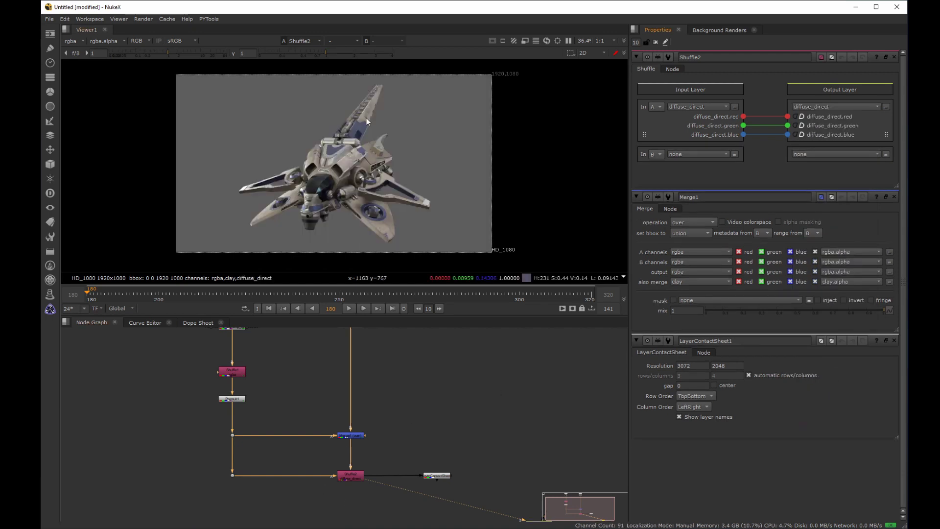
View Merge1's output, and view the LayerContactSheet to compare which layers each carries
click(348, 435)
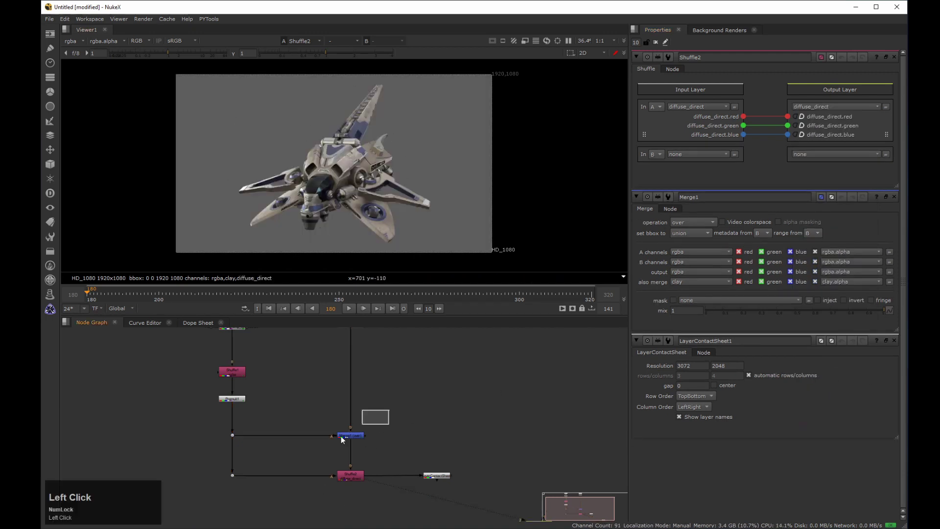
key(2)
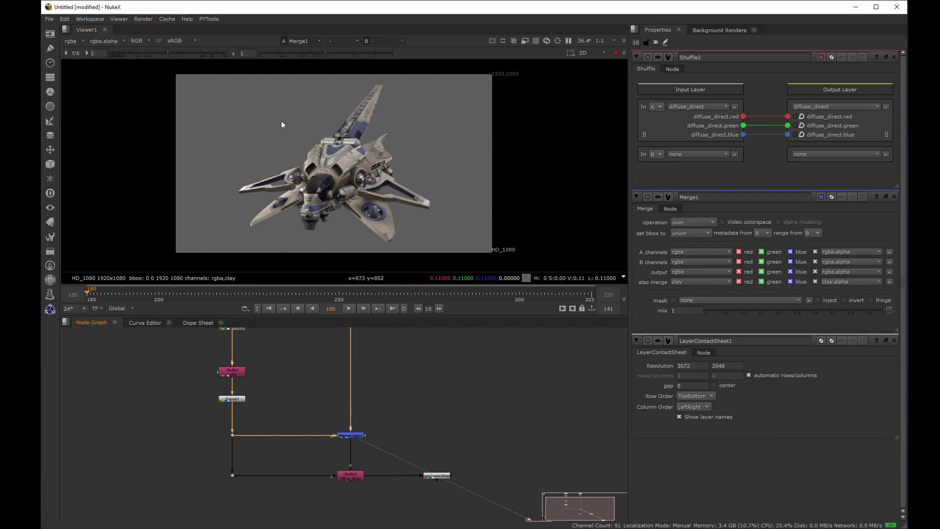
drag(501, 447, 405, 504)
key(2)
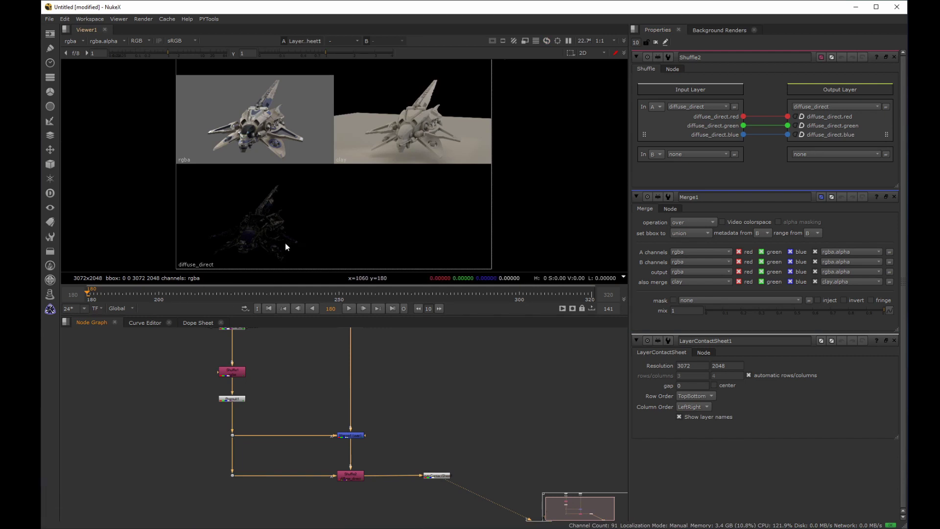
Disable and re-enable Shuffle2 repeatedly to compare the contact sheet with and without it
click(354, 476)
key(d)
key(d)
key(d)
key(d)
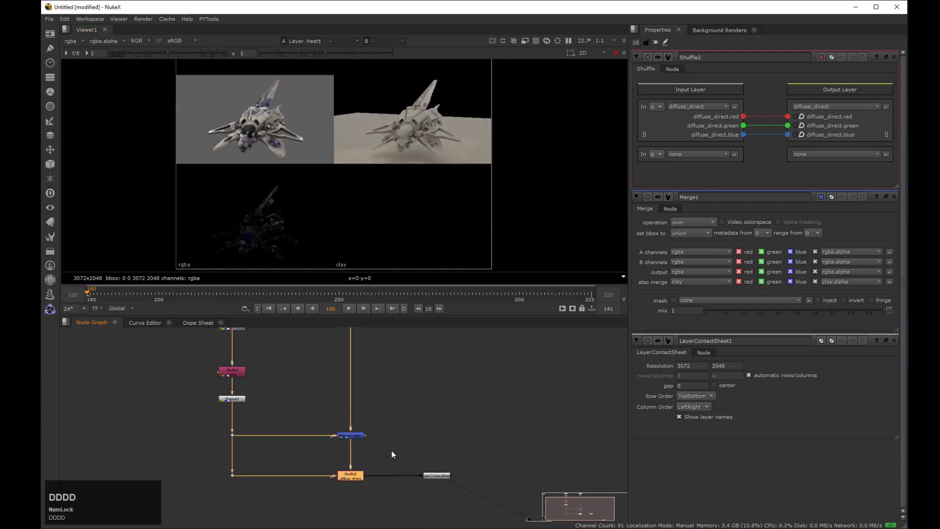
middle_drag(340, 138, 344, 143)
scroll(344, 144, down, 1)
click(234, 96)
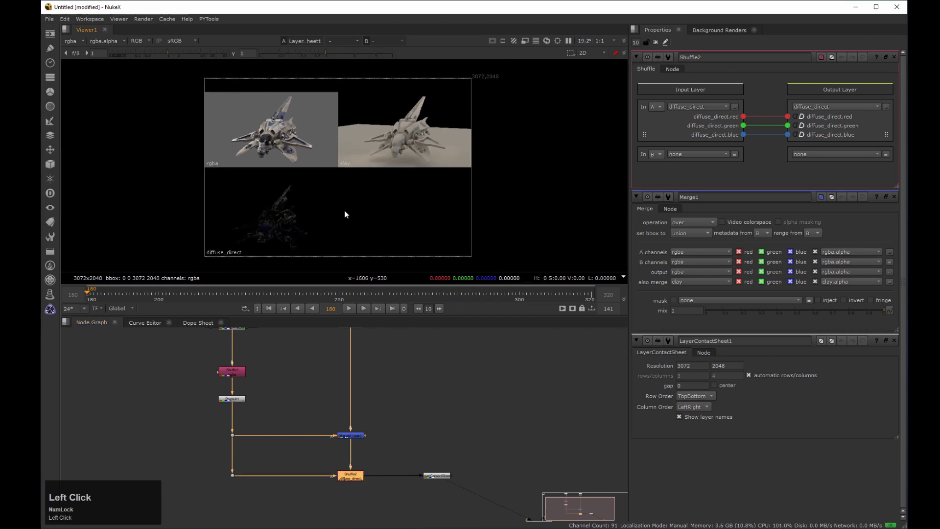
Copy Shuffle2 with its input dot and paste three copies stacked below it
middle_drag(374, 452, 382, 420)
scroll(384, 432, down, 1)
drag(199, 421, 408, 490)
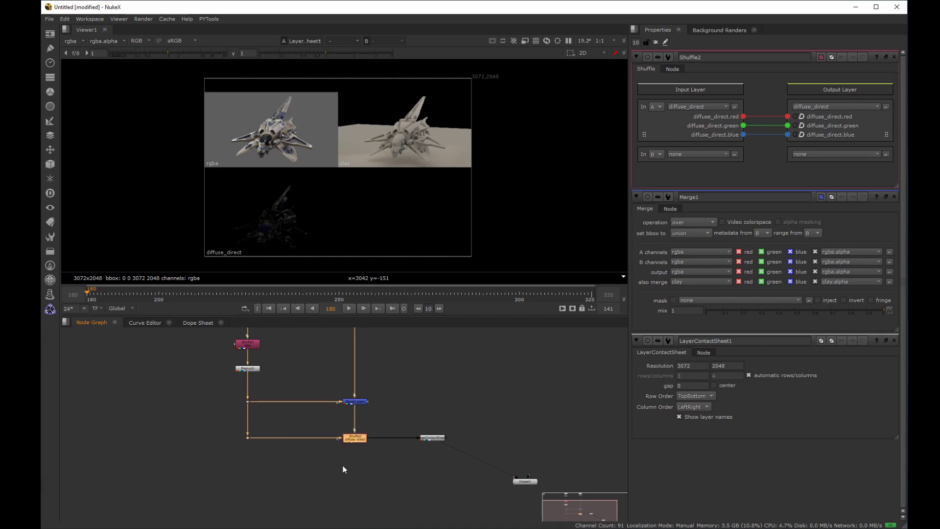
key(ctrl+c)
key(ctrl+v)
drag(427, 479, 344, 467)
key(ctrl+v)
drag(418, 498, 345, 500)
key(ctrl+v)
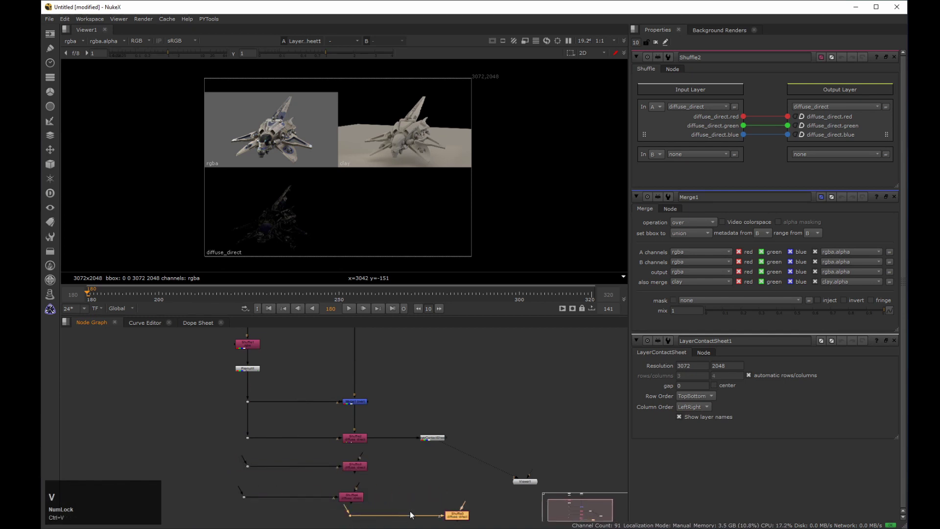
middle_drag(410, 512, 389, 442)
drag(442, 448, 332, 456)
Delete the pasted Shuffle copies and Shuffle2 with their dots, and place the LayerContactSheet lower beneath Merge1
scroll(363, 463, down, 3)
drag(238, 400, 372, 481)
key(Delete)
drag(223, 376, 393, 428)
key(Delete)
middle_drag(328, 367, 337, 419)
drag(236, 407, 366, 451)
drag(422, 447, 417, 482)
Set Merge1's also merge option to all
click(364, 453)
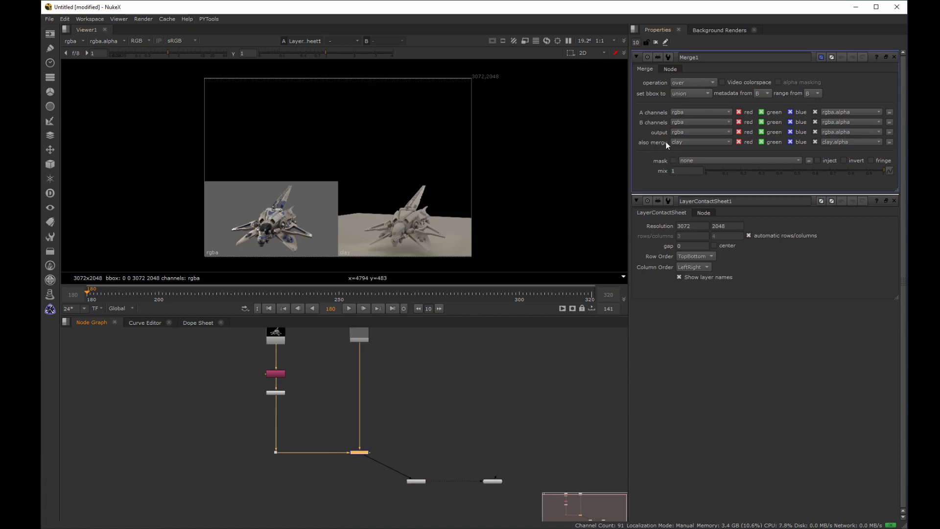
click(687, 141)
click(685, 151)
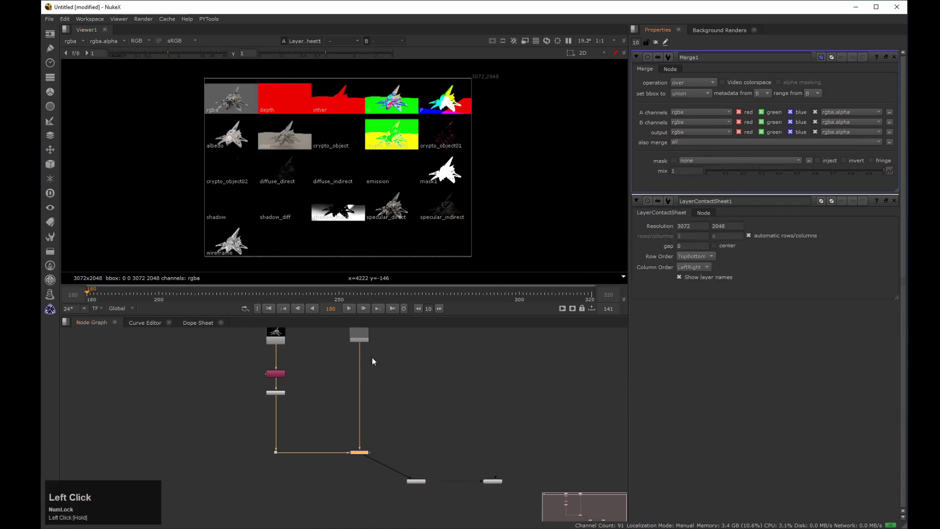
Insert a Remove node directly after Premult1 on the spaceship branch
scroll(319, 389, up, 2)
drag(279, 376, 199, 410)
key(Tab)
text(remo)
key(Down)
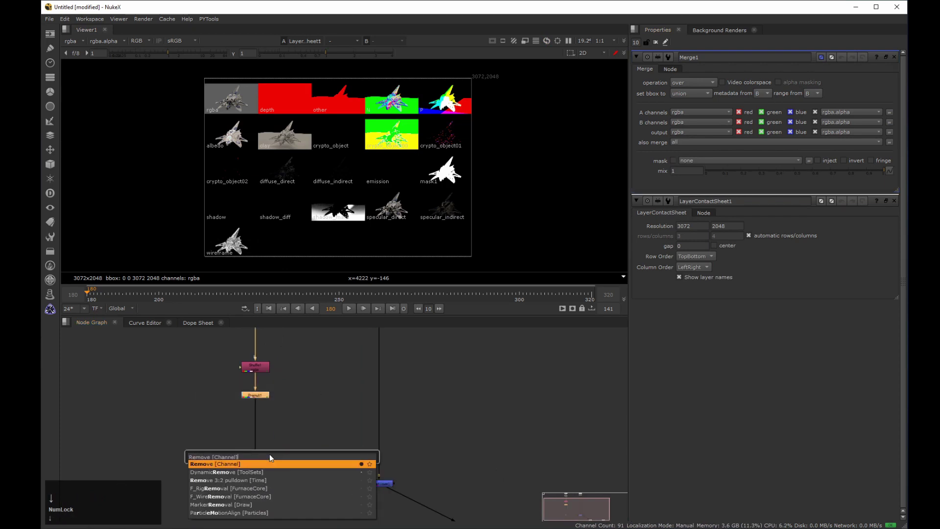
key(Return)
click(261, 441)
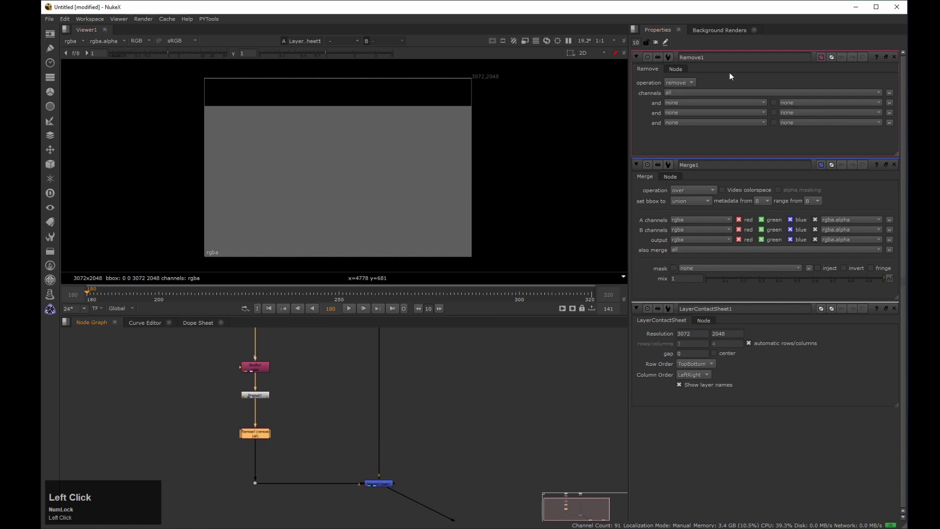
Set Remove1's operation to keep and its channels to the clay layer
click(680, 83)
click(693, 92)
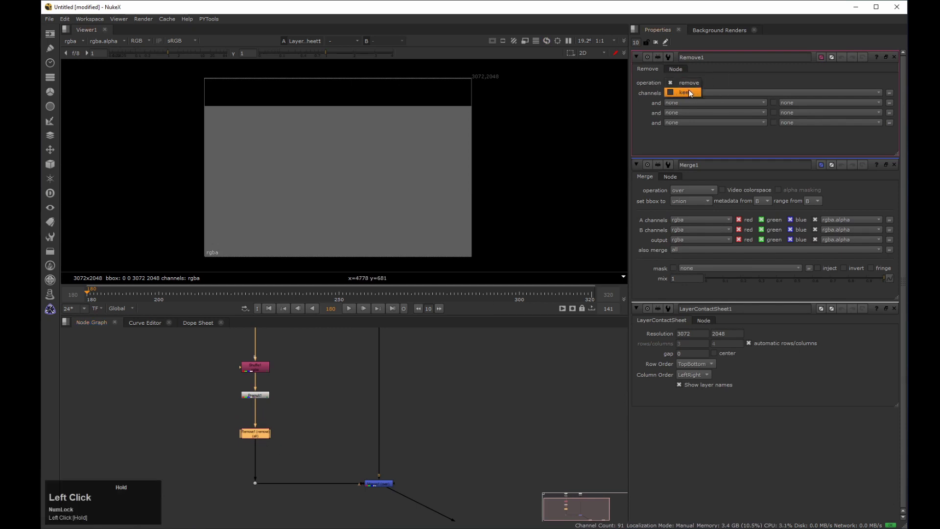
click(685, 93)
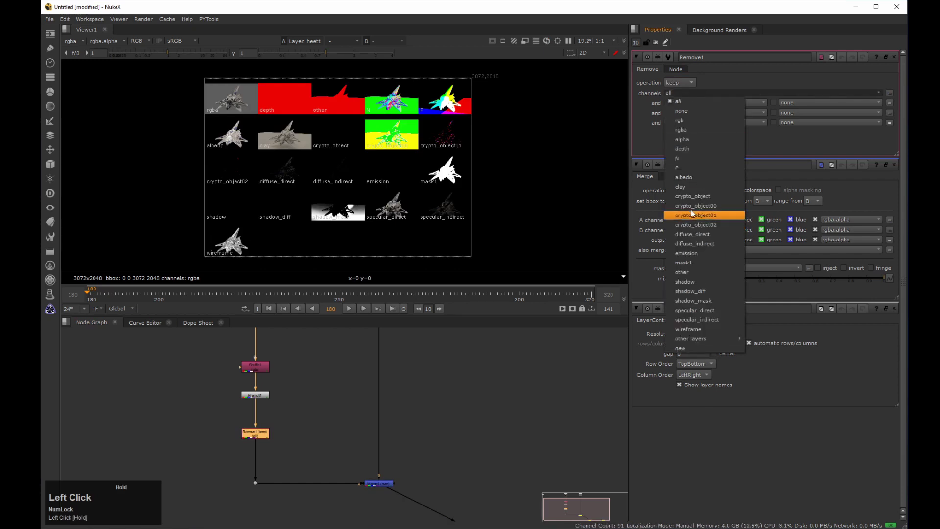
click(687, 187)
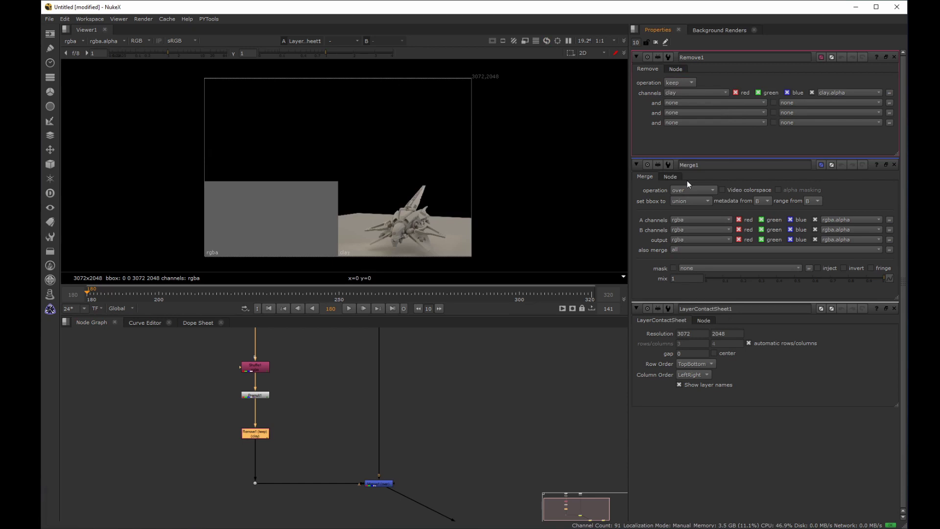
Add the albedo, N and depth layers to the channels that Remove1 keeps
drag(680, 102, 691, 188)
click(686, 112)
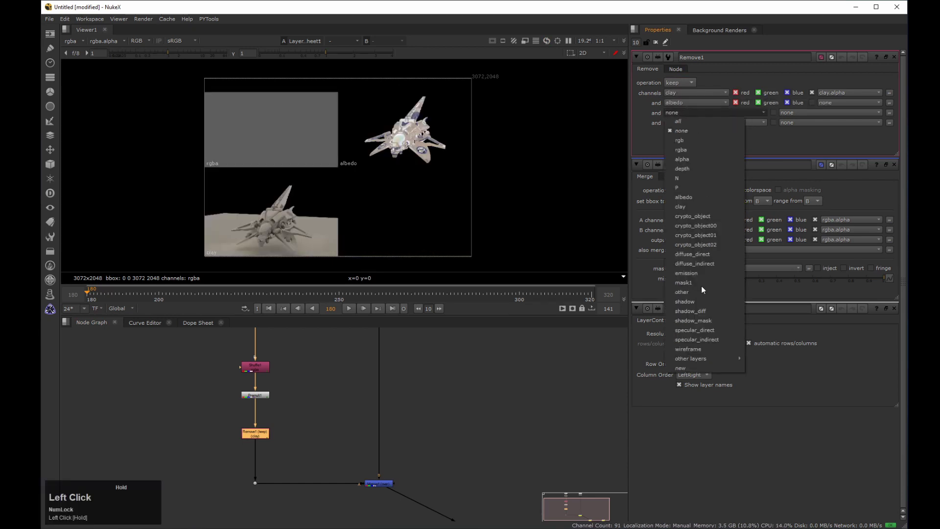
click(695, 178)
click(684, 122)
click(687, 180)
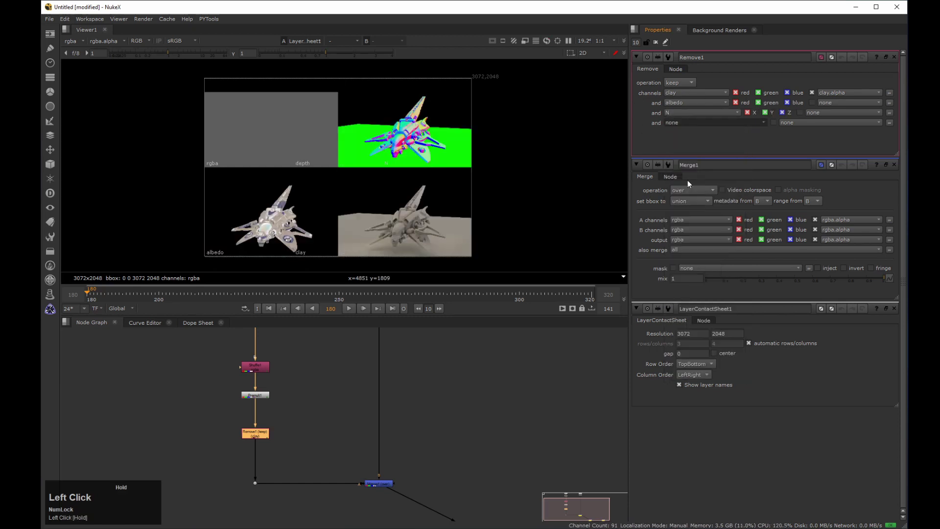
Examine the kept layers in the contact sheet, and select Merge1
middle_click(329, 346)
drag(413, 433, 351, 477)
key(2)
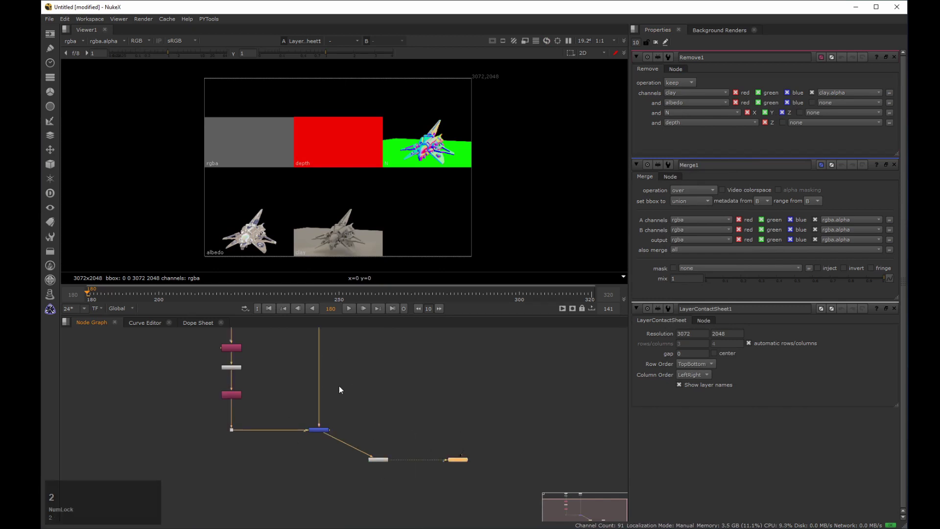
key(1)
drag(352, 494, 413, 442)
key(2)
middle_drag(317, 395, 334, 438)
click(336, 473)
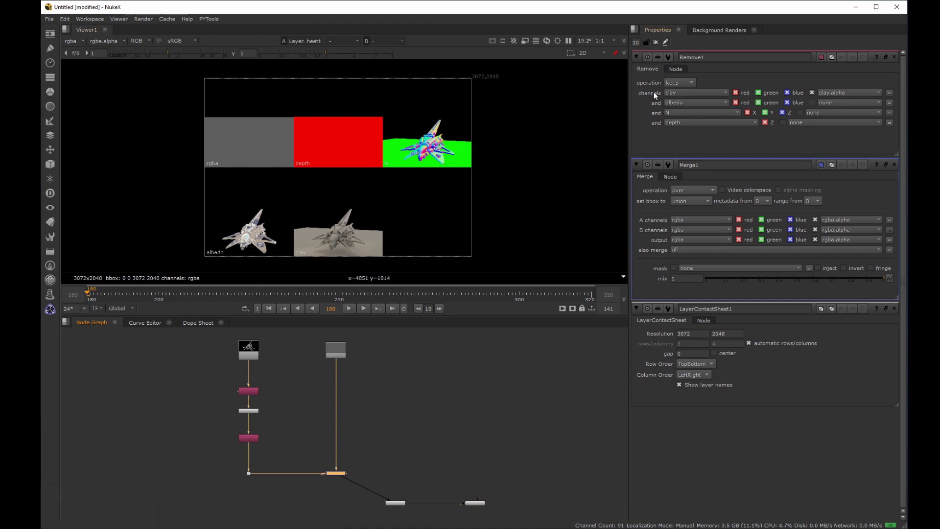
Set Remove1's first kept layer to rgba, and check the result in Merge1 and in the contact sheet
click(681, 95)
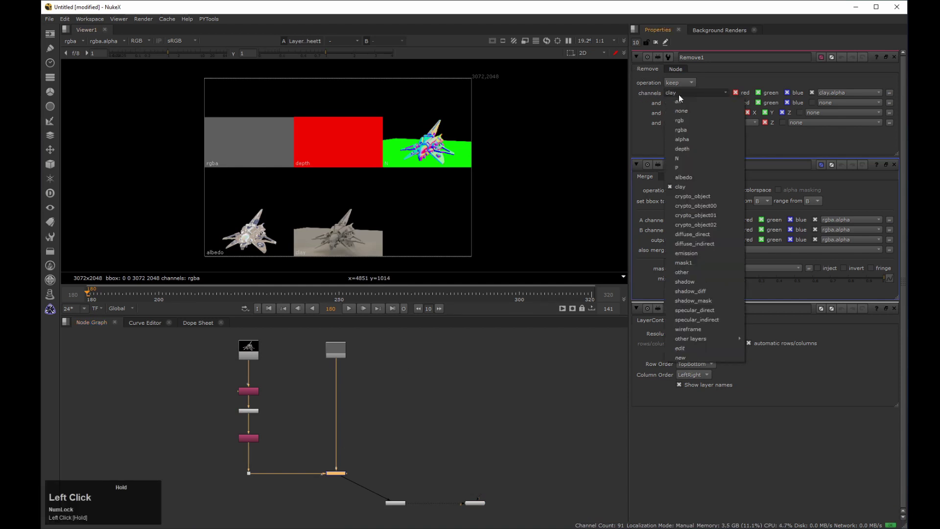
click(684, 130)
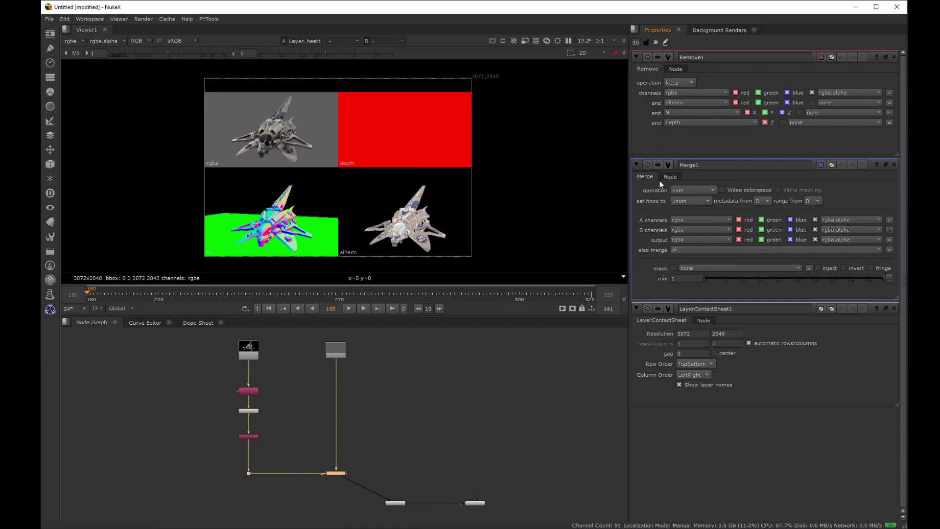
click(341, 473)
key(2)
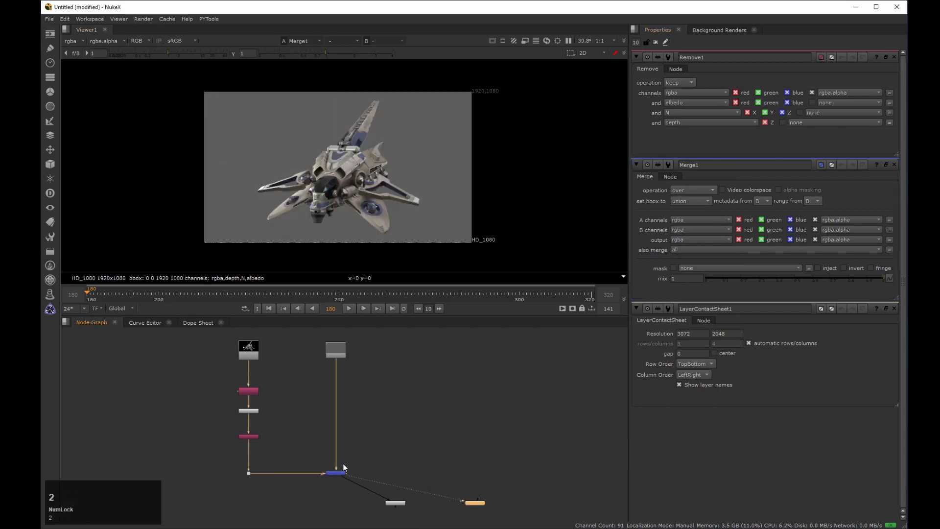
click(395, 502)
key(1)
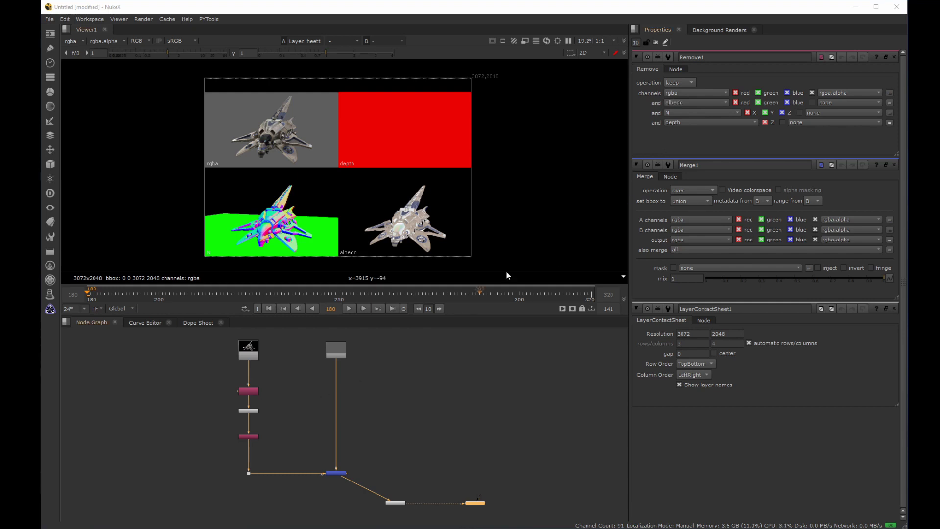
Try Remove1 with its operation set to remove, and delete the node
click(680, 81)
click(675, 72)
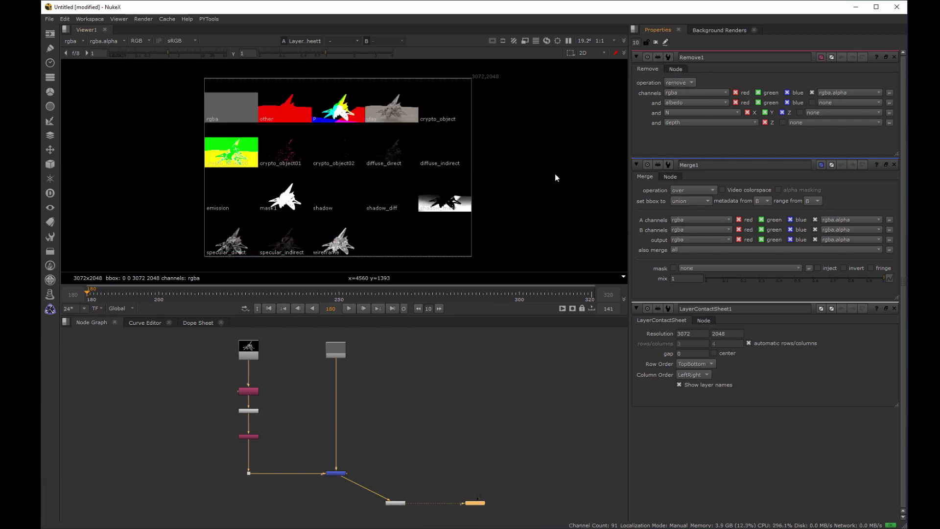
drag(281, 427, 230, 439)
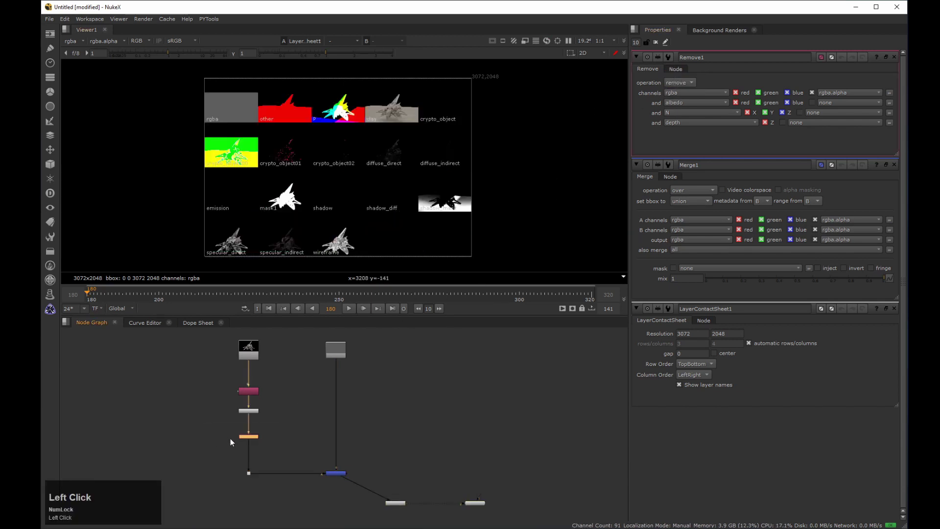
key(Delete)
Add a fresh Remove node below Premult1 on the spaceship branch
drag(282, 397, 202, 431)
key(Tab)
text(remo)
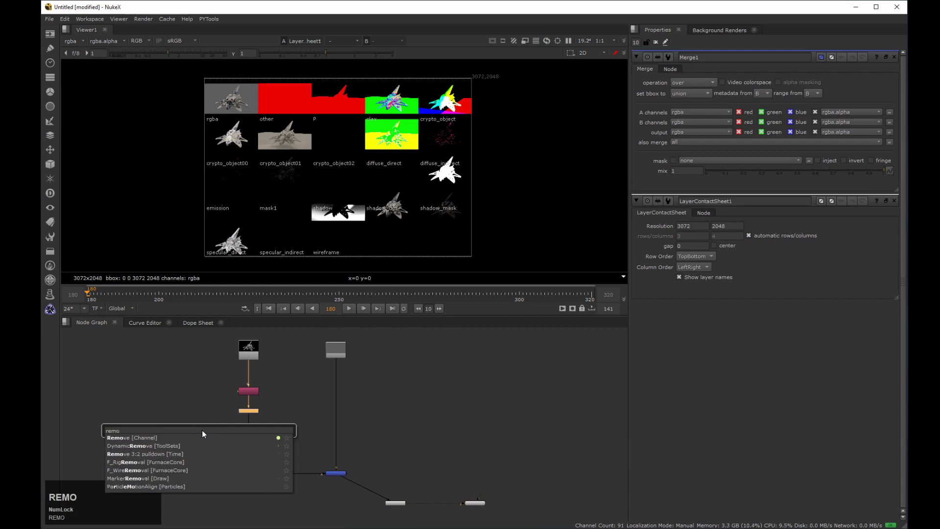
key(Return)
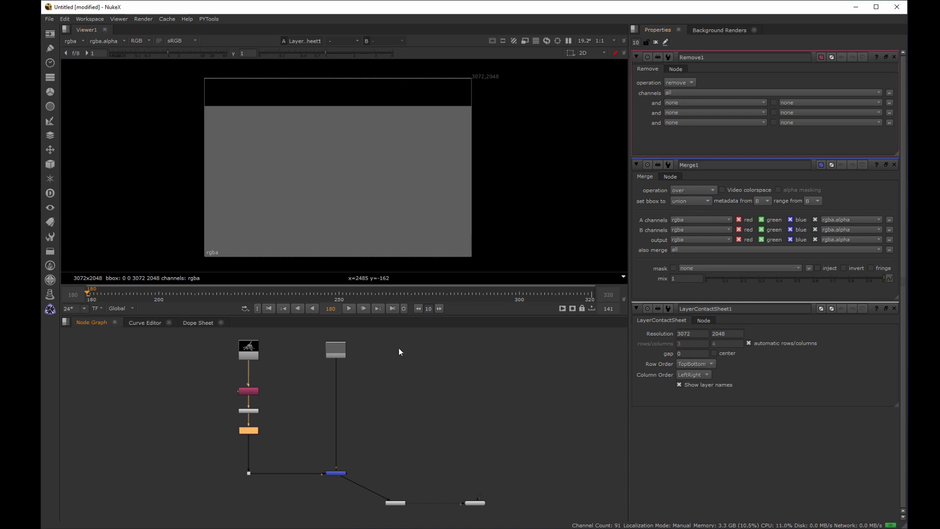
Set Remove1 to remove the albedo, clay, crypto_object and crypto_object02 layers
click(678, 93)
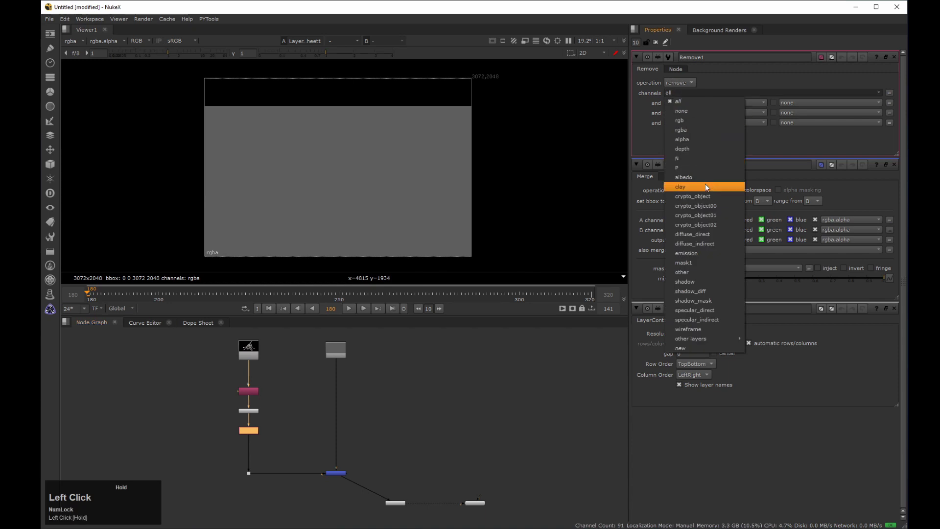
click(692, 178)
click(678, 103)
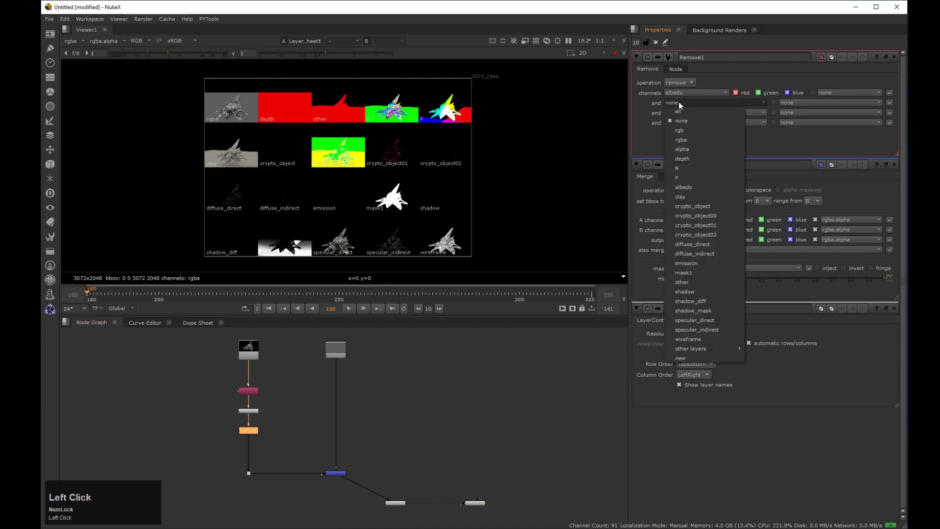
click(686, 196)
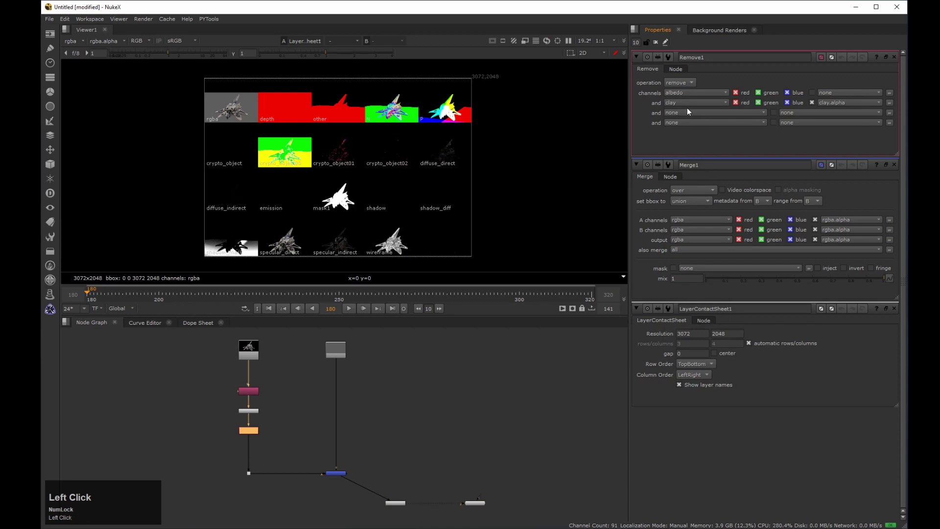
click(686, 112)
click(692, 215)
click(682, 123)
click(686, 254)
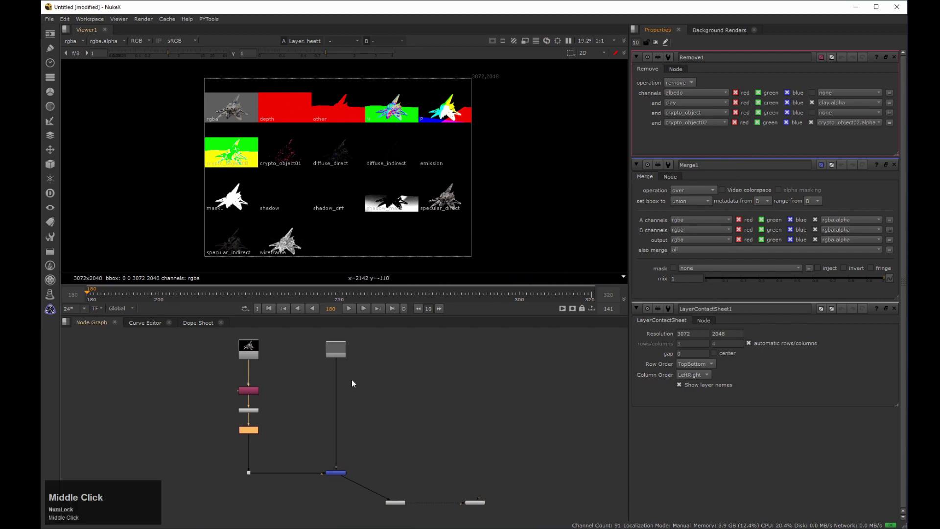
Add a second Remove node below Remove1 and set its channels to P, diffuse_direct, diffuse_direct and emission
middle_drag(352, 380, 356, 336)
drag(217, 392, 301, 378)
key(Tab)
text(remove)
key(Return)
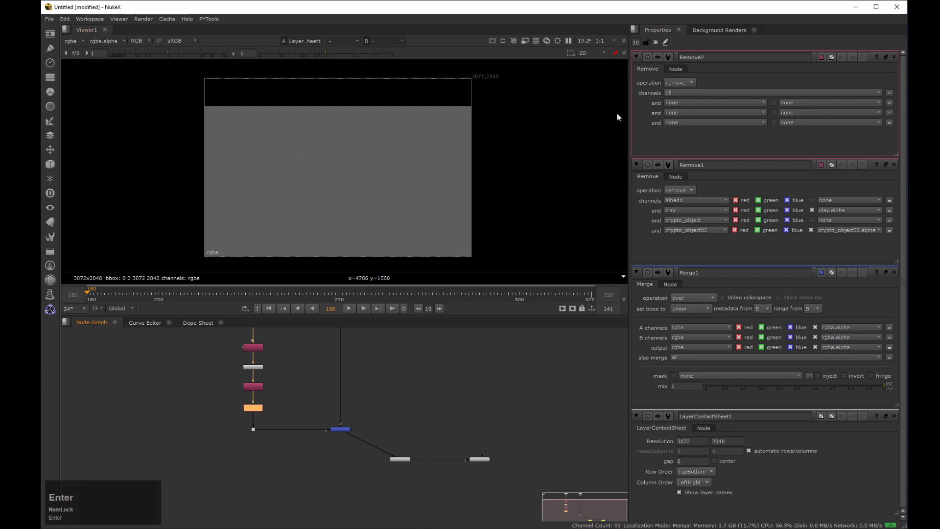
drag(678, 94, 683, 205)
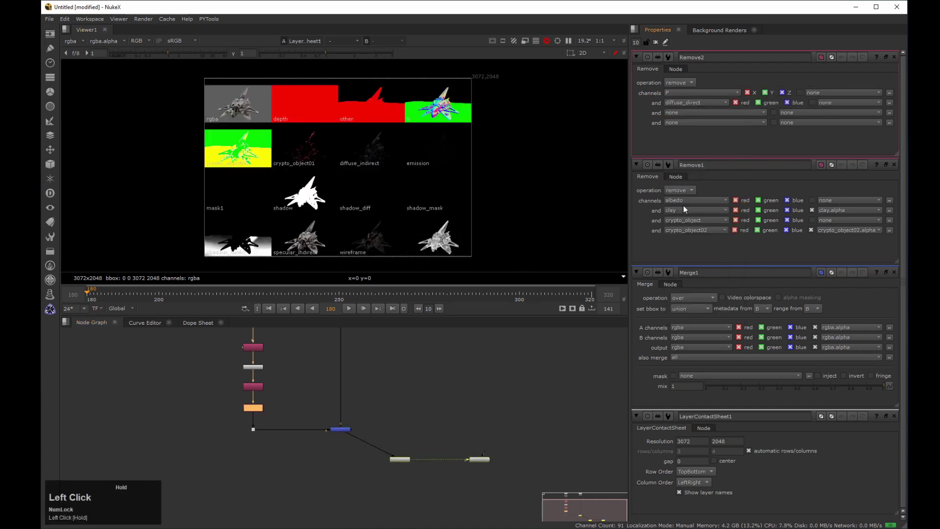
drag(679, 122, 685, 219)
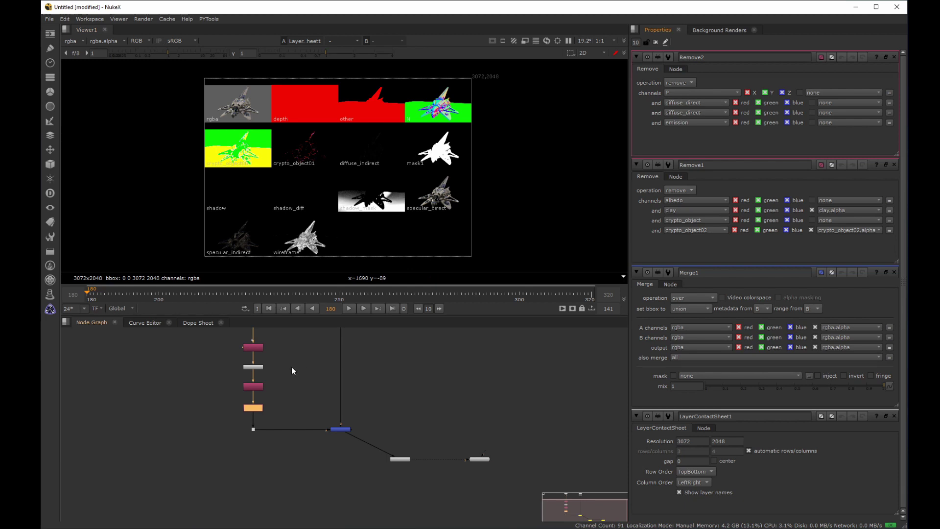
Move the two Remove nodes and Merge1 down slightly to leave more space below Premult1
scroll(292, 366, down, 2)
middle_drag(257, 380, 238, 376)
drag(209, 372, 232, 383)
drag(312, 427, 309, 425)
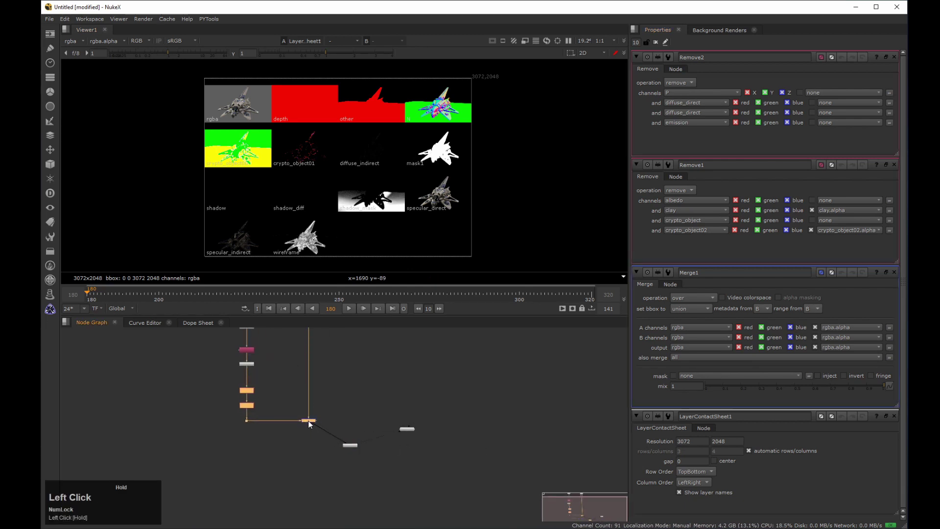
click(305, 435)
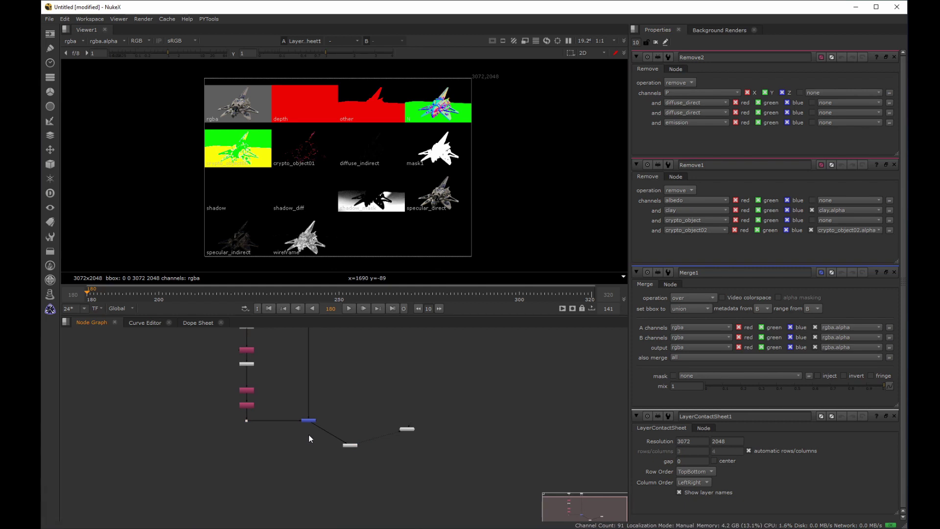